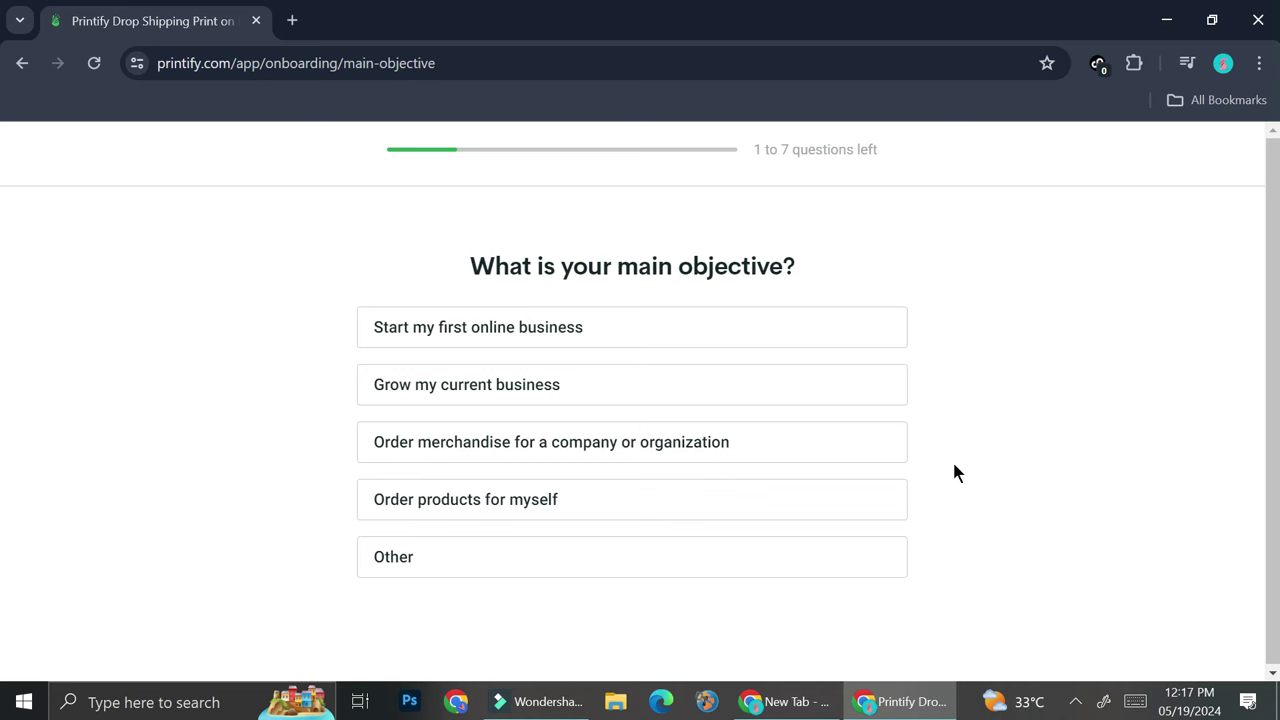
Answer the onboarding questions with the main objective, just exploring, and found via Youtube
click(653, 345)
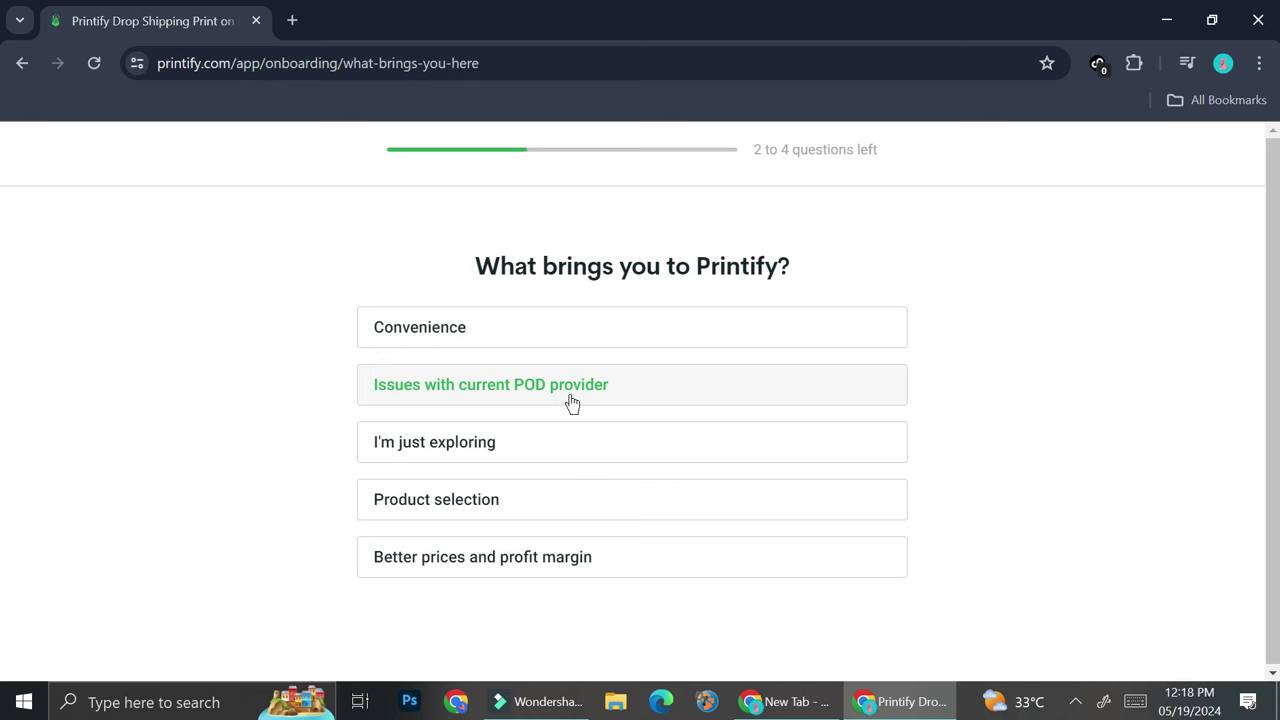
click(490, 455)
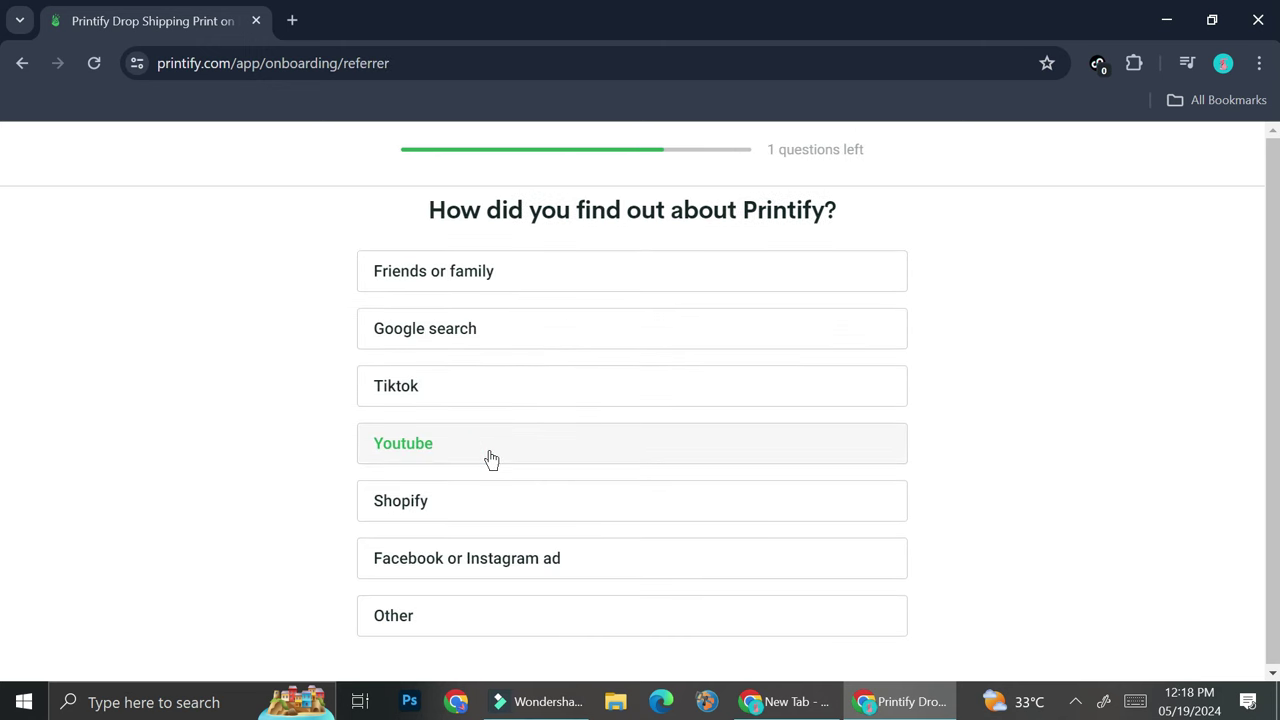
click(491, 458)
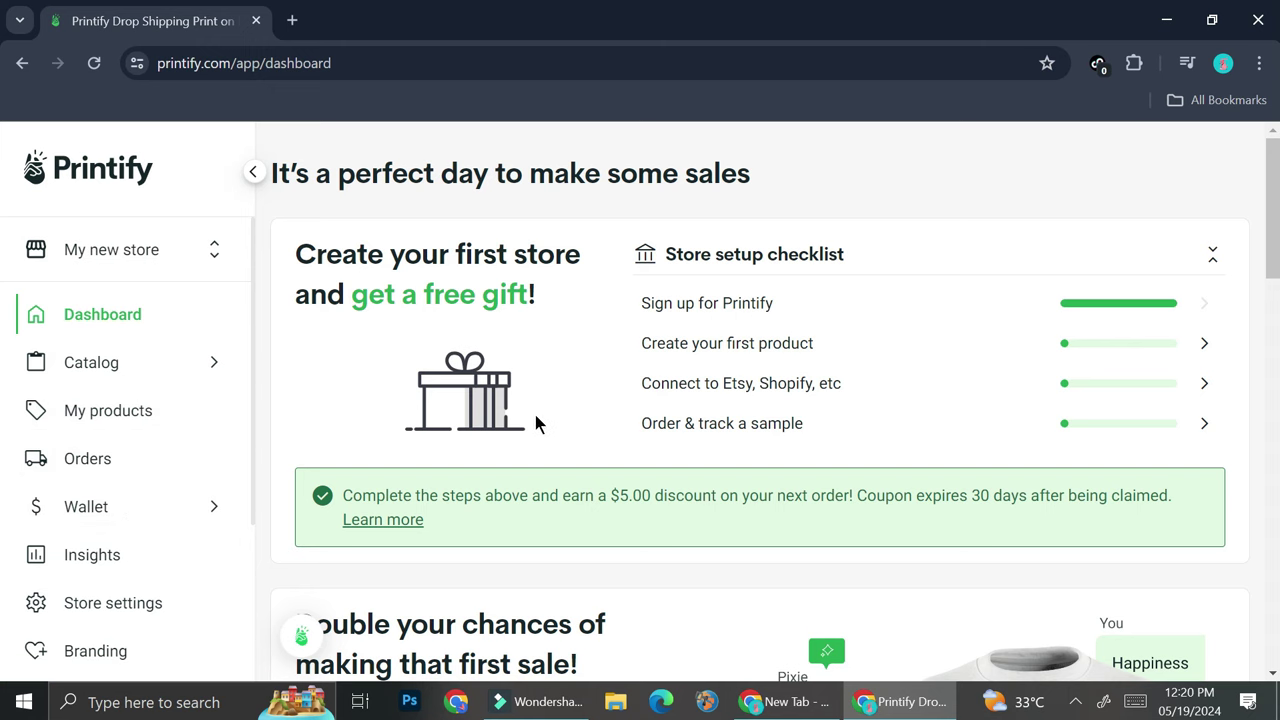
Replace the store name 'My new store' with 'Moonlight' in Store settings and save it
click(63, 607)
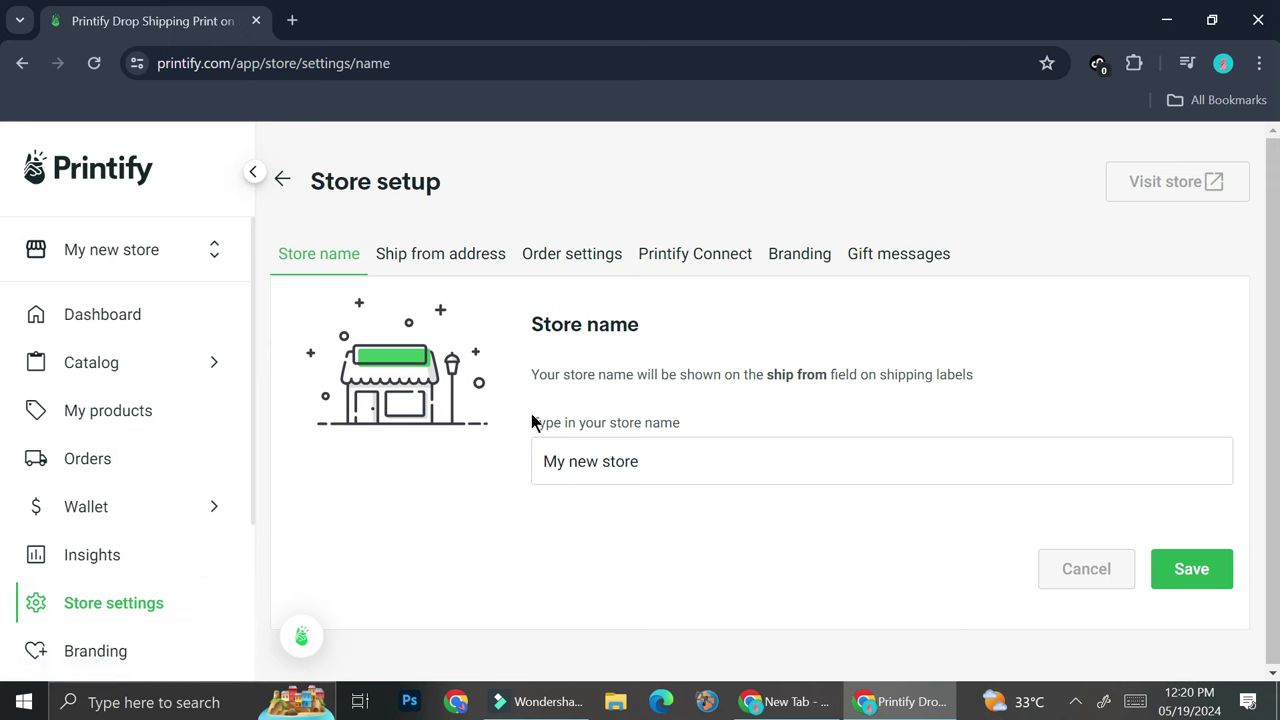
click(675, 470)
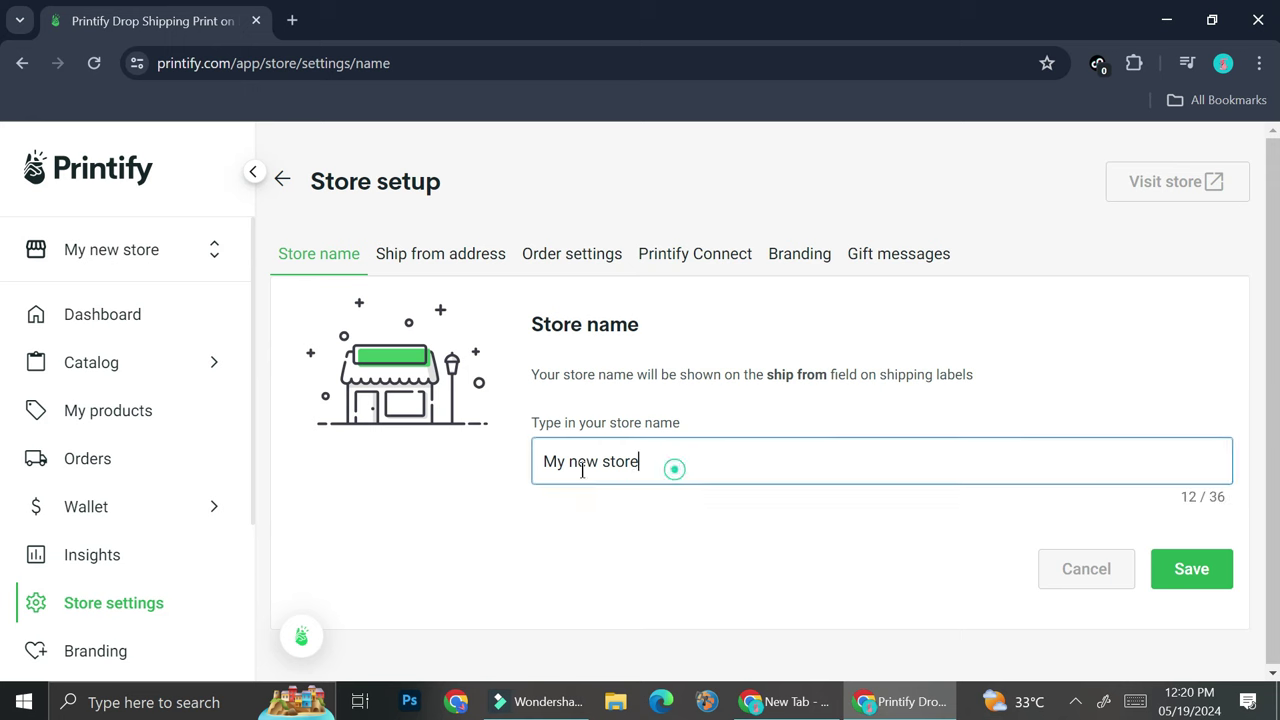
key(ctrl+a)
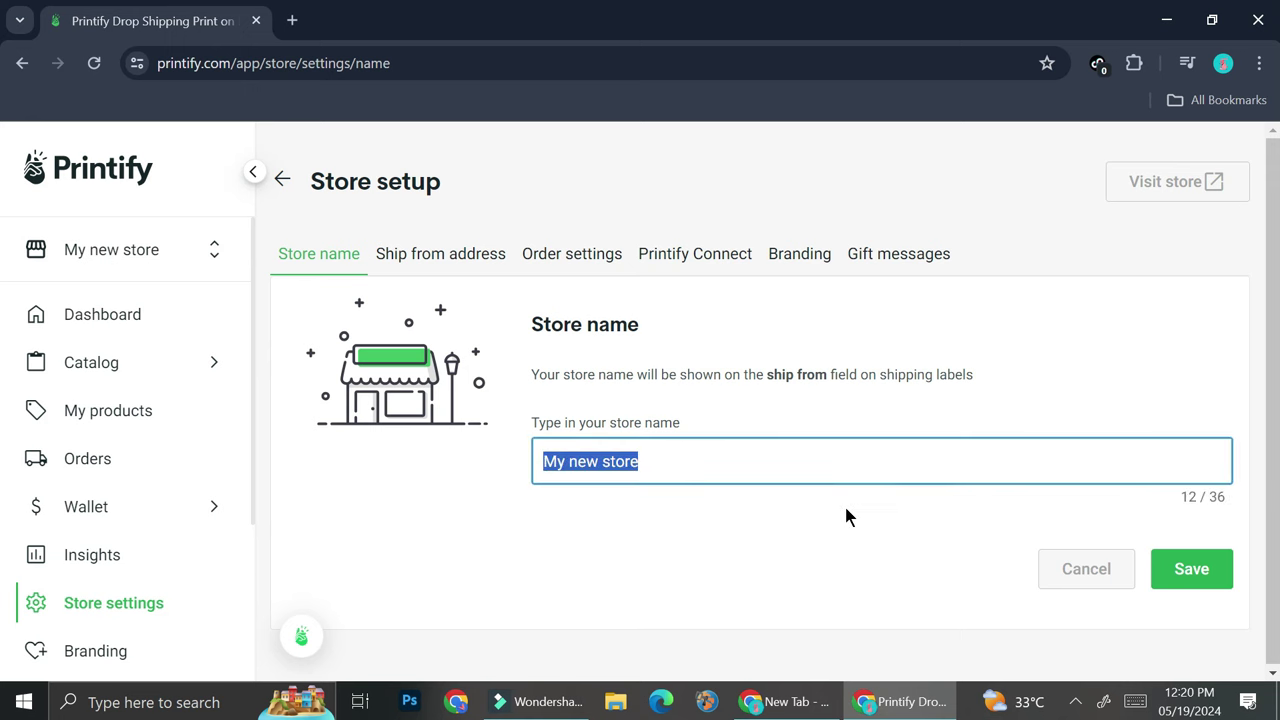
text(Moonlight)
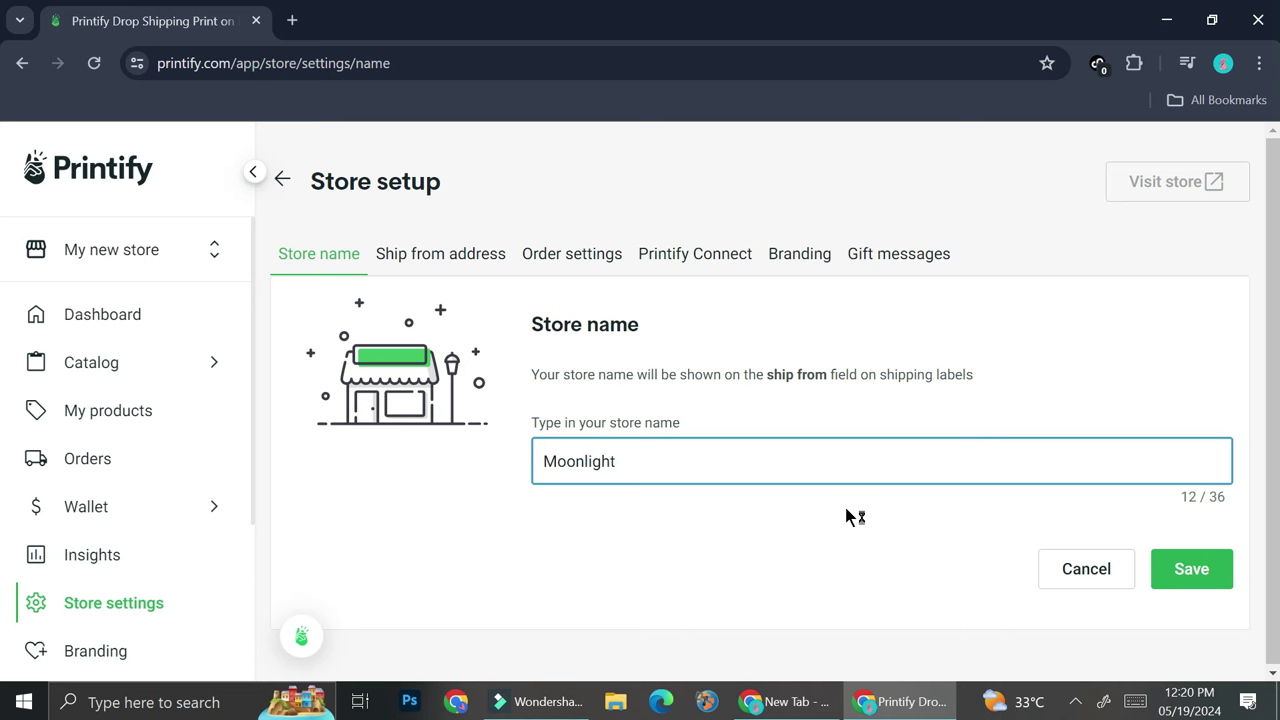
click(846, 512)
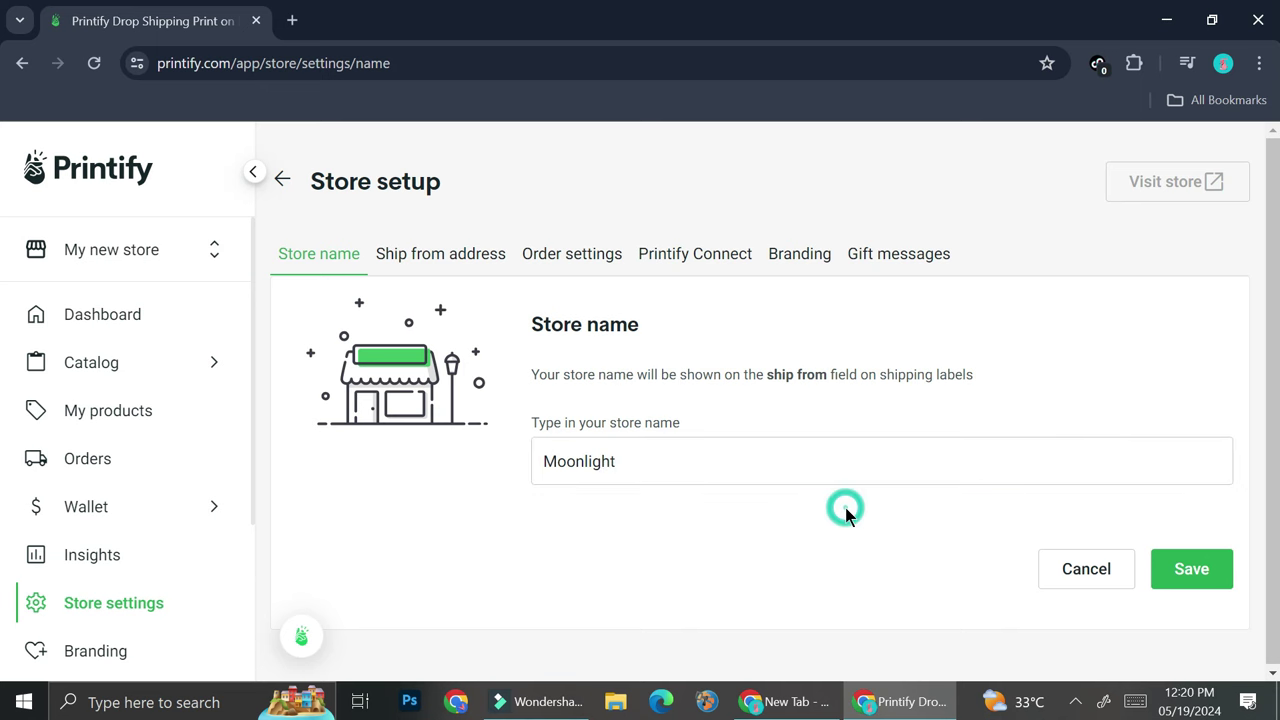
click(1189, 562)
click(443, 257)
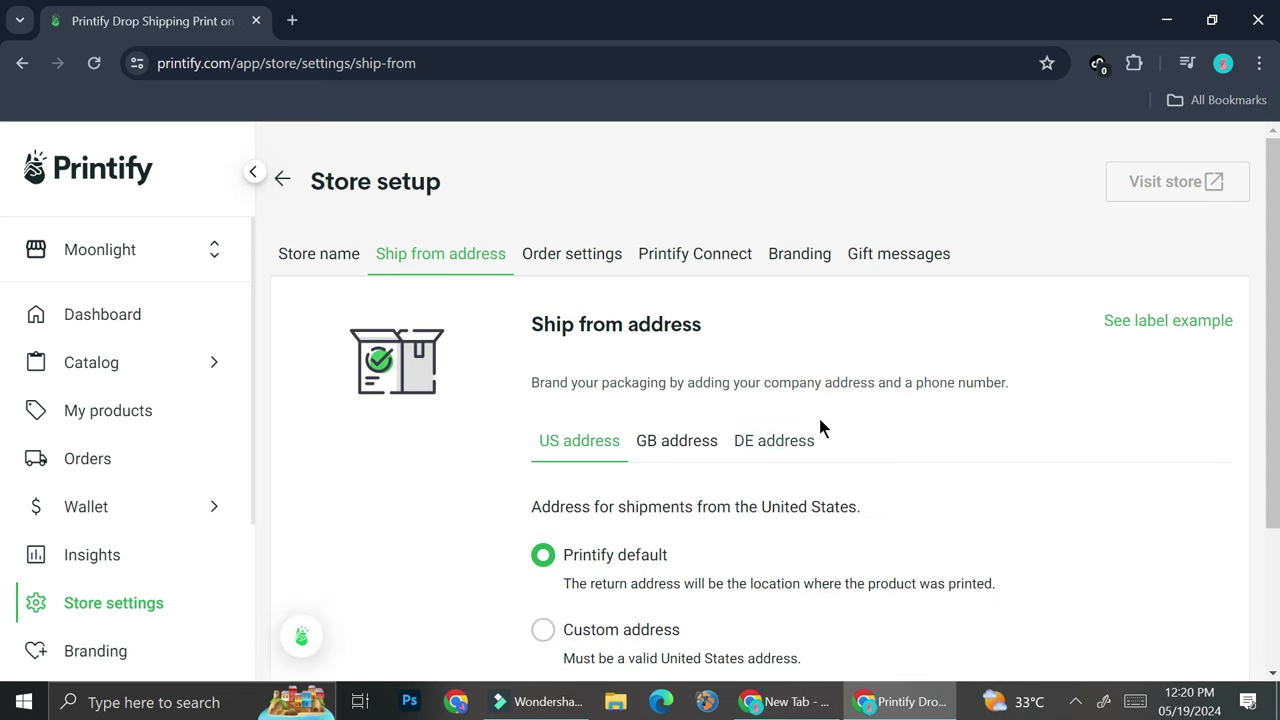
Try the Custom address option for US shipments and view the country list without changing it
scroll(814, 403, down, 1)
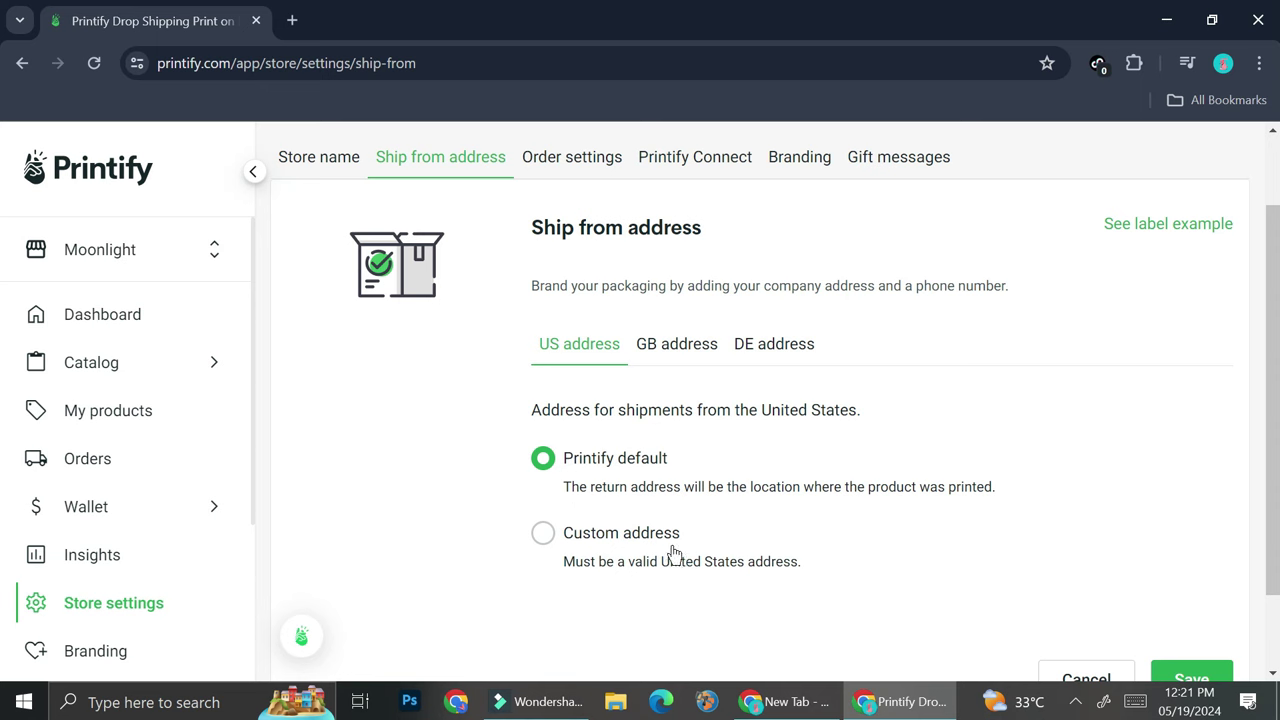
click(563, 537)
scroll(651, 457, down, 1)
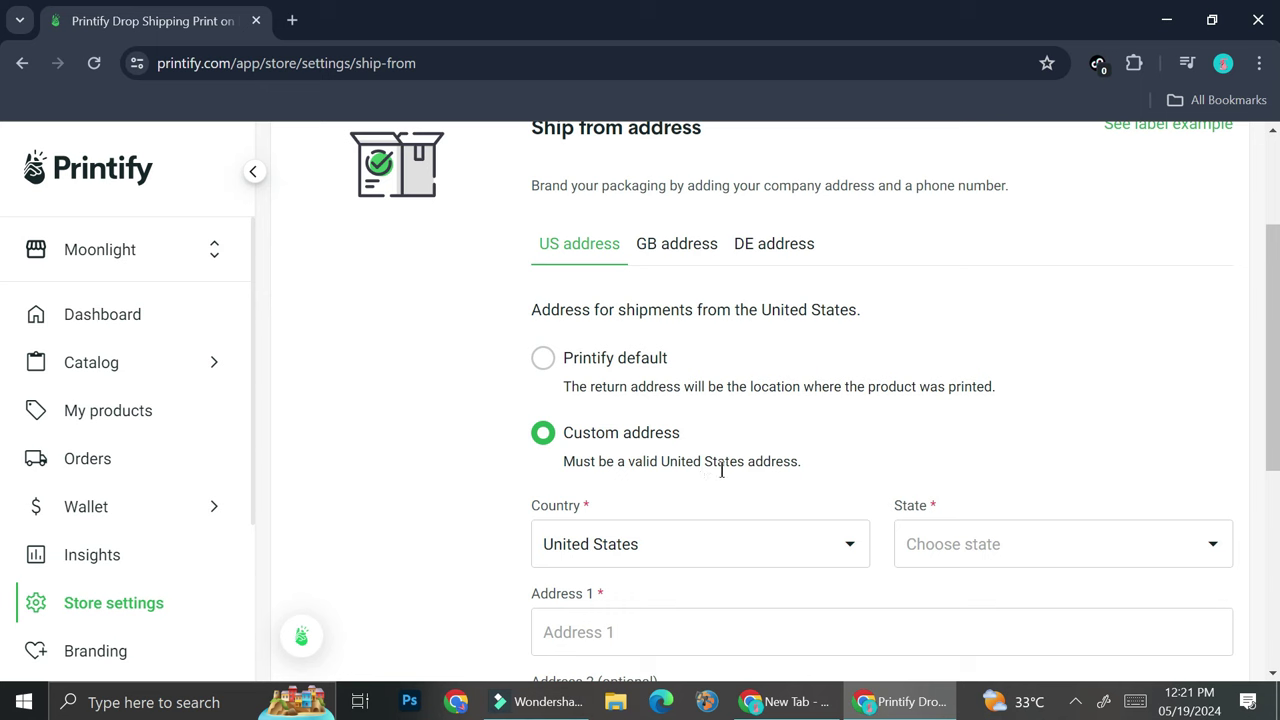
click(666, 530)
scroll(684, 472, down, 20)
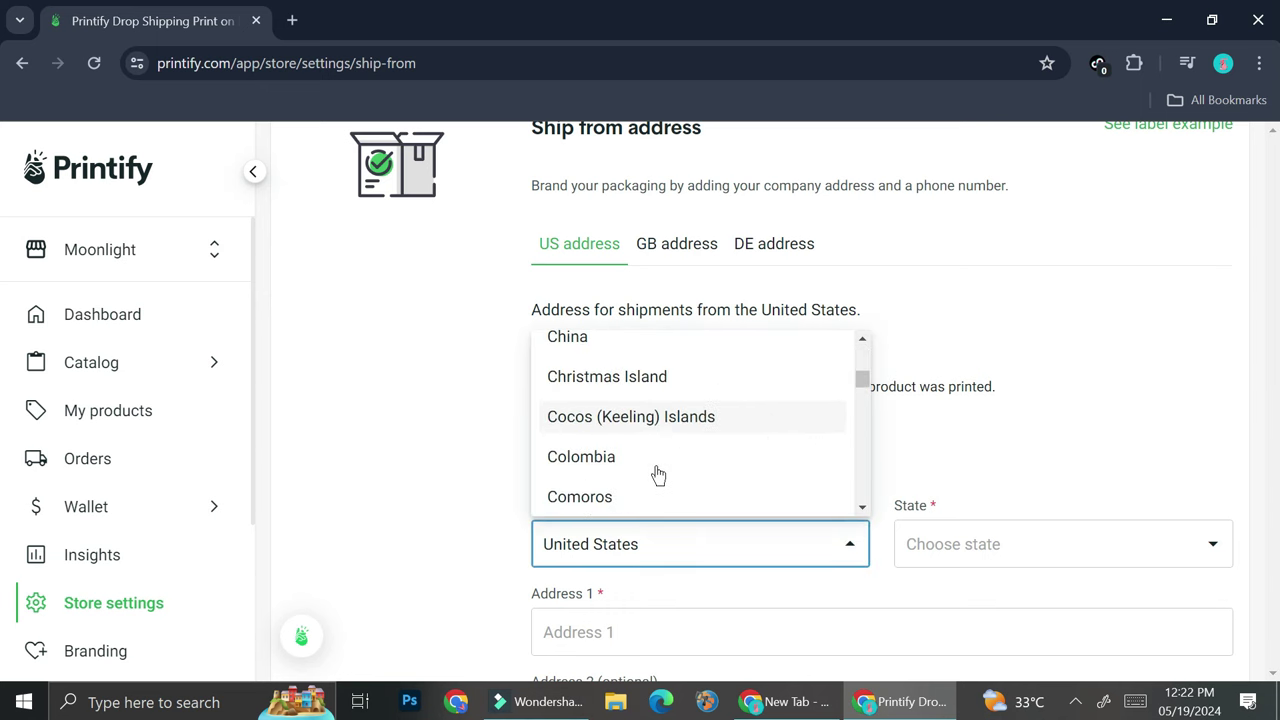
click(938, 455)
scroll(935, 455, down, 2)
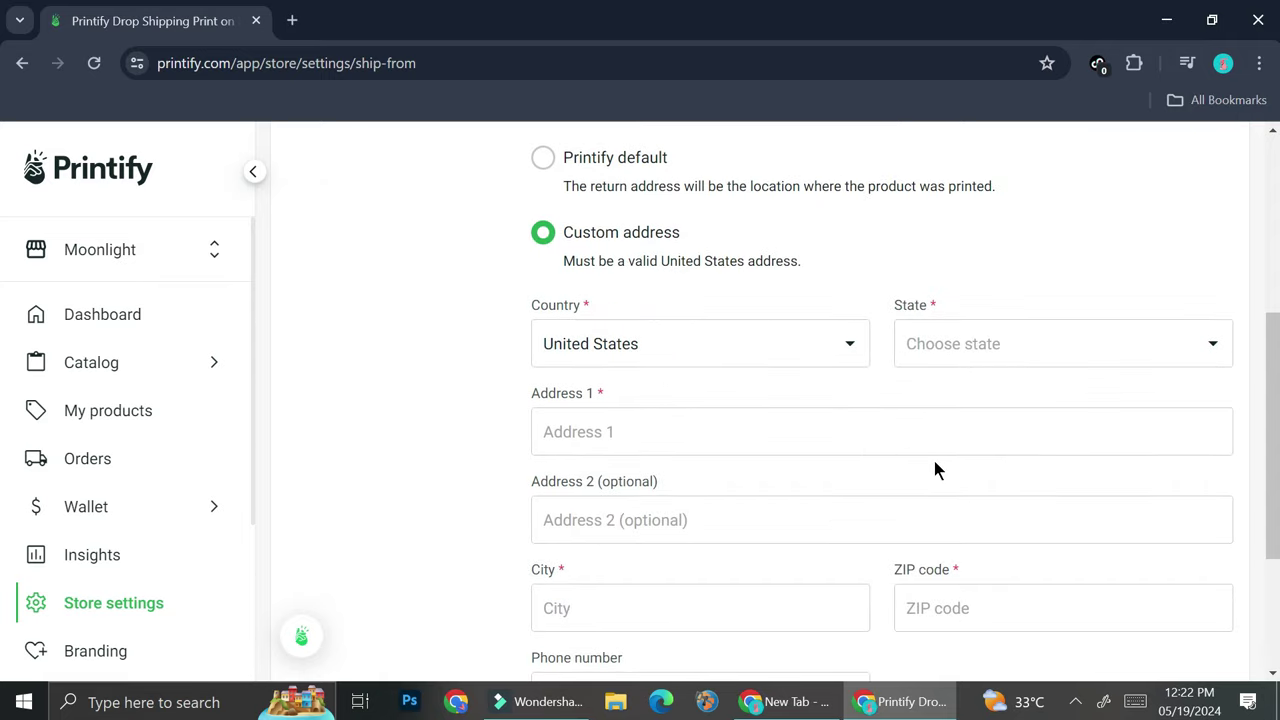
scroll(933, 457, down, 3)
scroll(932, 462, up, 4)
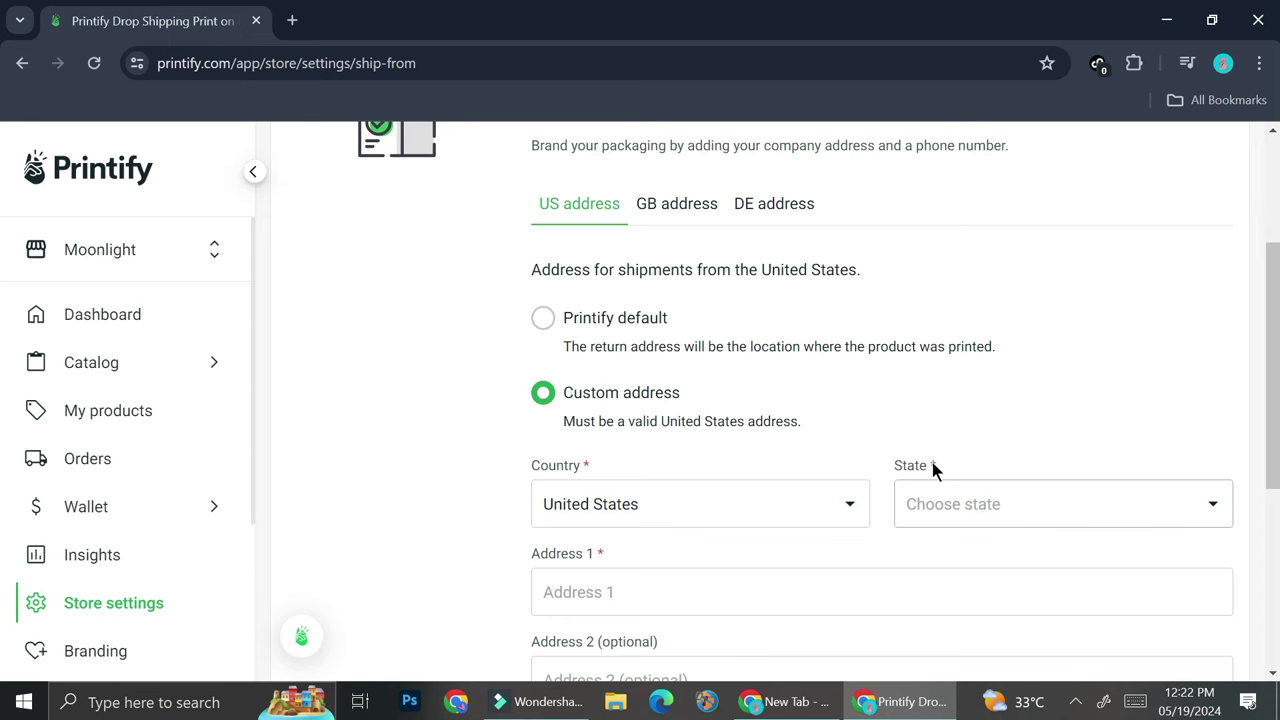
scroll(932, 462, up, 1)
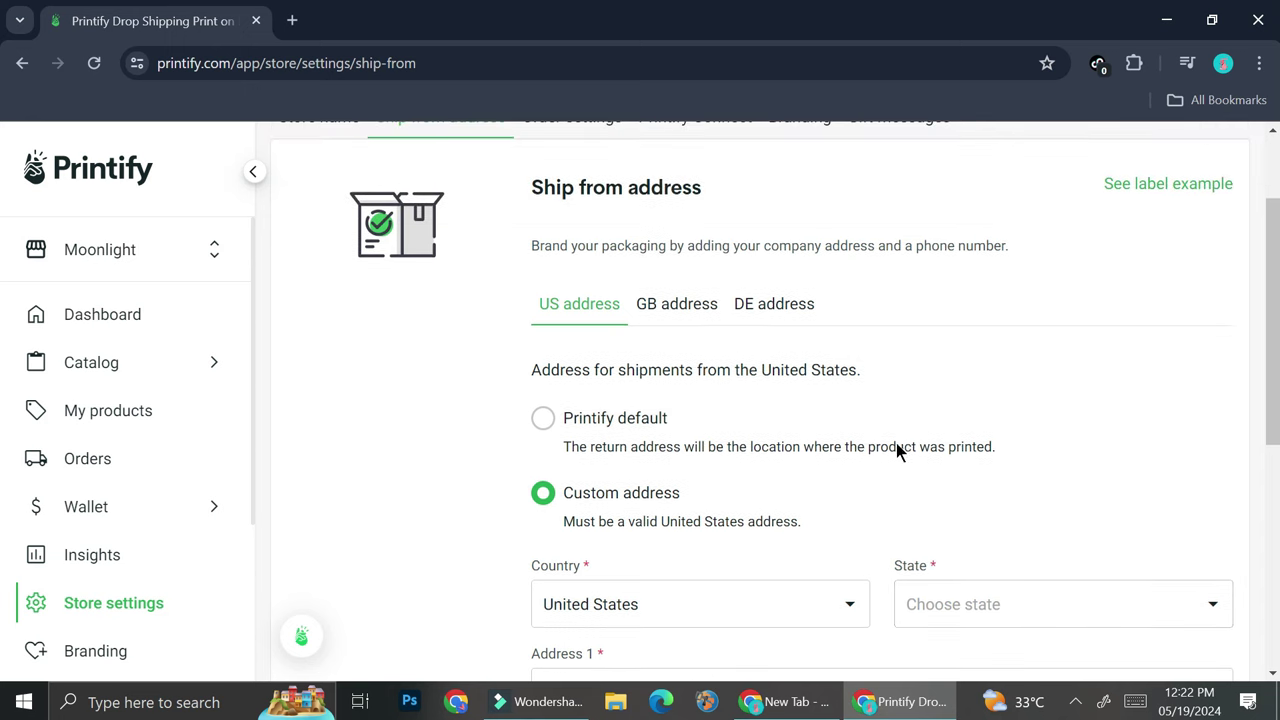
Check the United Kingdom and Germany ship-from address options
click(655, 313)
click(795, 318)
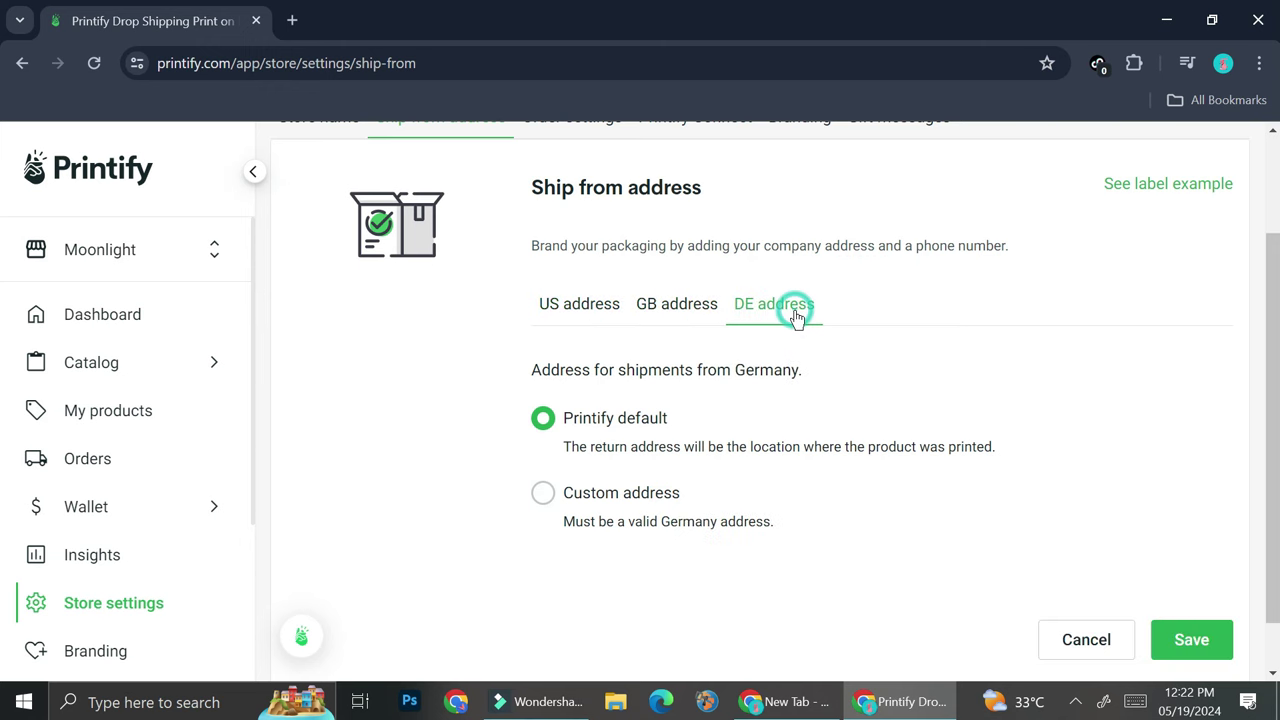
scroll(804, 358, up, 2)
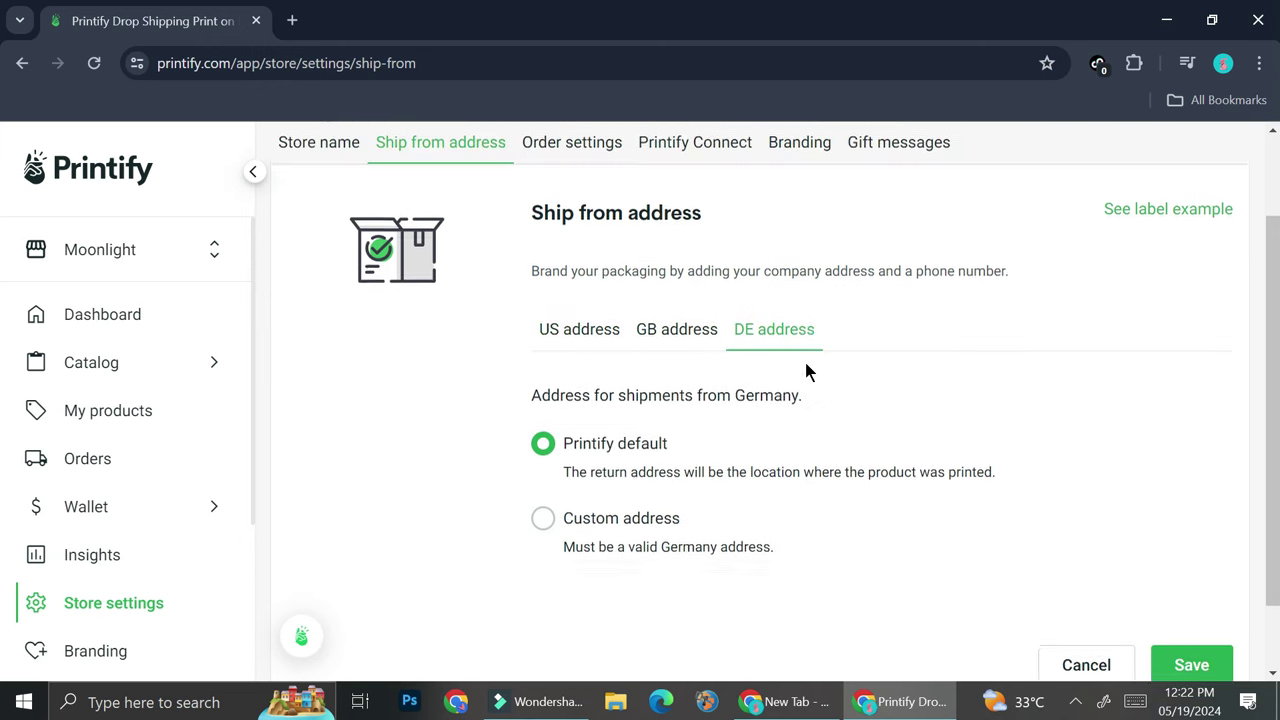
click(590, 257)
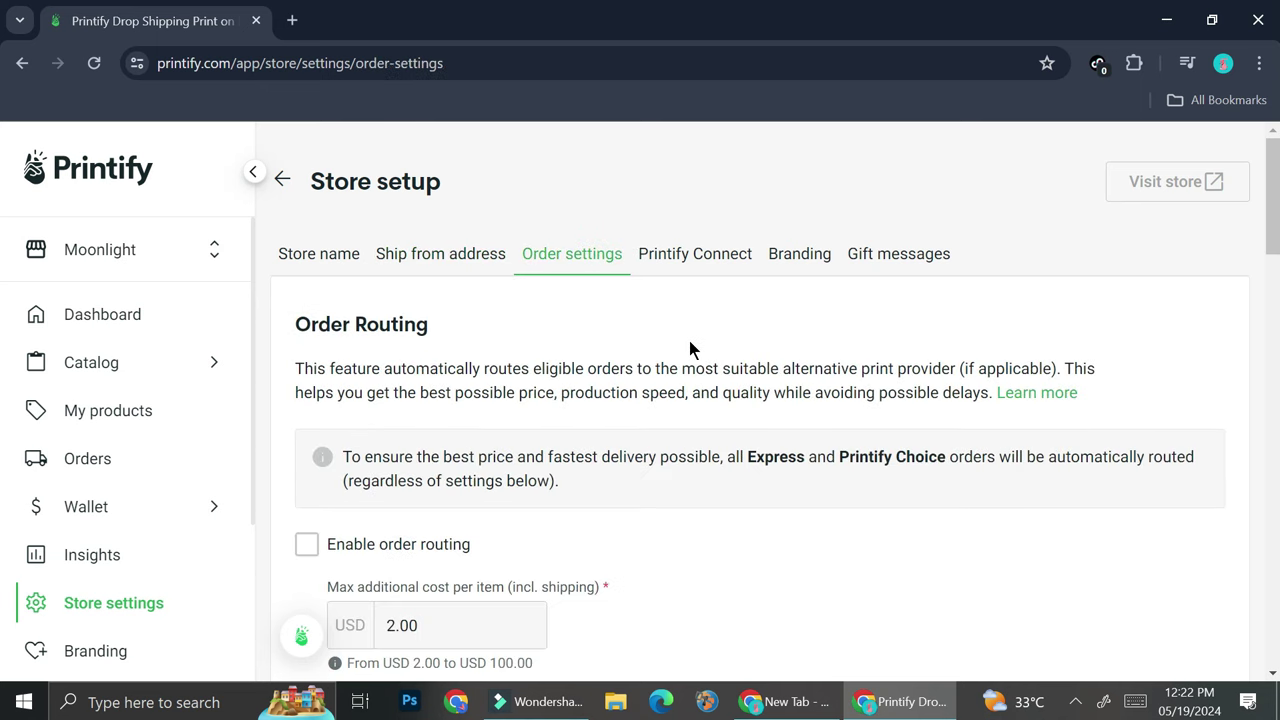
Review order routing, approval, tracking and delayed-order settings, then view Printify Connect
scroll(689, 345, down, 2)
scroll(683, 340, down, 5)
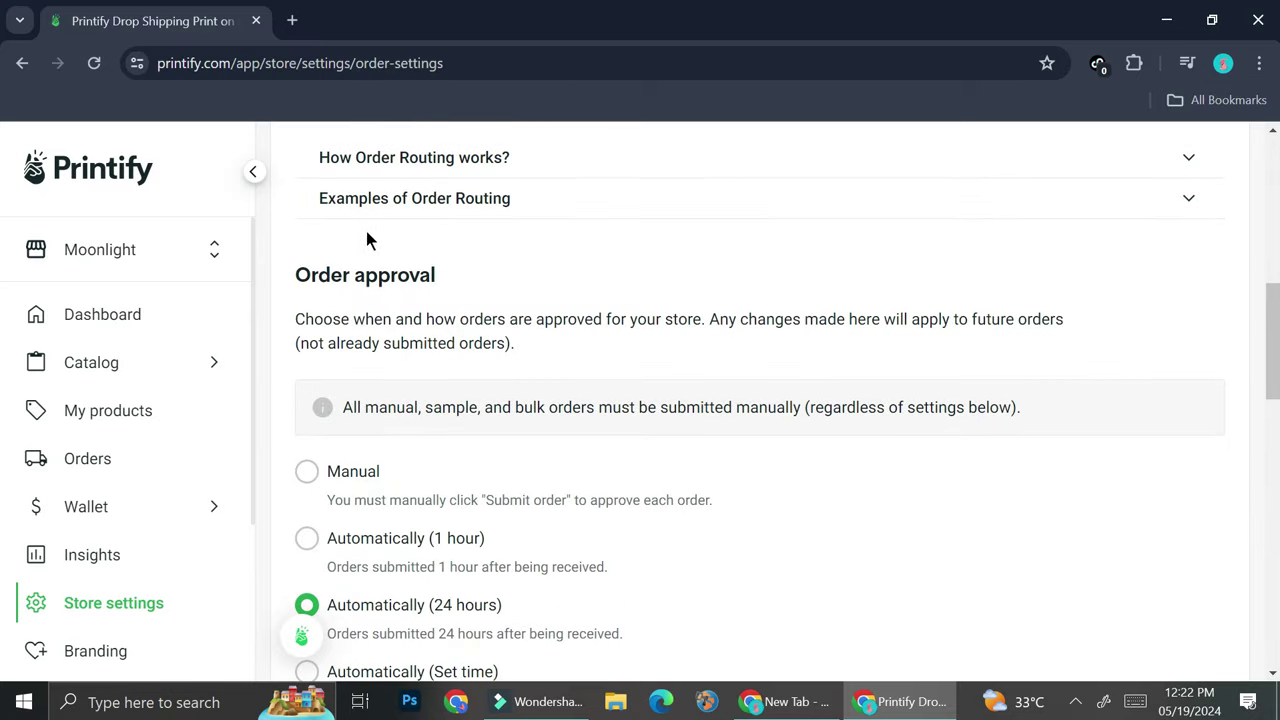
scroll(466, 314, down, 1)
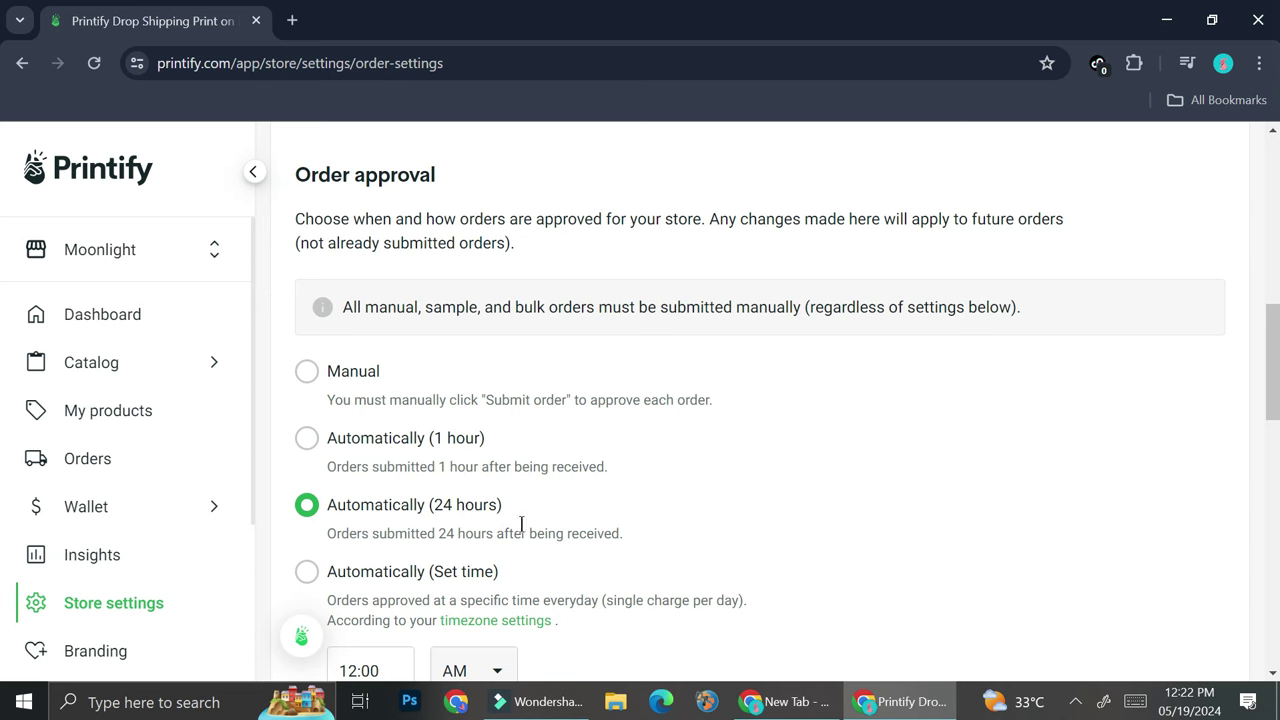
scroll(518, 500, down, 2)
scroll(510, 480, up, 1)
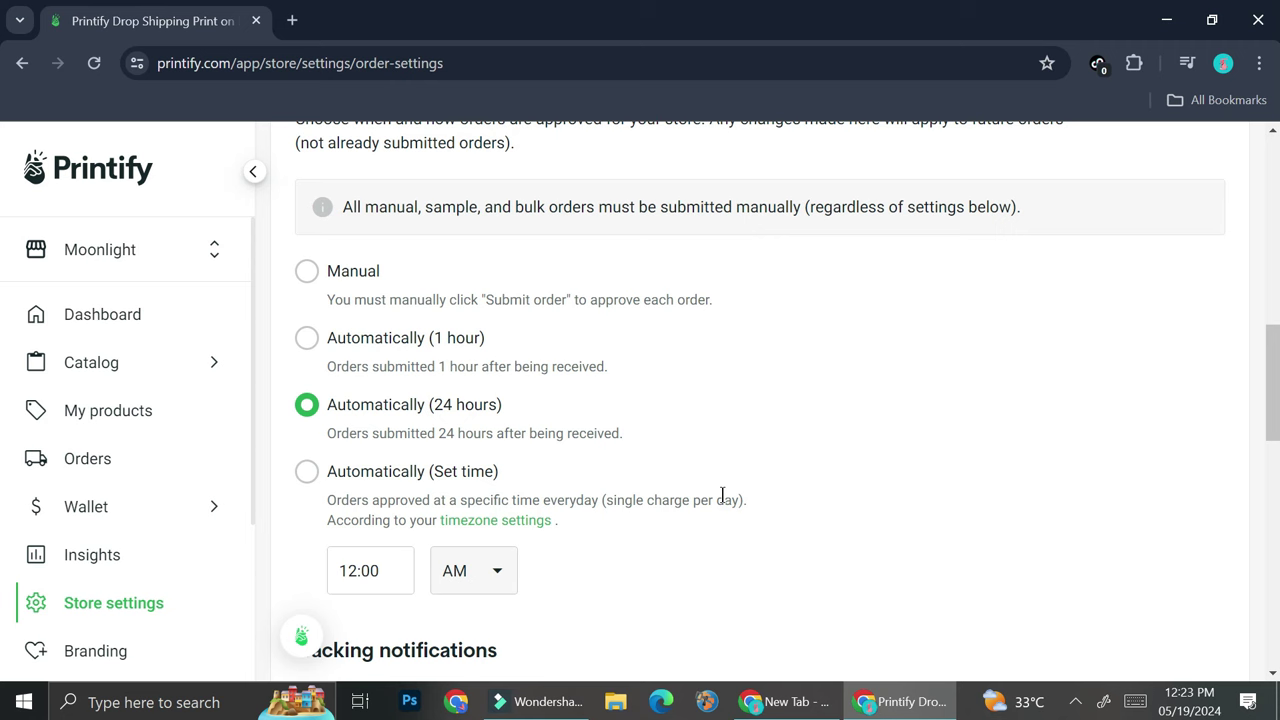
scroll(700, 475, down, 4)
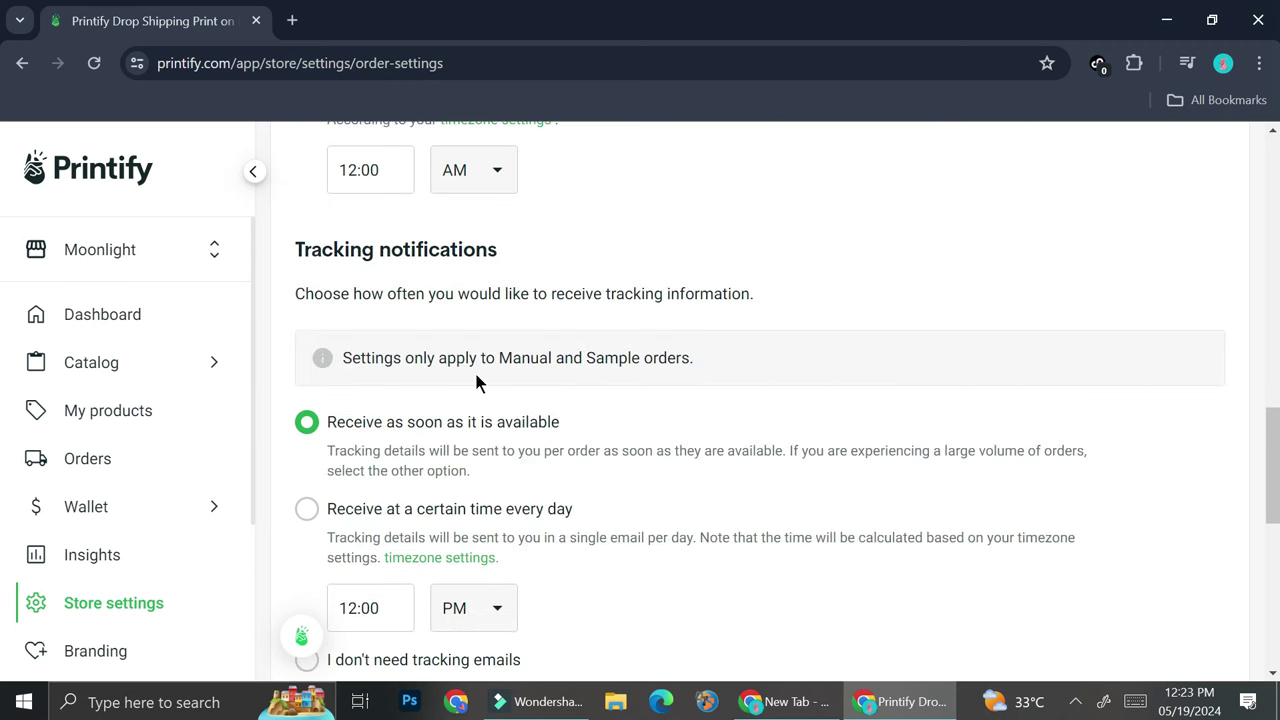
scroll(476, 385, down, 3)
scroll(566, 380, up, 2)
scroll(563, 380, down, 3)
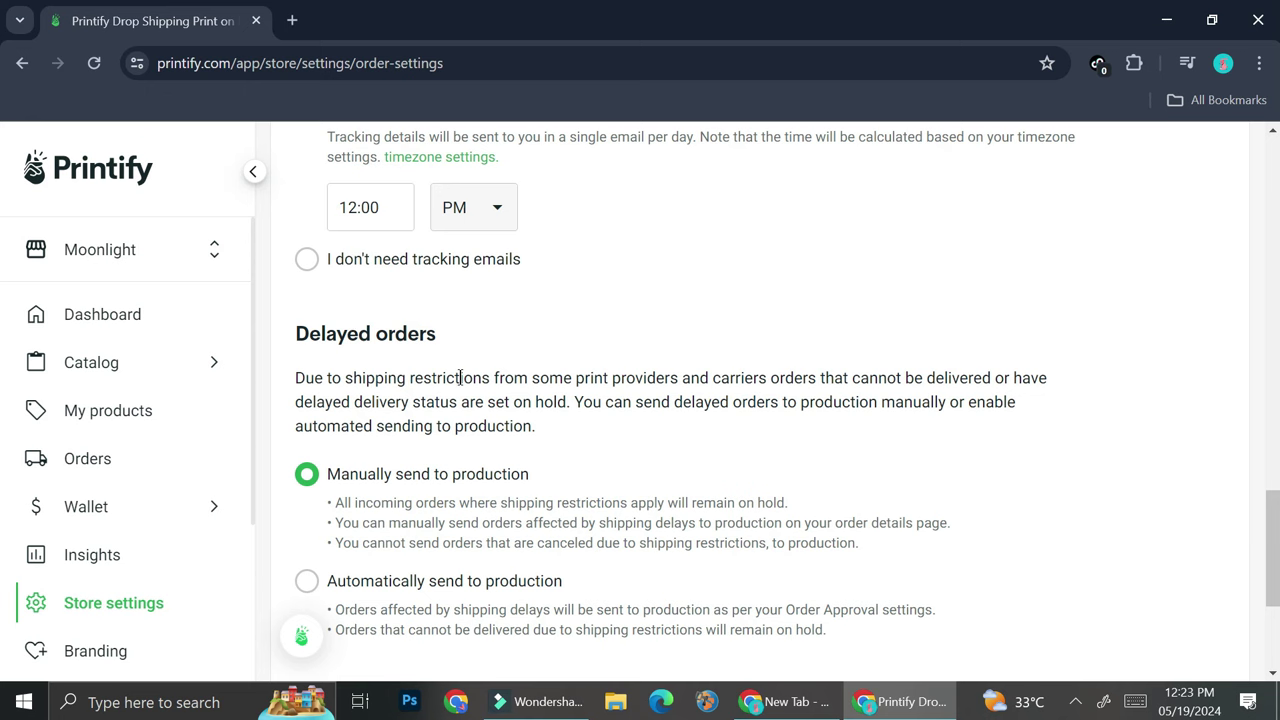
scroll(460, 378, down, 1)
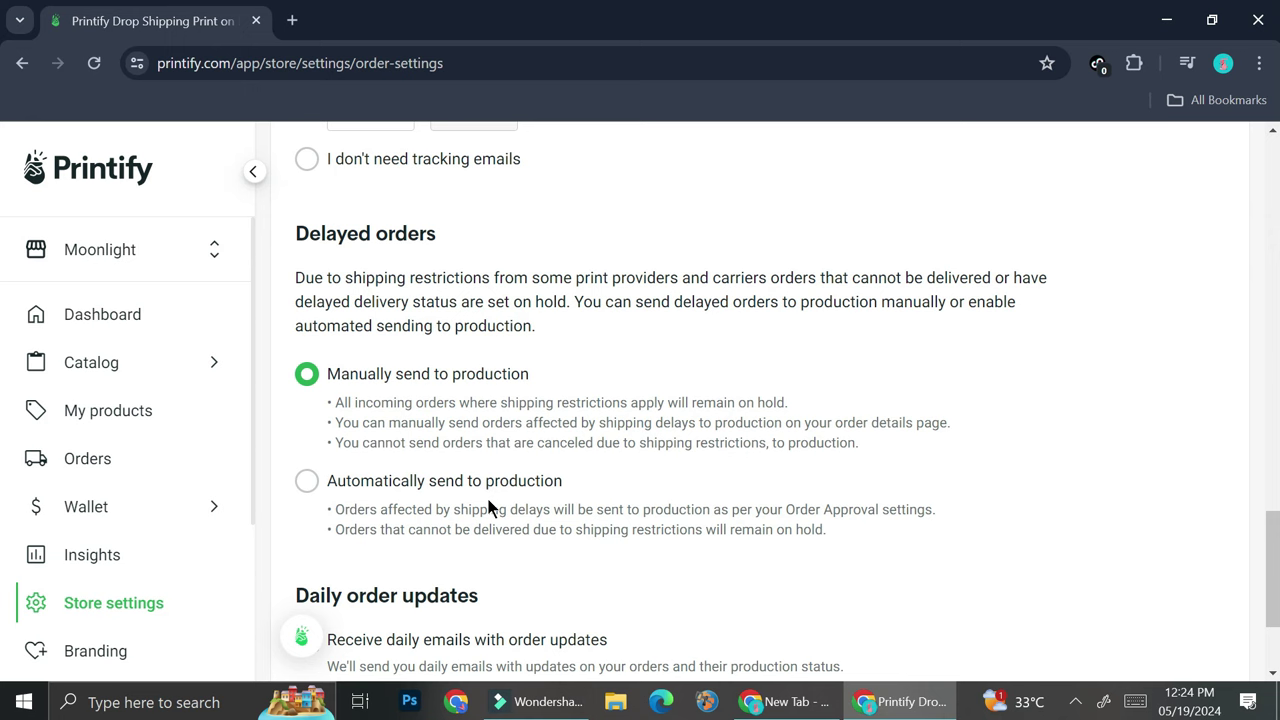
click(700, 252)
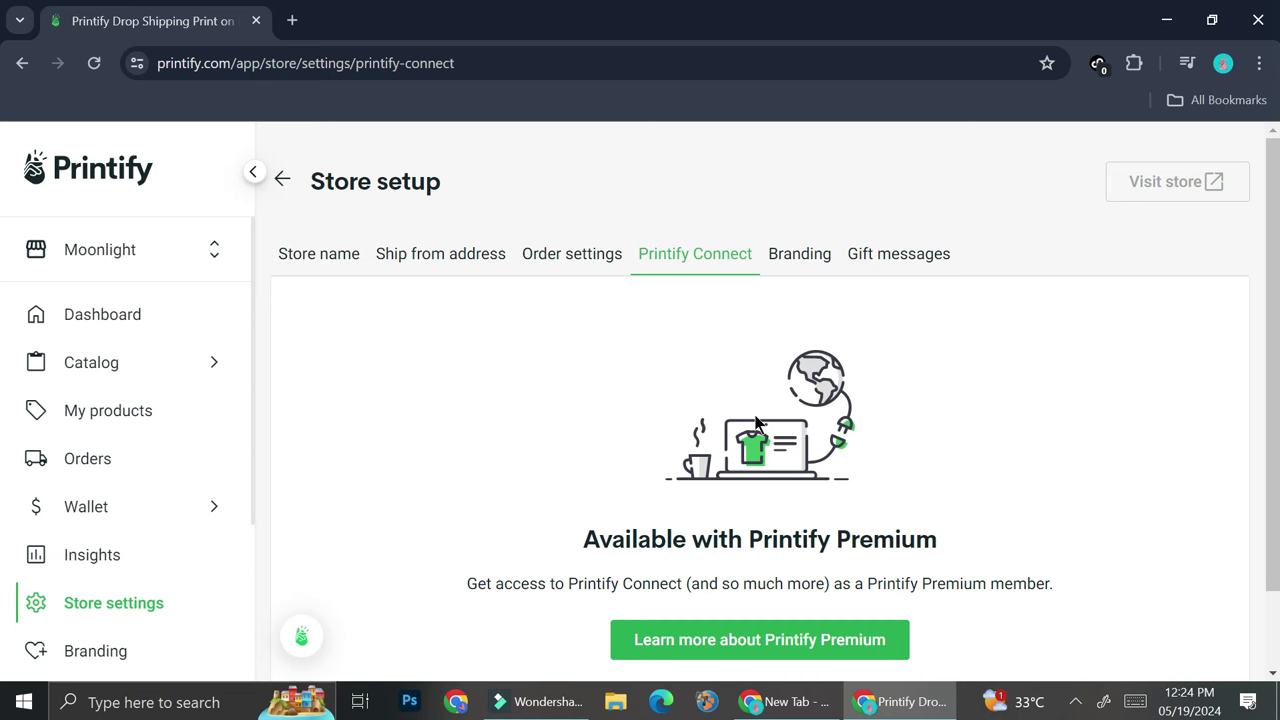
click(800, 254)
View the Gift messages settings, disabled and priced at USD 0.15 per message
scroll(730, 415, down, 2)
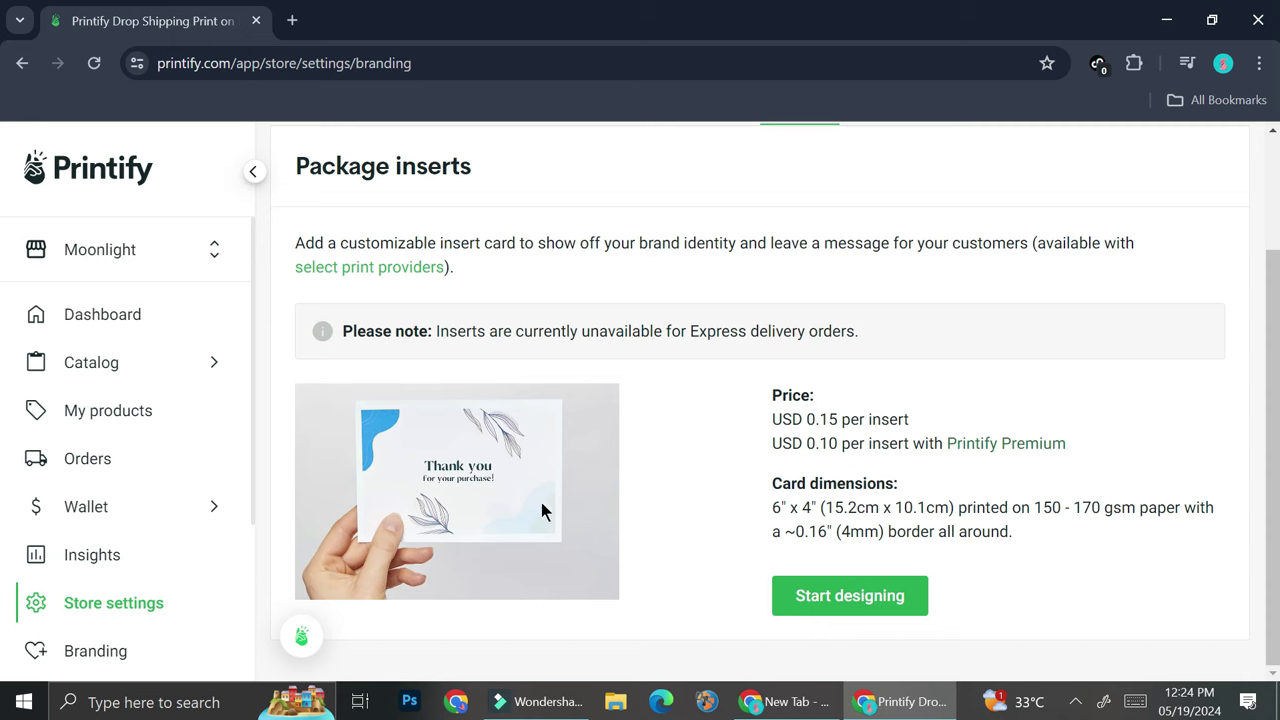
scroll(495, 390, up, 2)
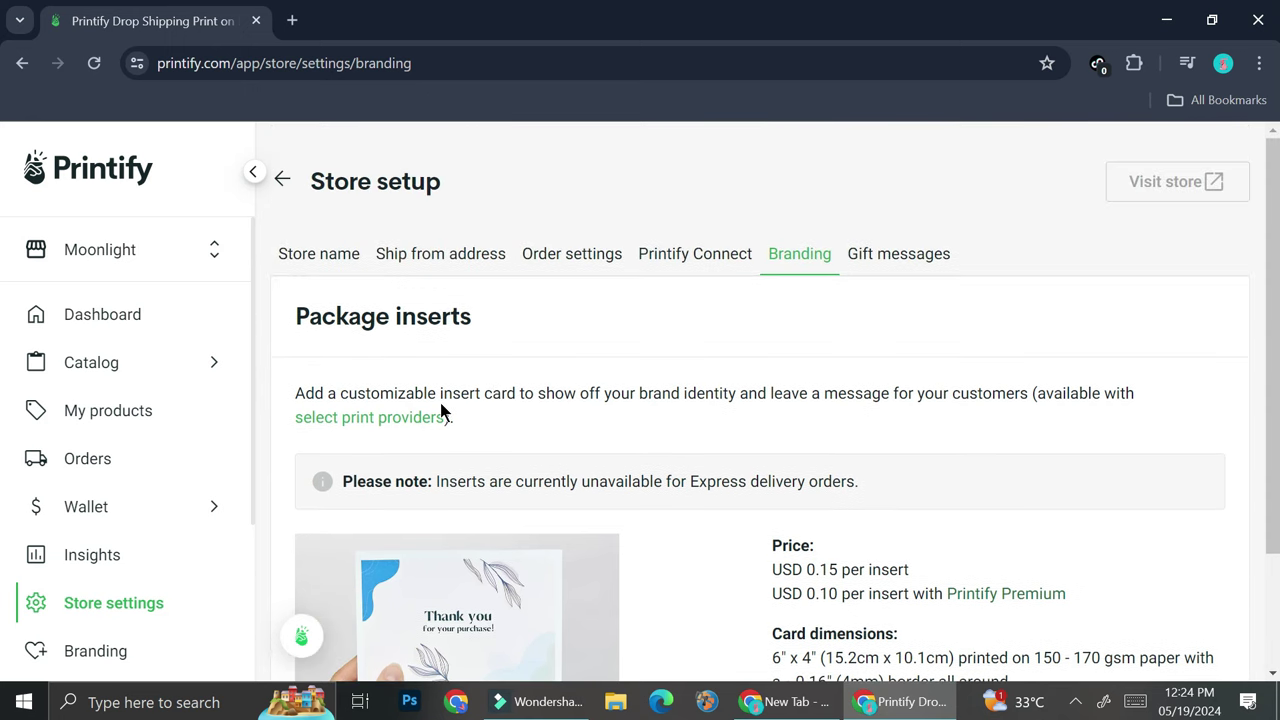
click(855, 266)
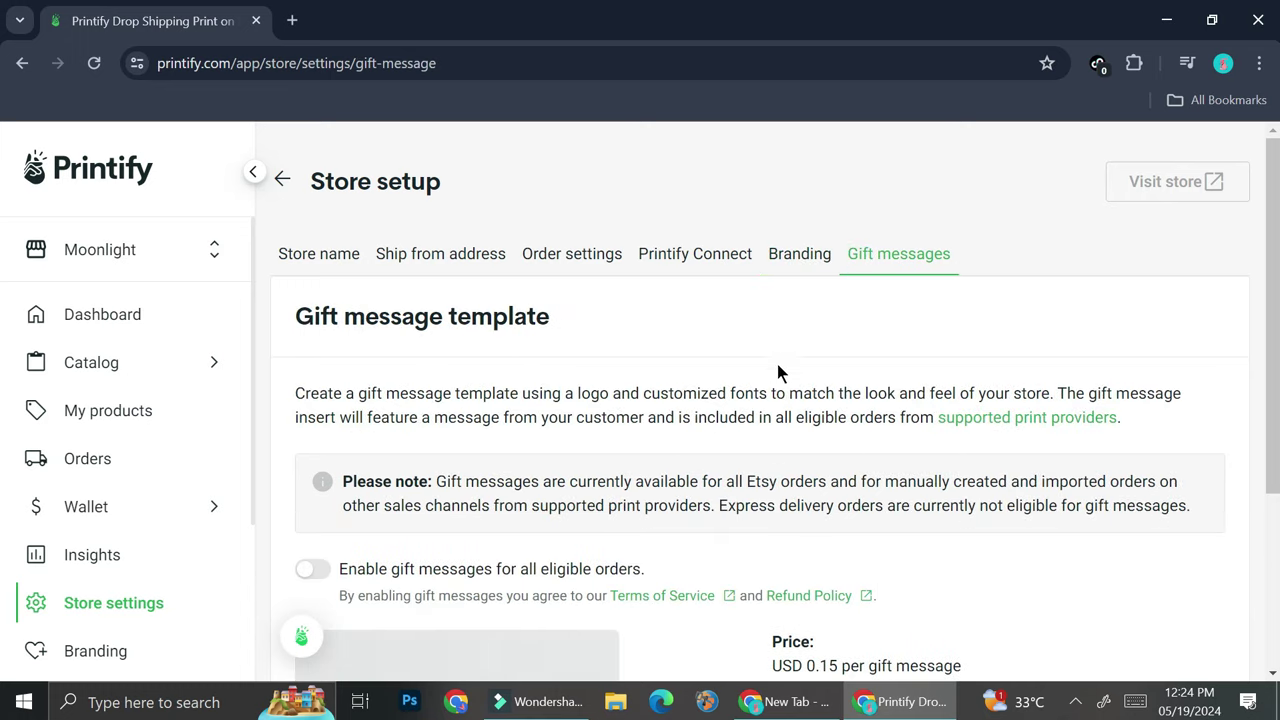
scroll(775, 378, down, 2)
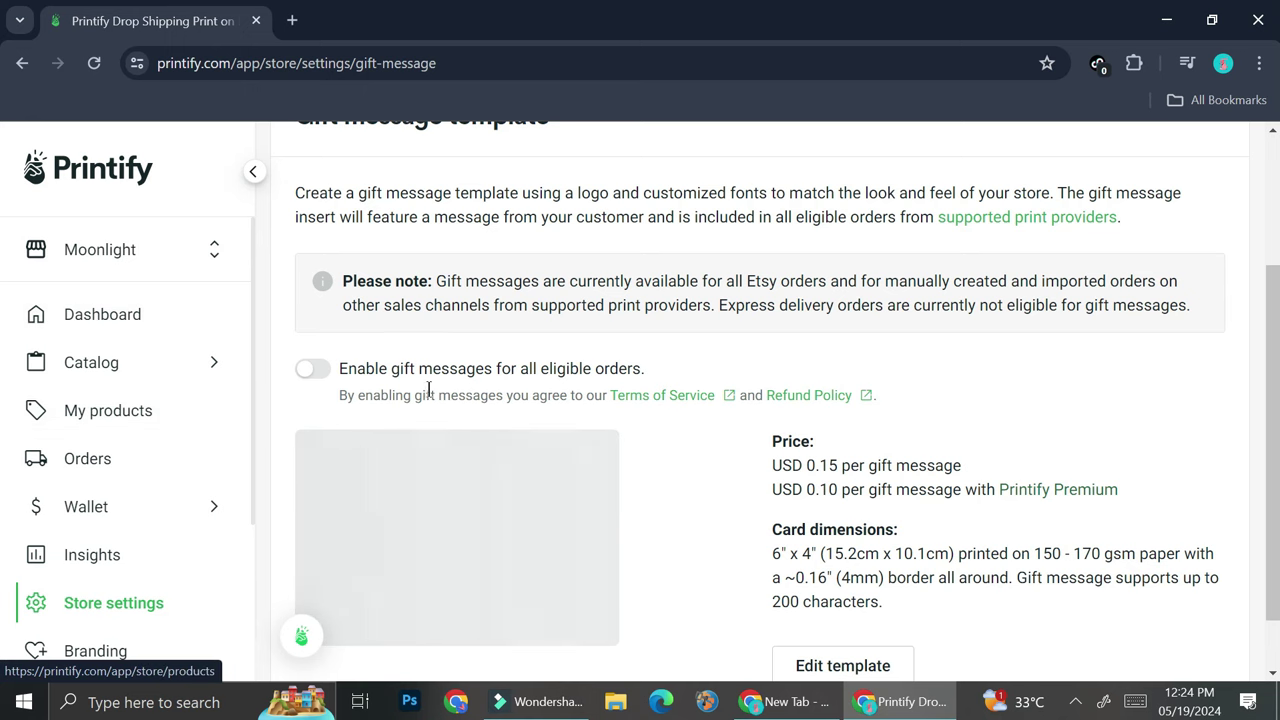
scroll(509, 315, up, 2)
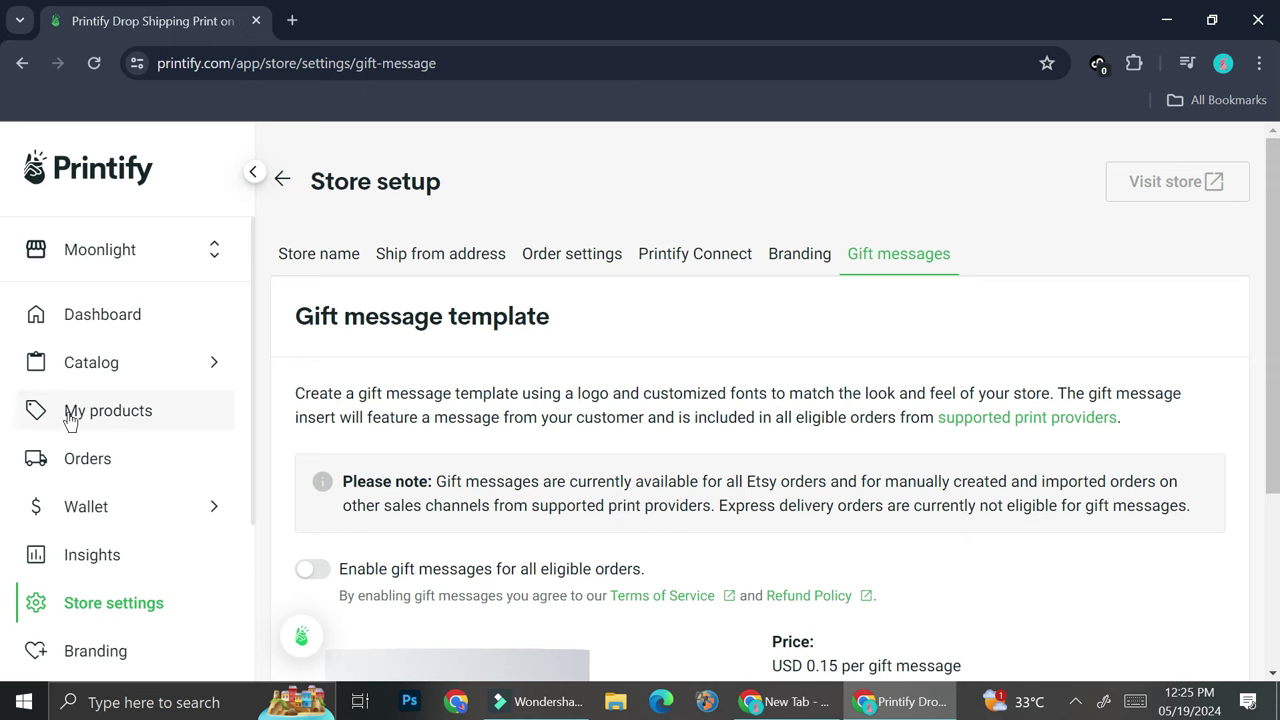
Open Catalog's Bestsellers page listing T-shirts, Sweatshirts, Hoodies, Phone Cases, Mugs and Wall decor
mouse_move(104, 375)
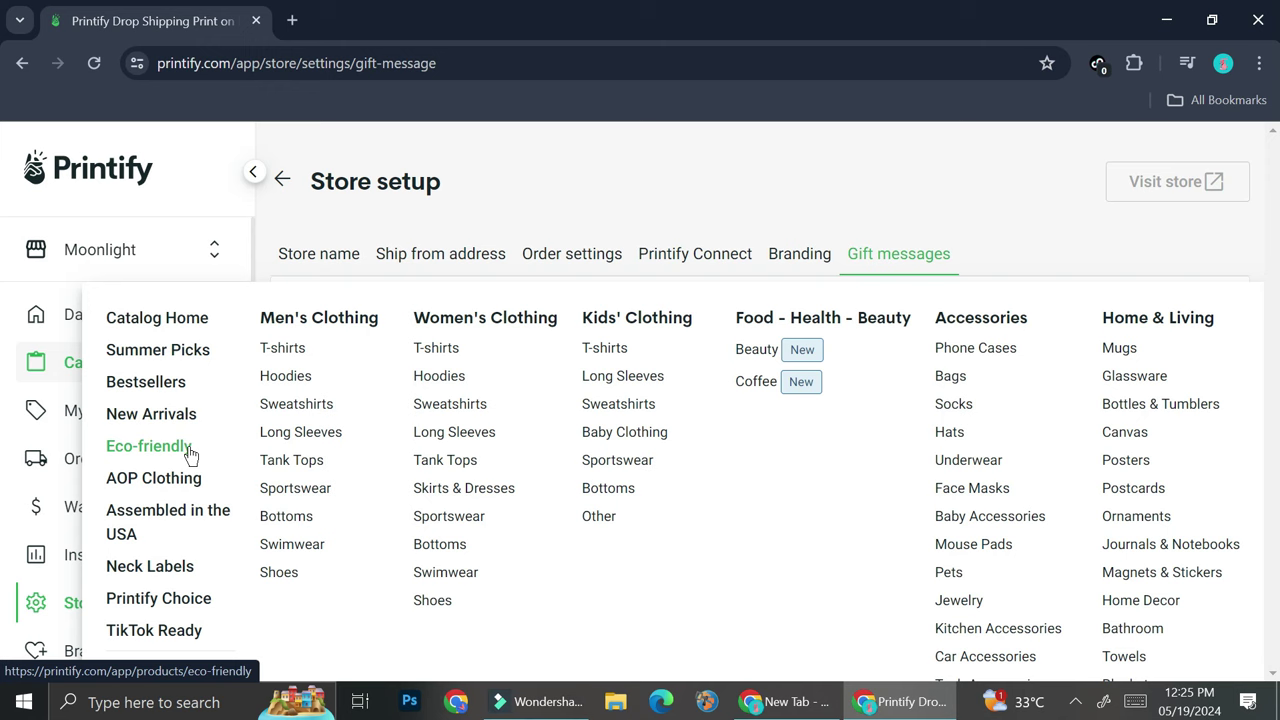
click(162, 382)
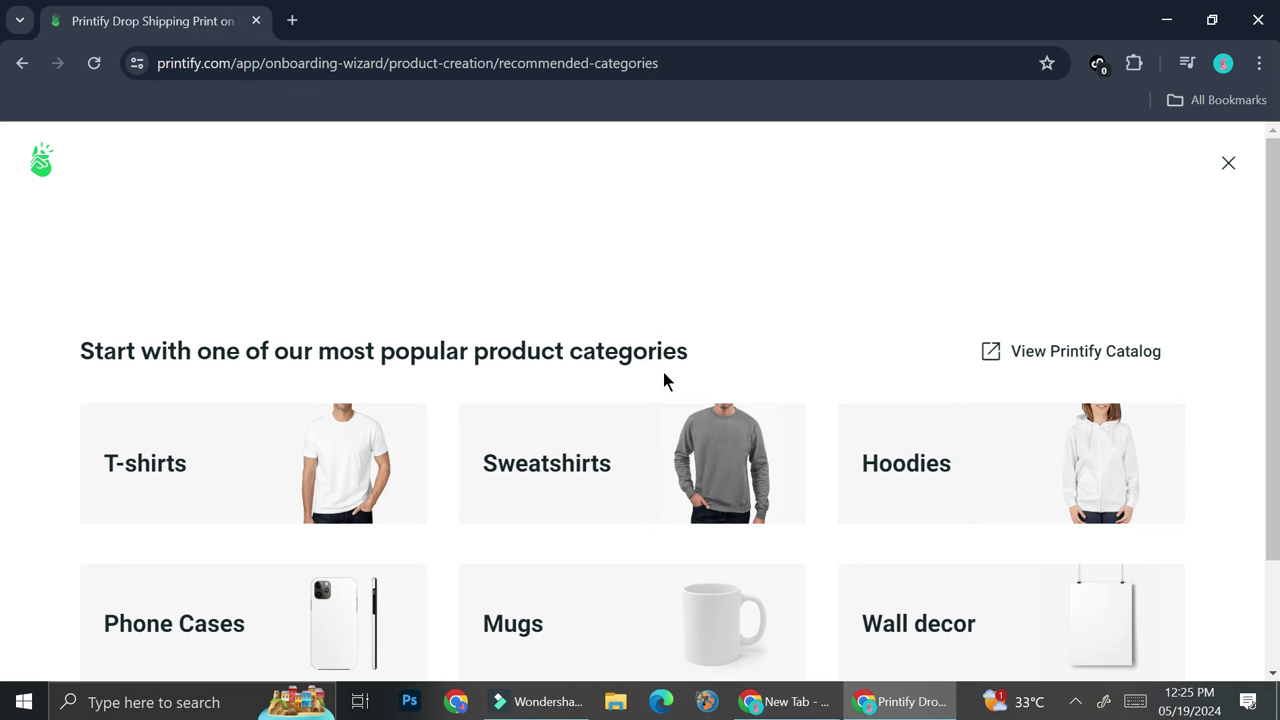
scroll(662, 380, down, 2)
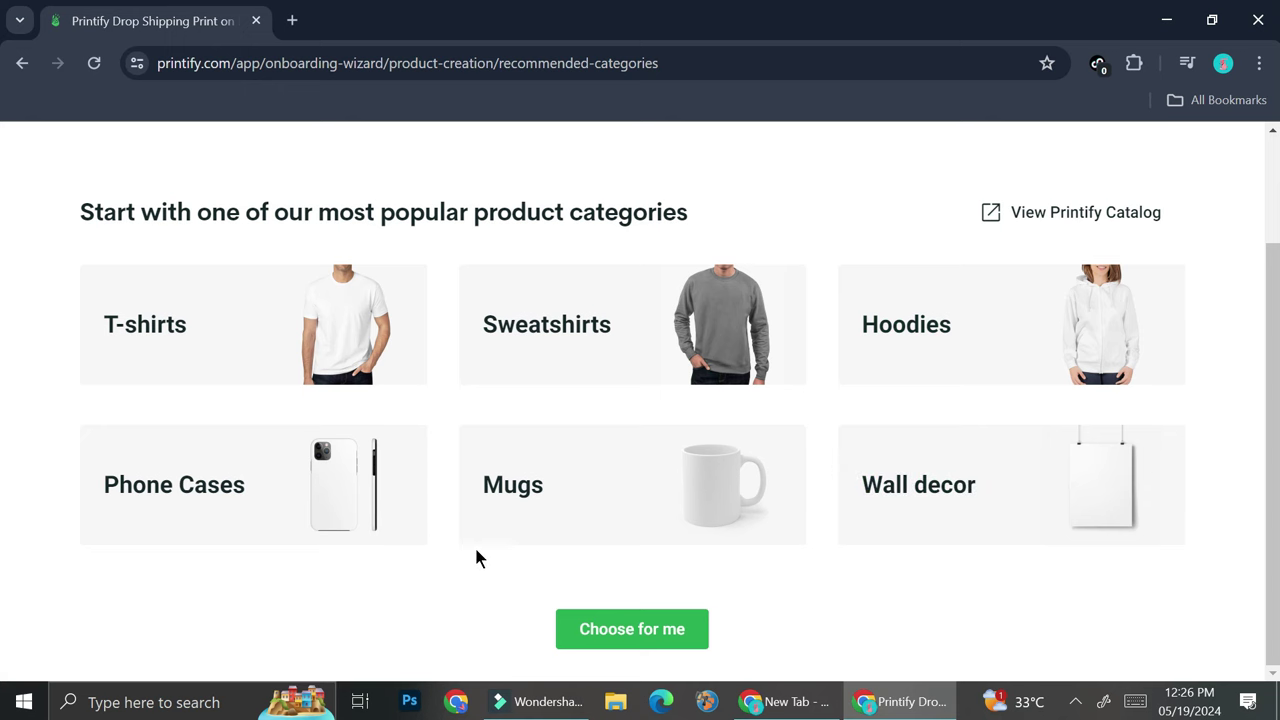
Choose the Sweatshirts category and open the full Sweatshirts catalog in a new tab
click(563, 357)
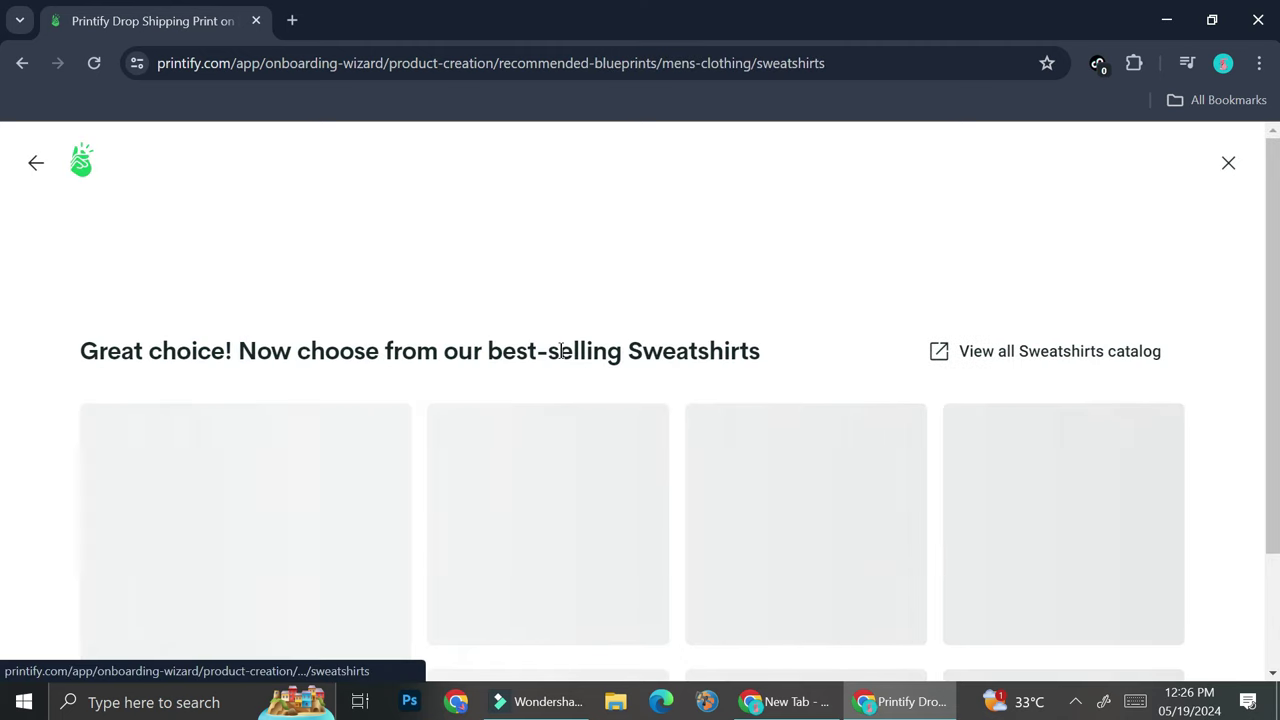
scroll(608, 331, down, 2)
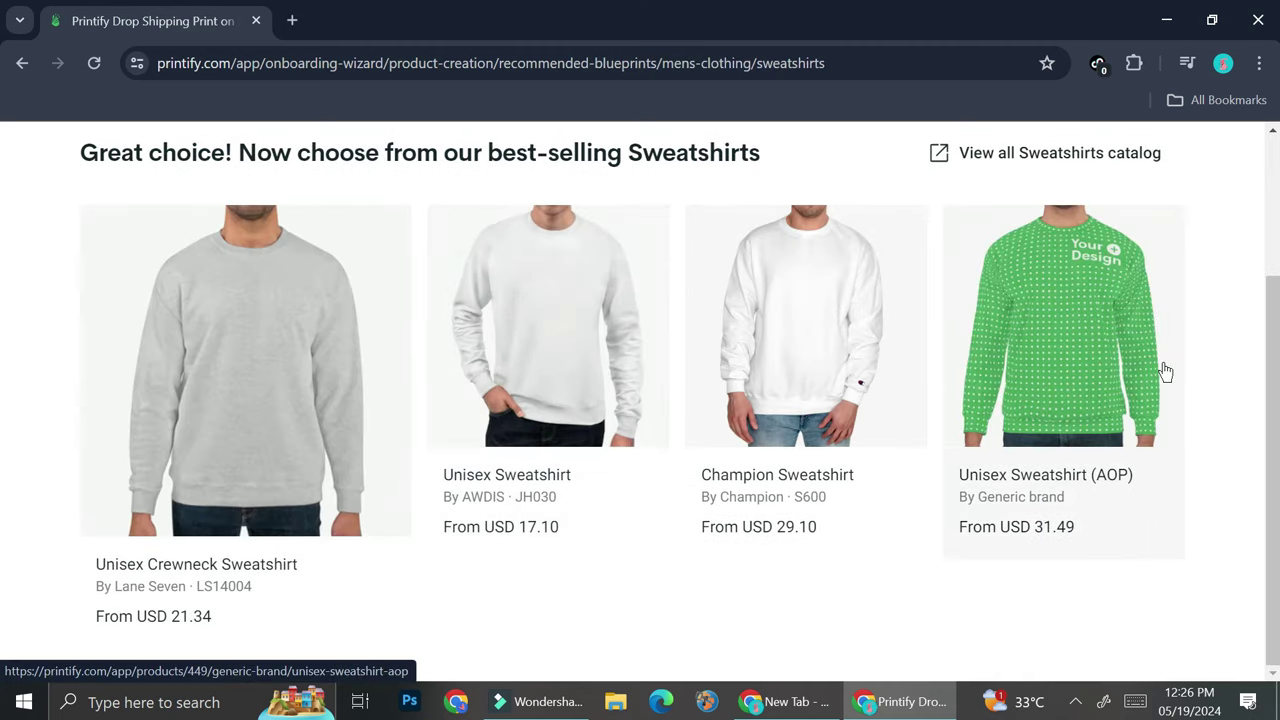
scroll(886, 371, up, 1)
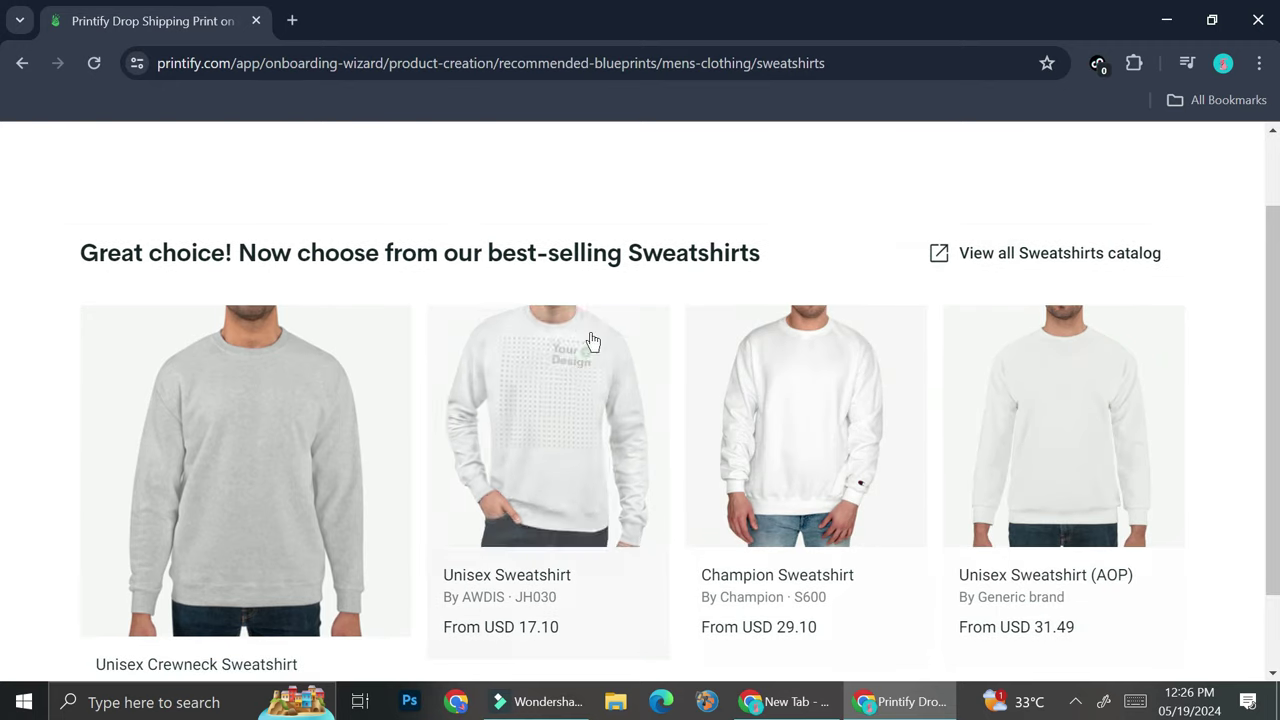
click(956, 250)
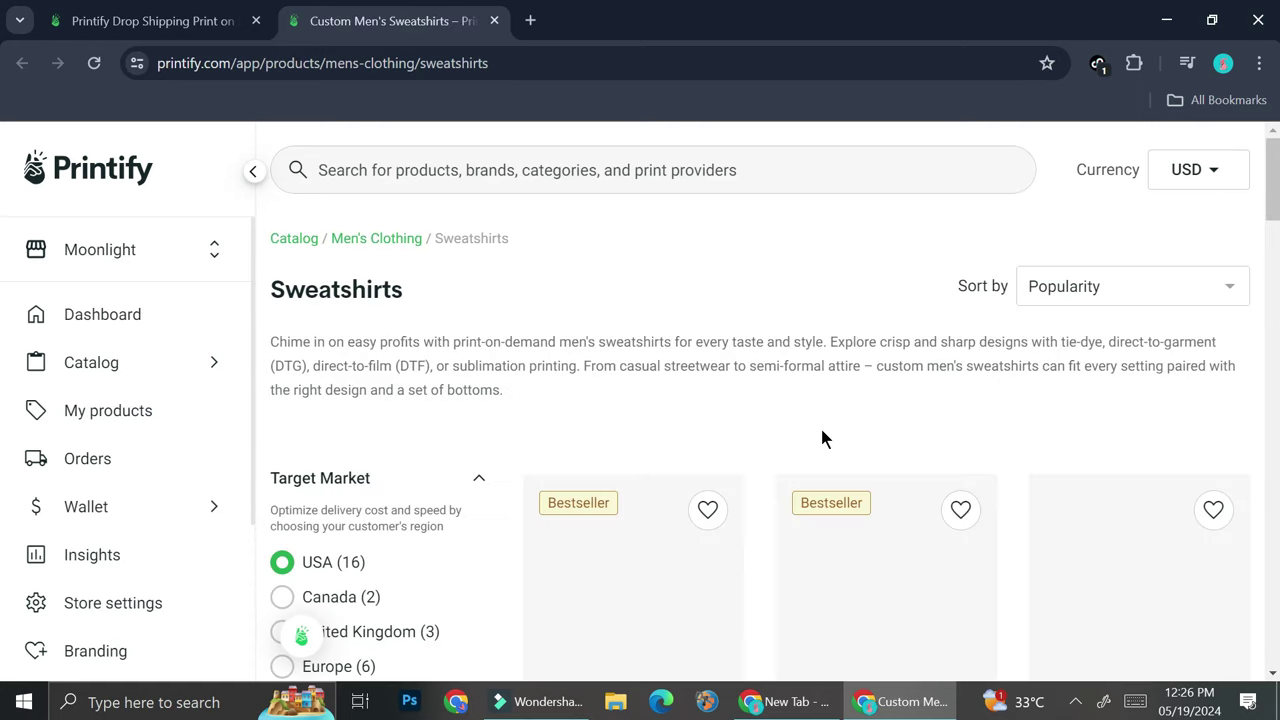
Browse the Sweatshirts catalog and open the Gildan 18000 Unisex Heavy Blend Crewneck Sweatshirt
scroll(823, 438, down, 1)
scroll(820, 437, down, 1)
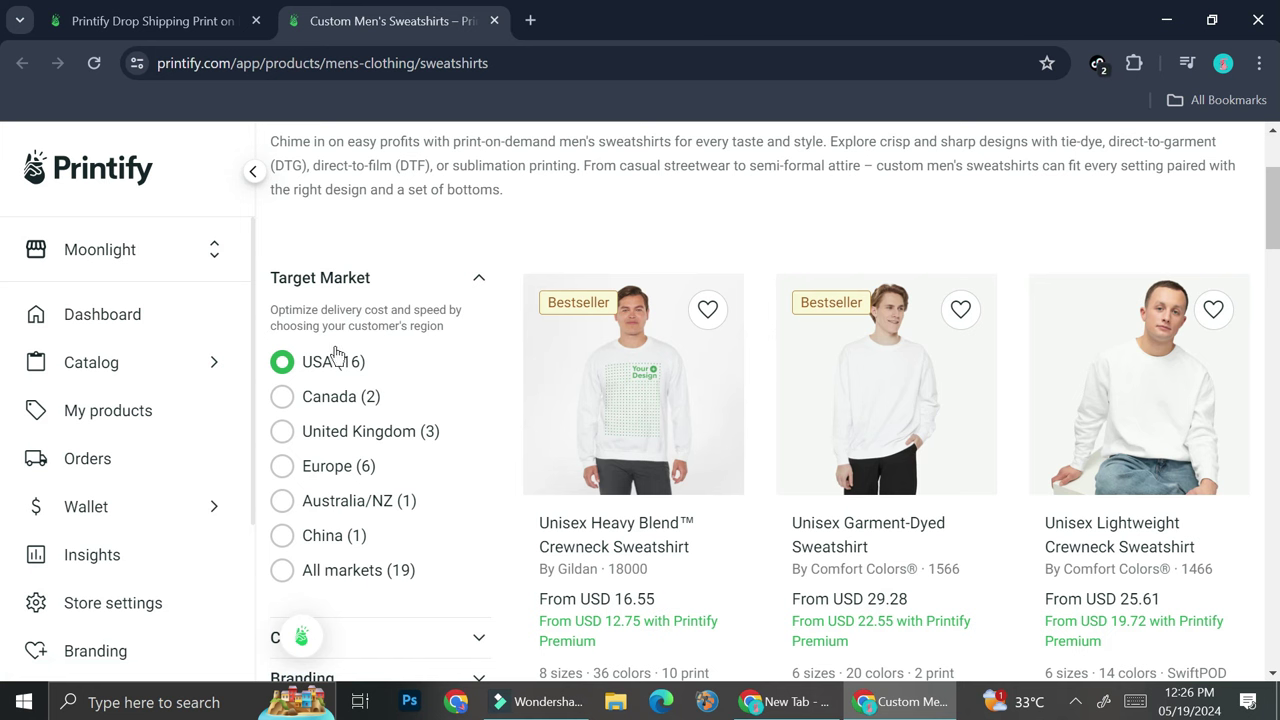
scroll(337, 349, down, 1)
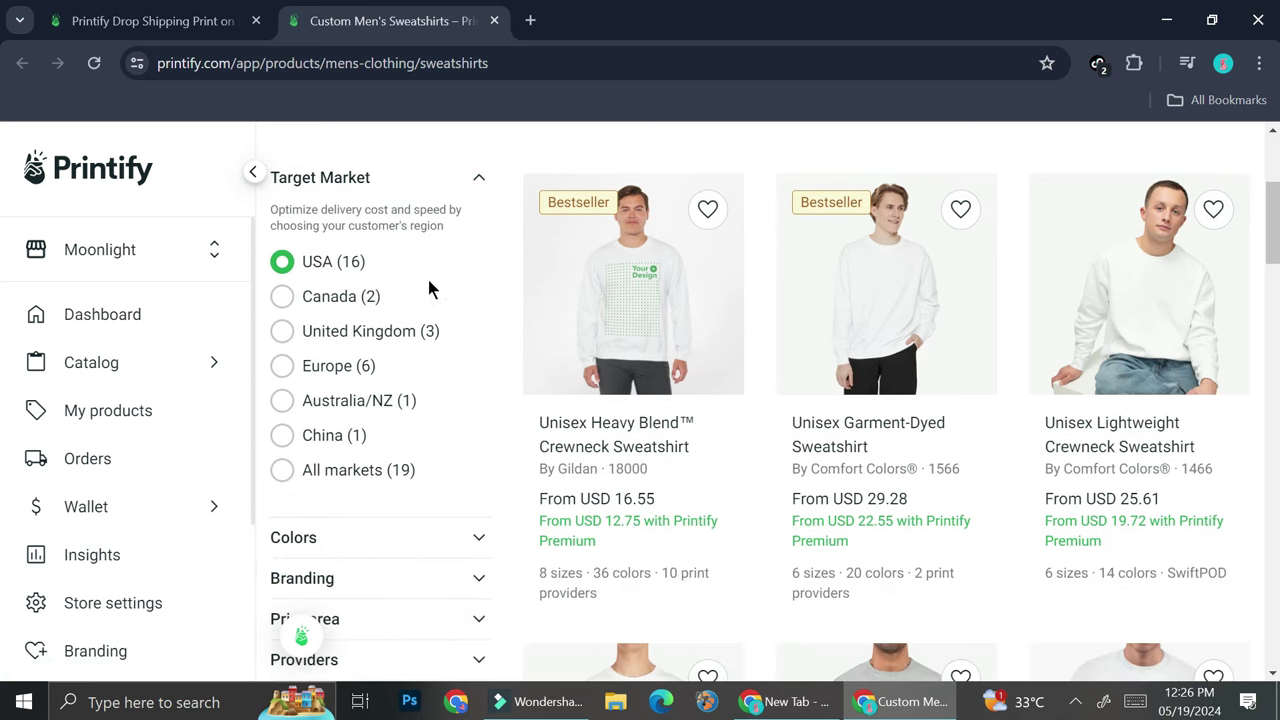
scroll(363, 251, down, 3)
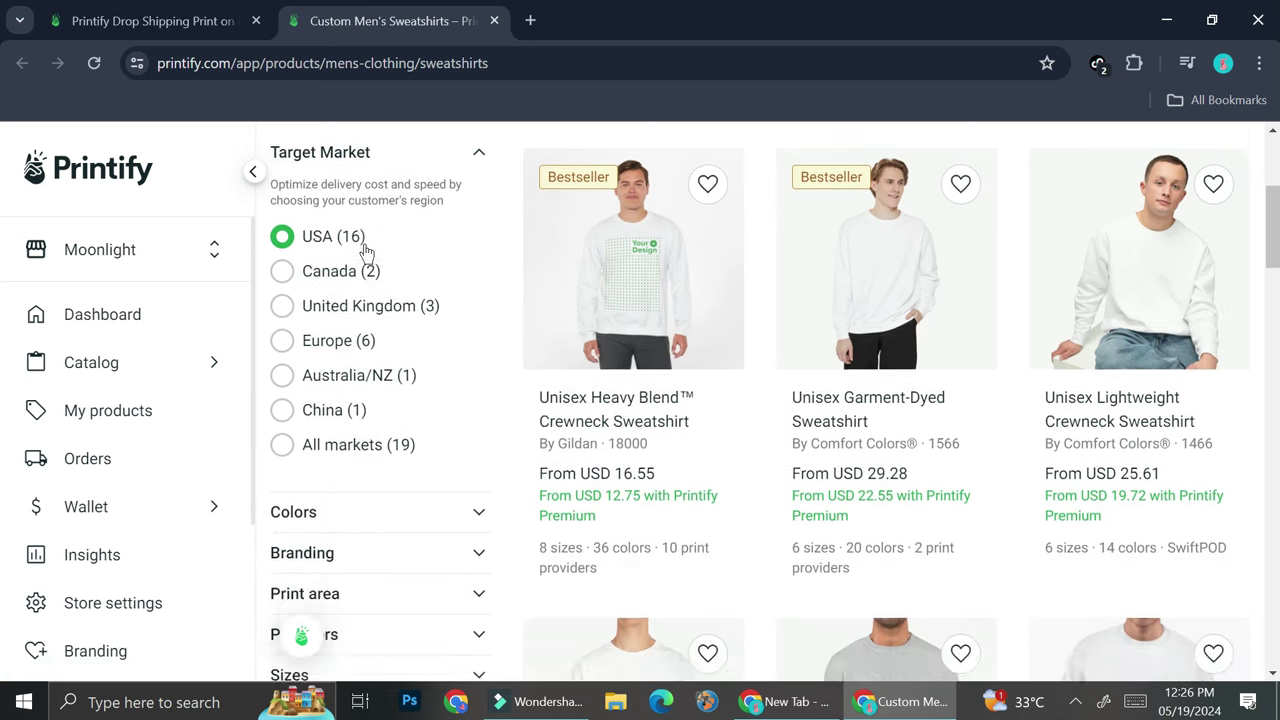
scroll(368, 245, down, 1)
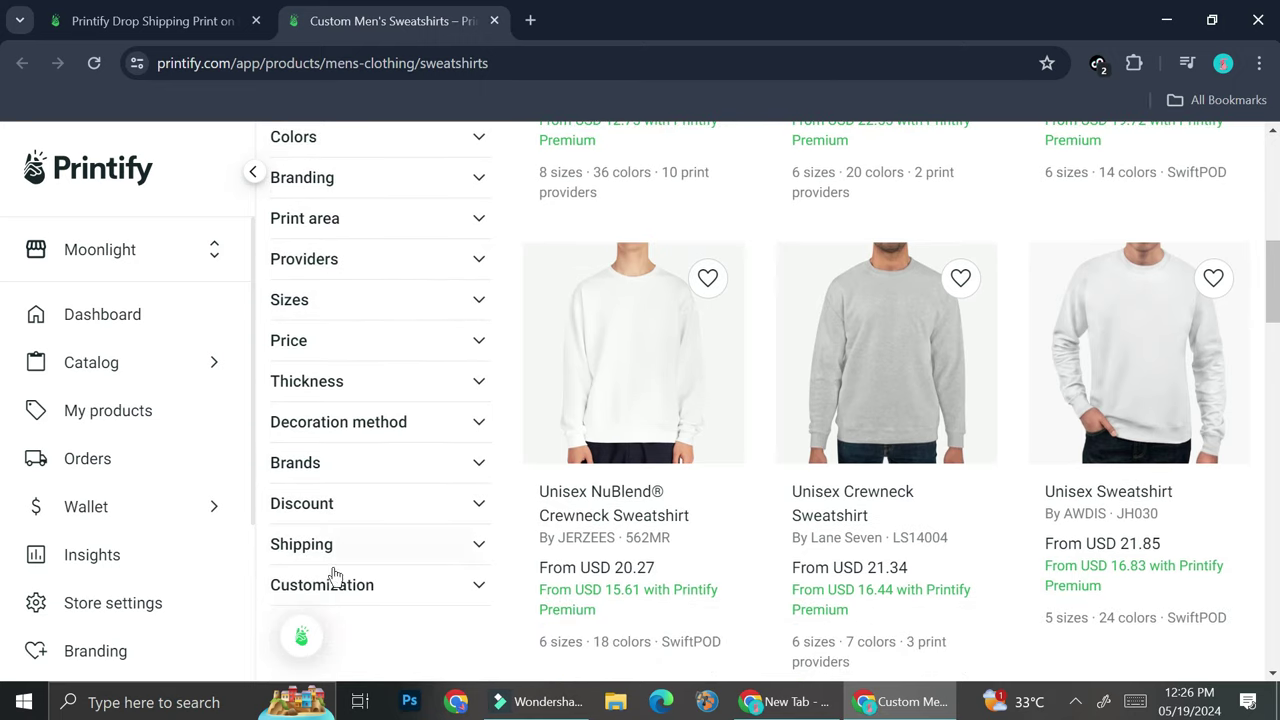
scroll(381, 370, up, 3)
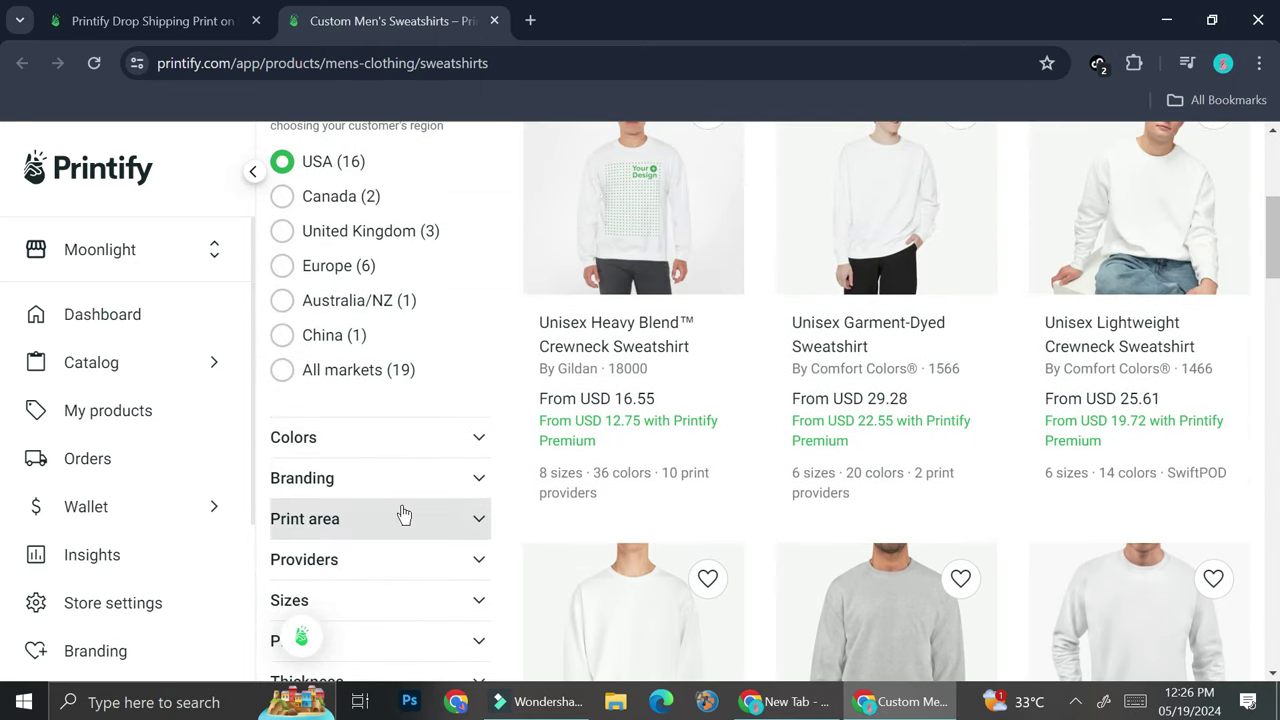
scroll(404, 515, up, 2)
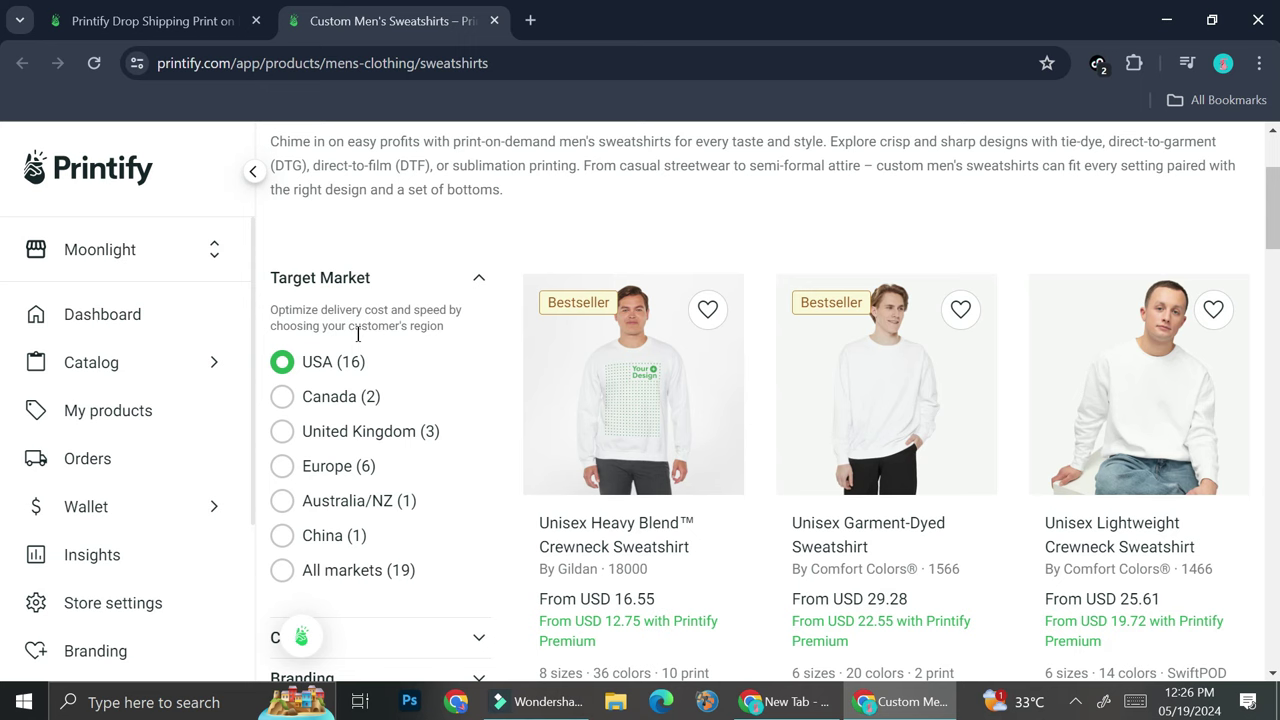
scroll(710, 432, down, 1)
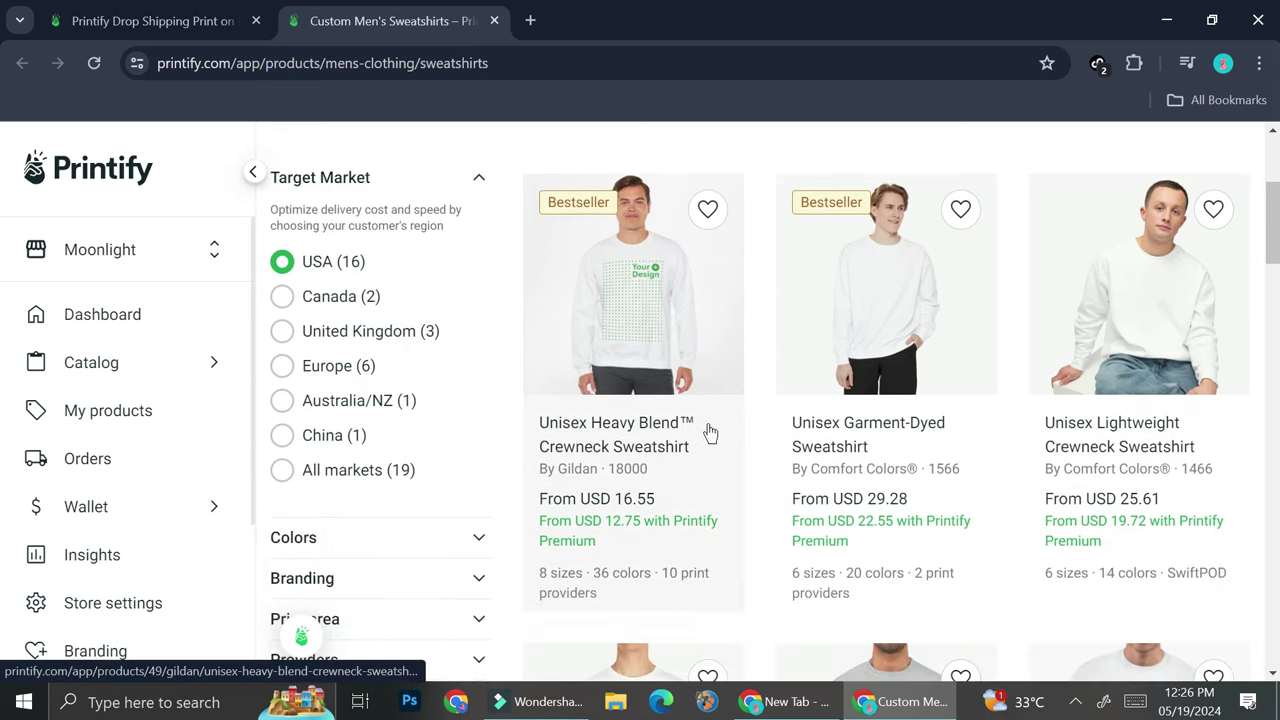
click(585, 299)
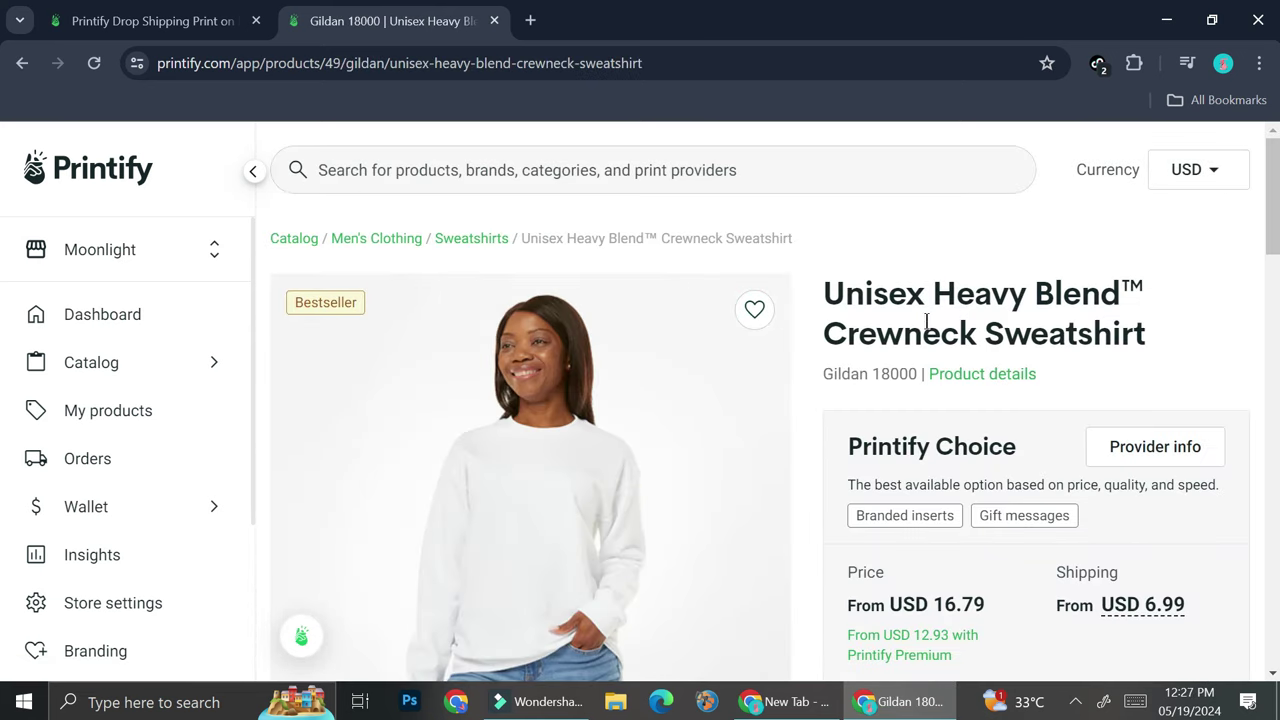
scroll(926, 330, down, 3)
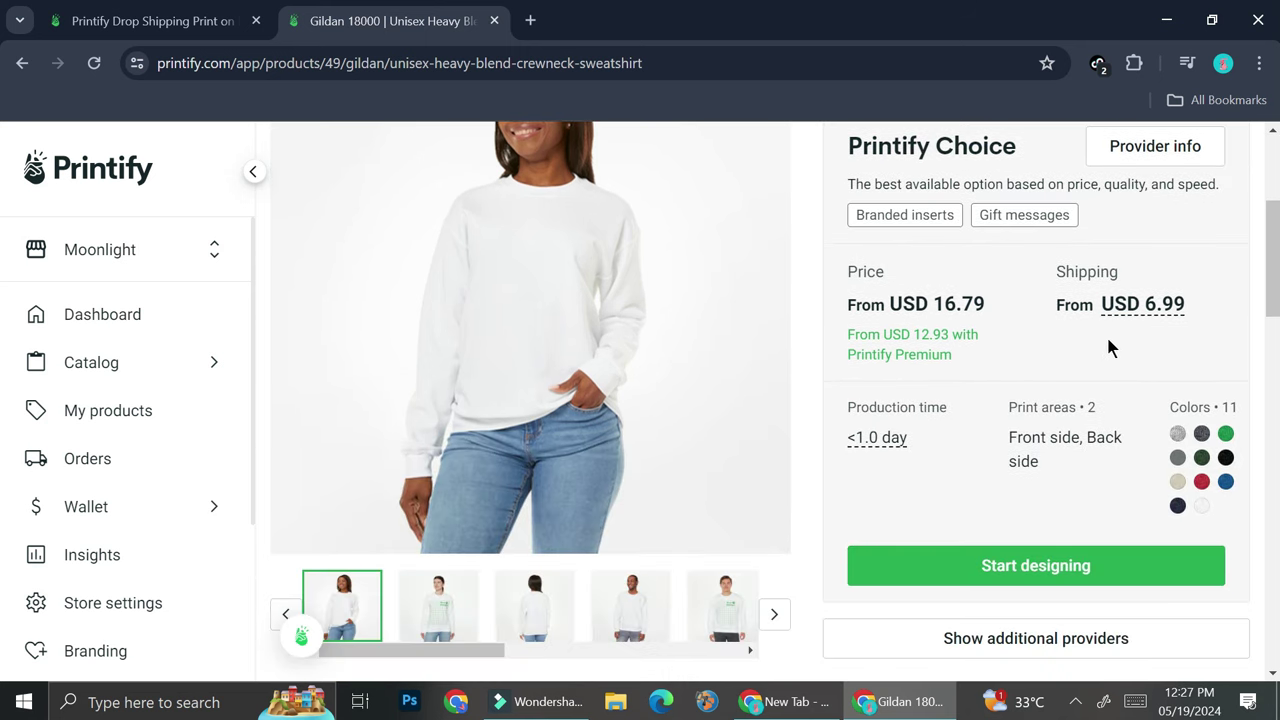
scroll(1013, 413, down, 4)
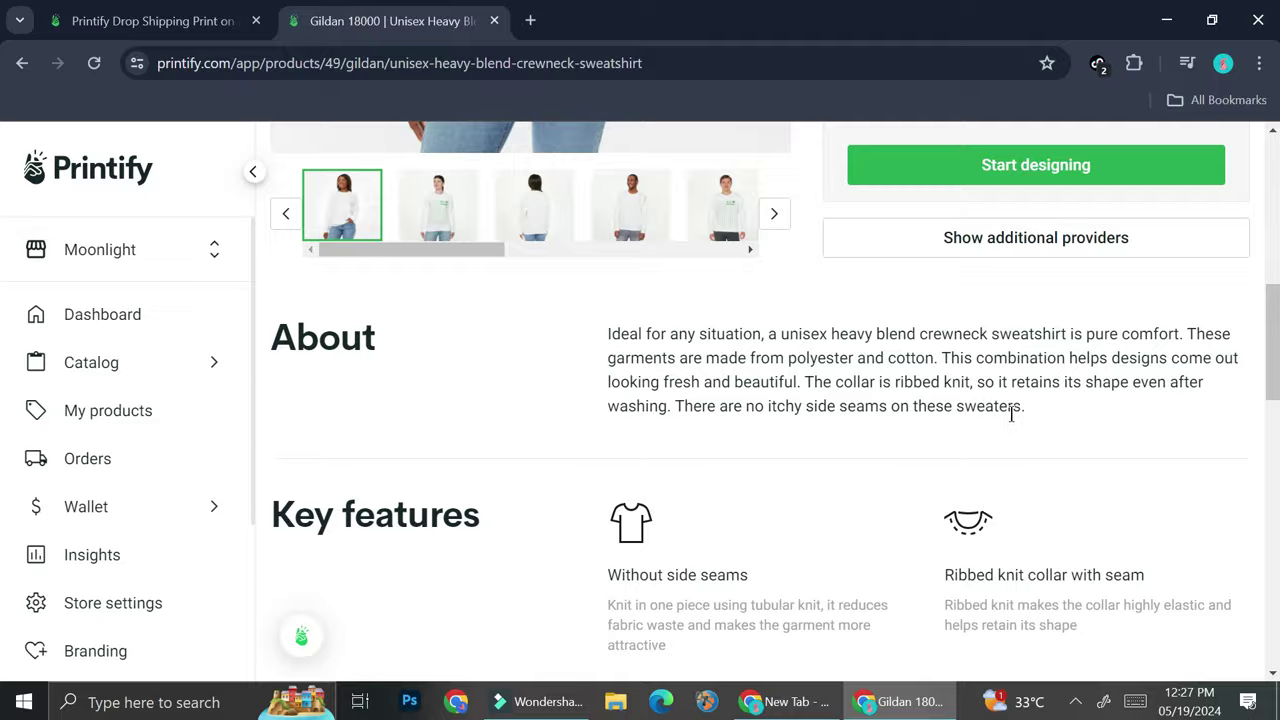
scroll(1010, 410, down, 6)
scroll(1008, 408, down, 5)
scroll(1005, 415, up, 15)
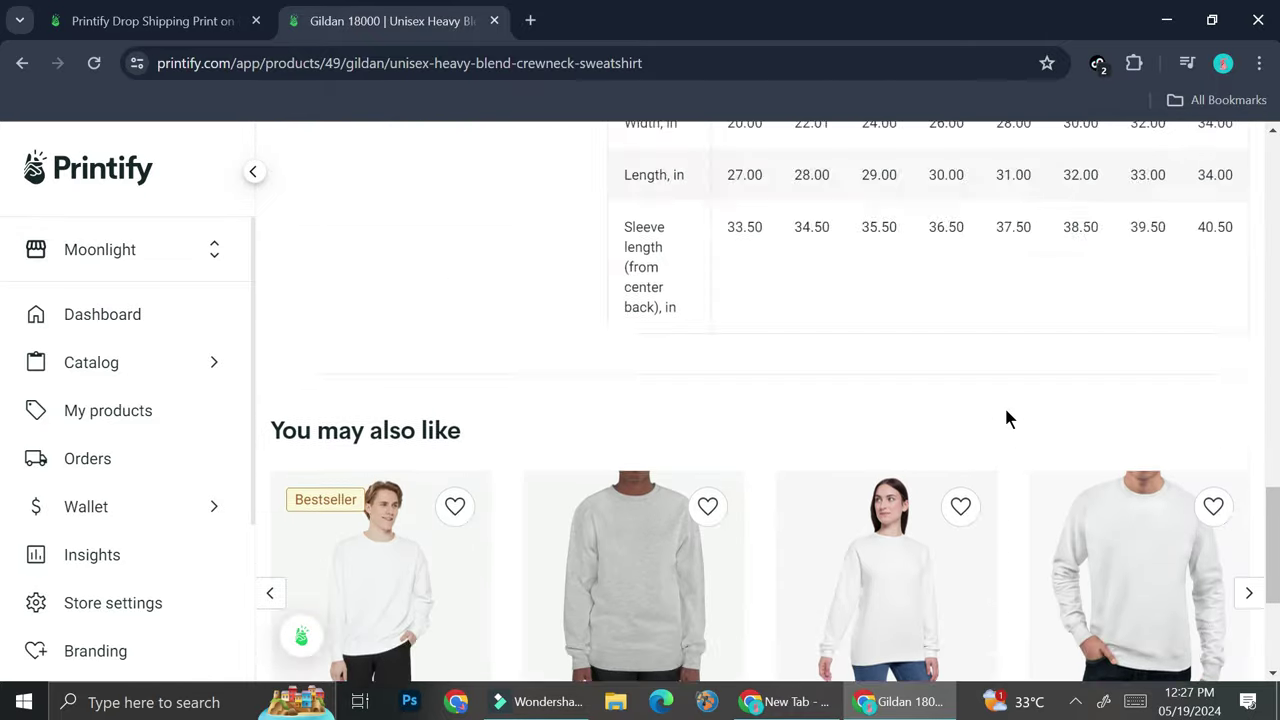
scroll(1006, 412, up, 1)
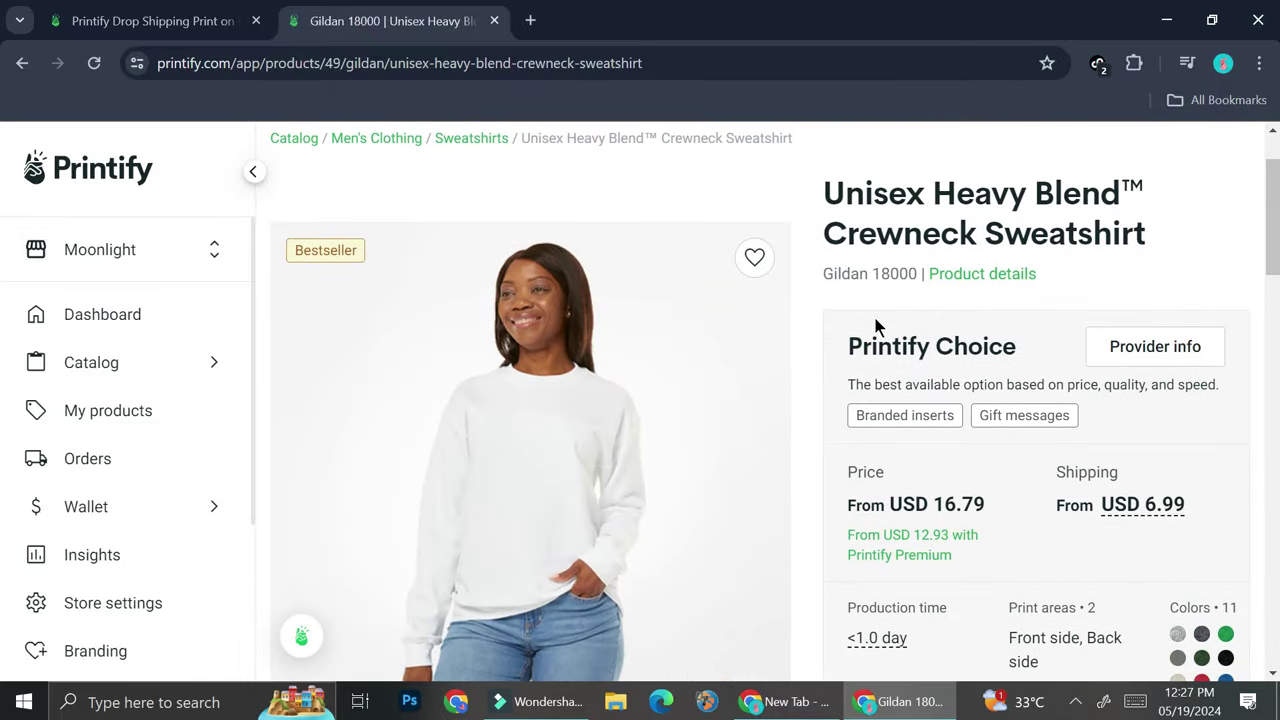
click(1165, 366)
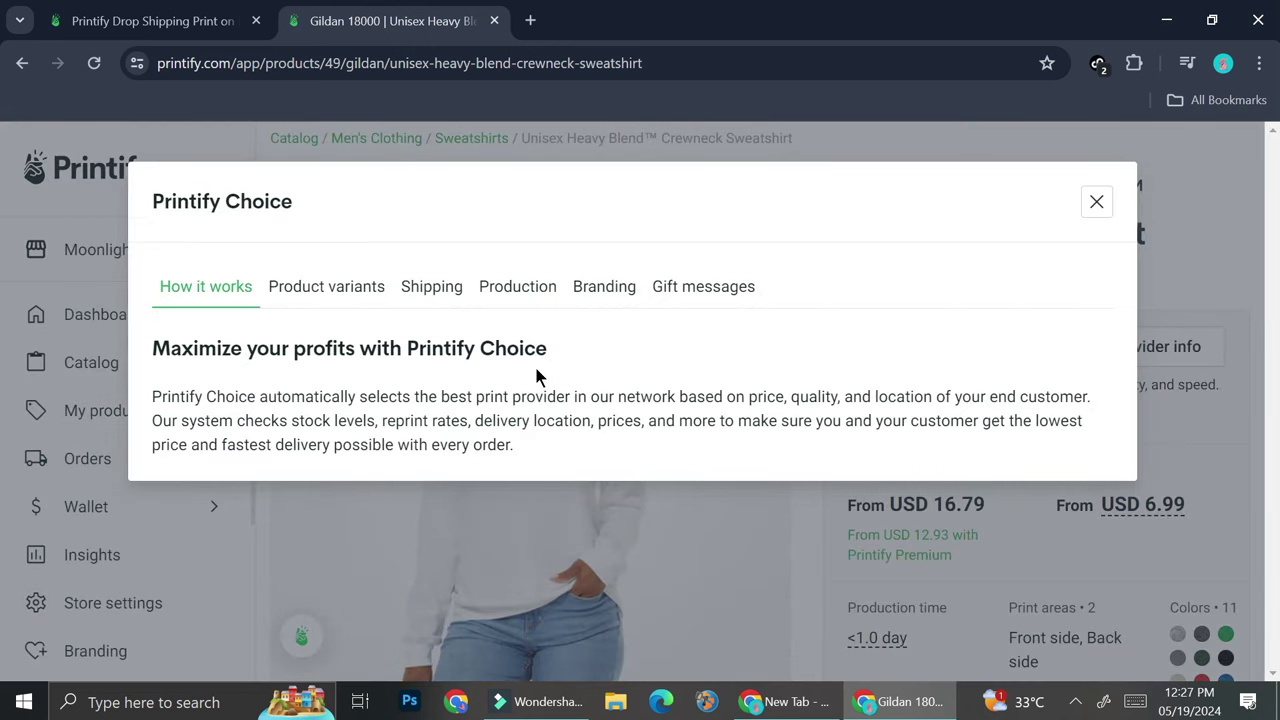
click(1097, 203)
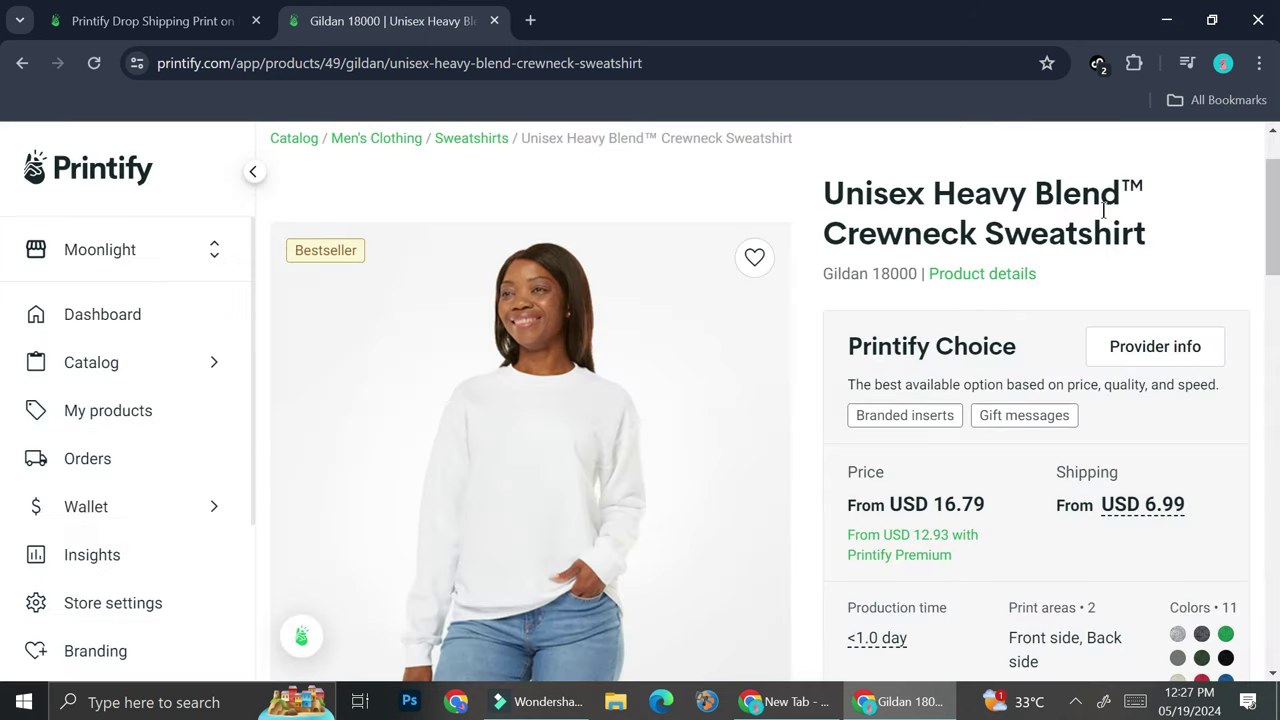
scroll(1070, 502, down, 2)
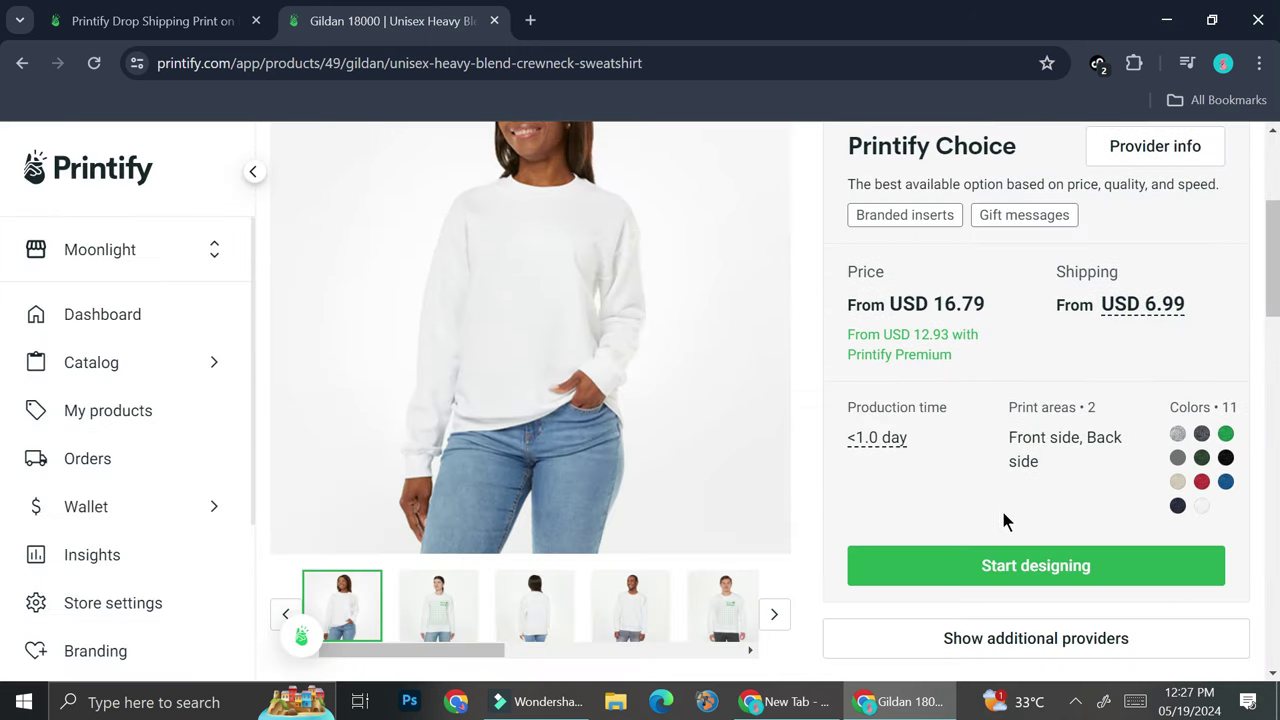
scroll(1010, 560, down, 1)
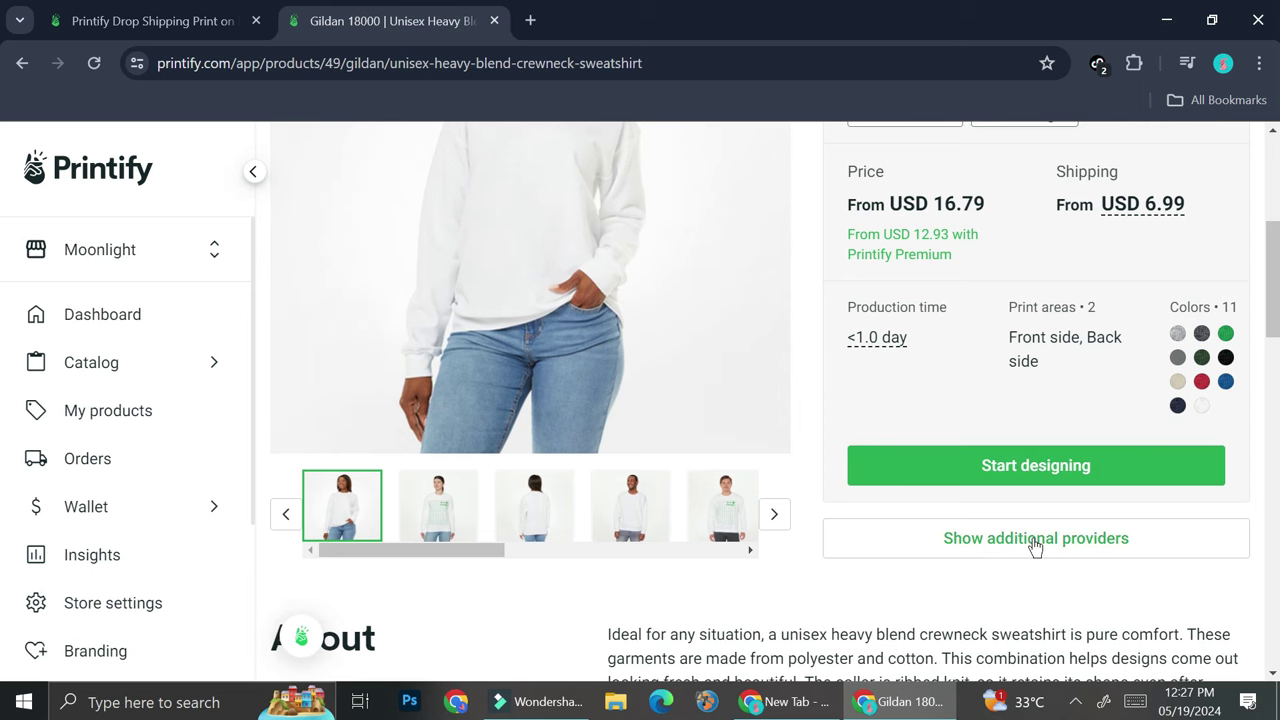
Show additional print providers and compare their prices, shipping and production times
click(1035, 543)
scroll(1004, 540, down, 3)
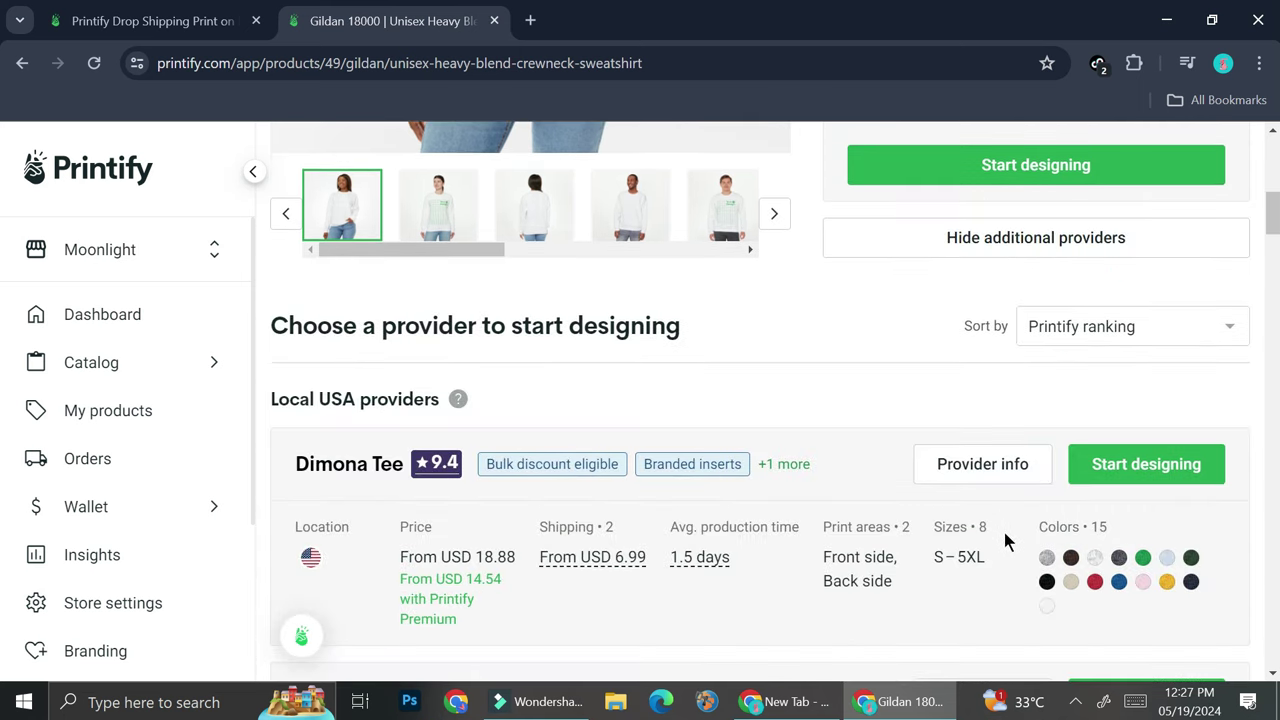
scroll(1000, 535, down, 4)
scroll(879, 455, down, 8)
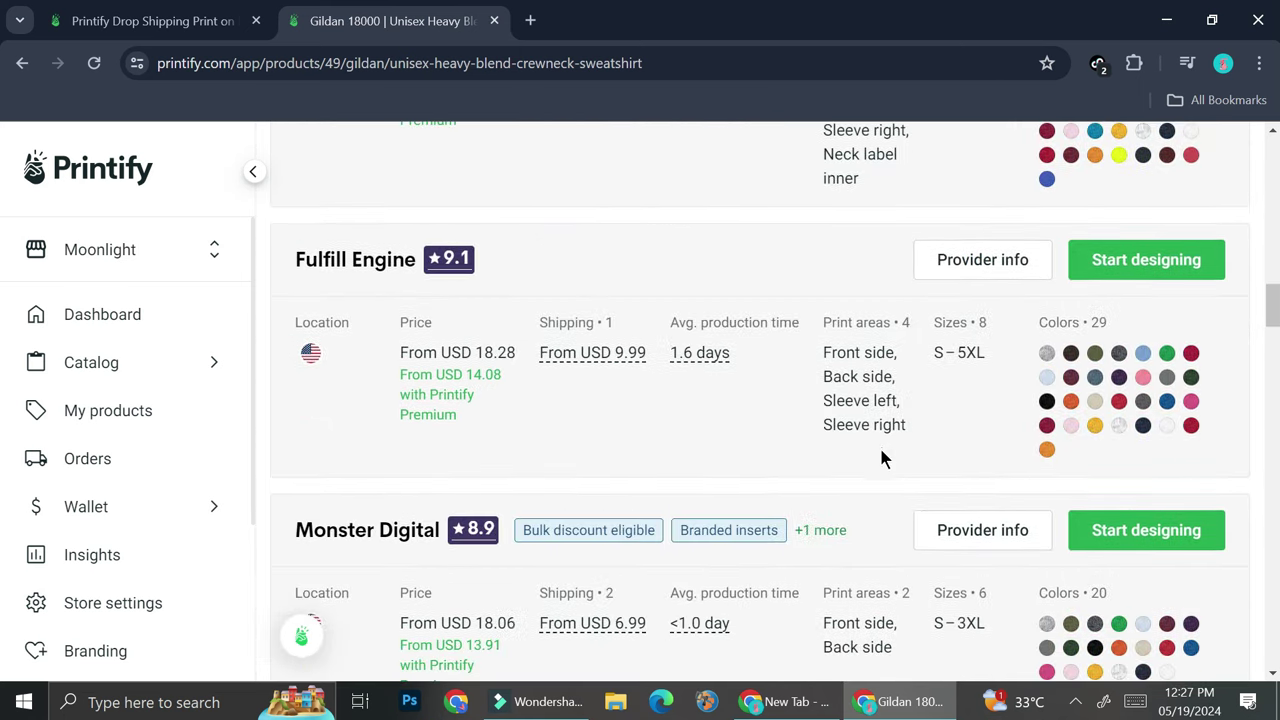
scroll(880, 450, down, 9)
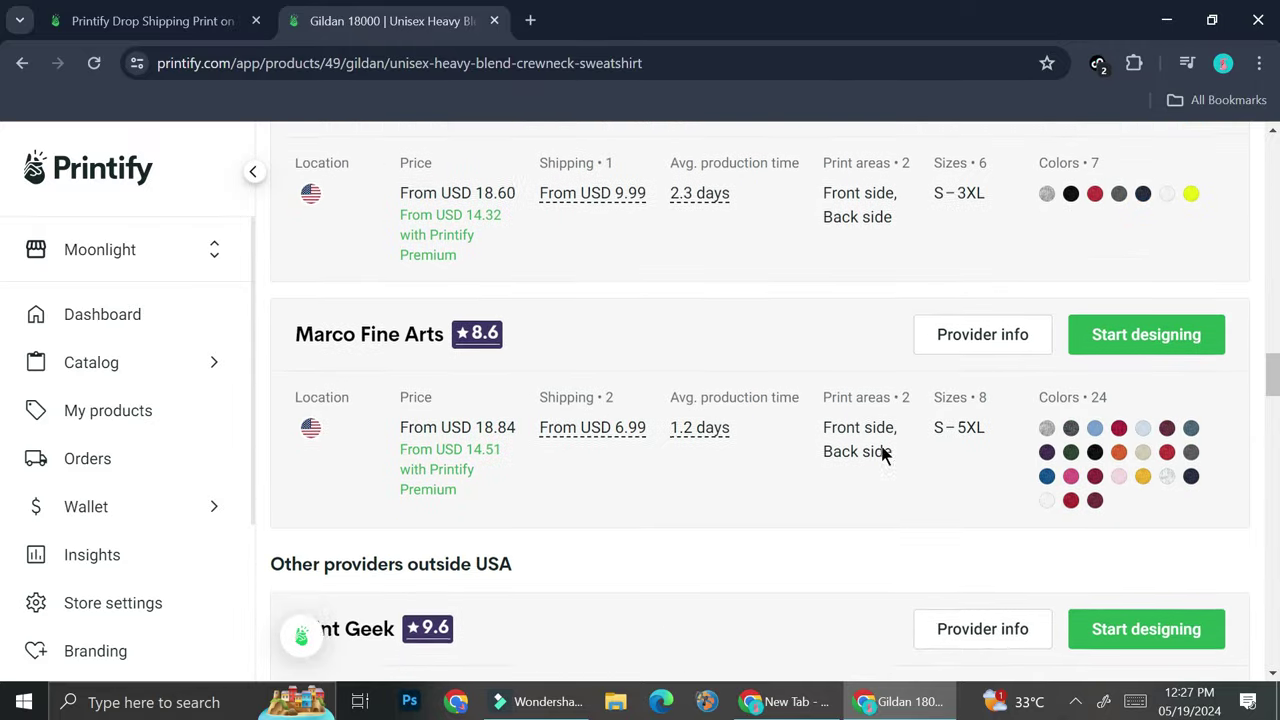
scroll(882, 451, down, 2)
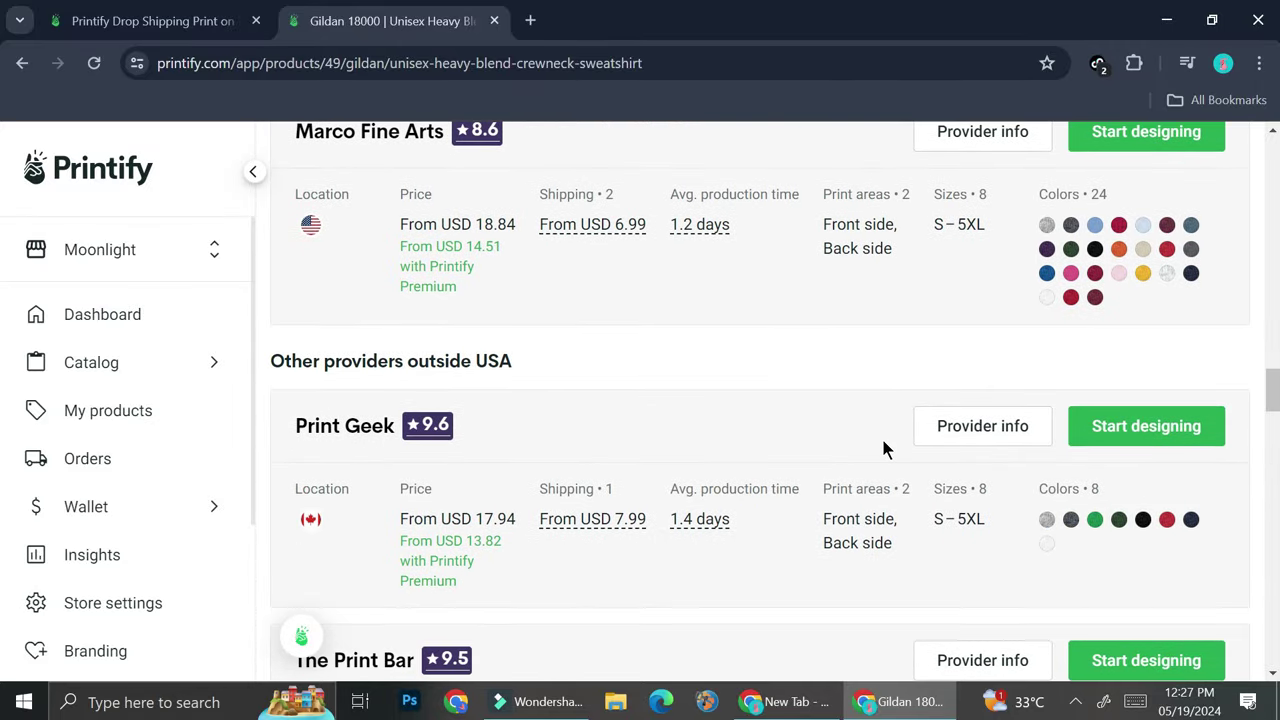
scroll(883, 450, down, 3)
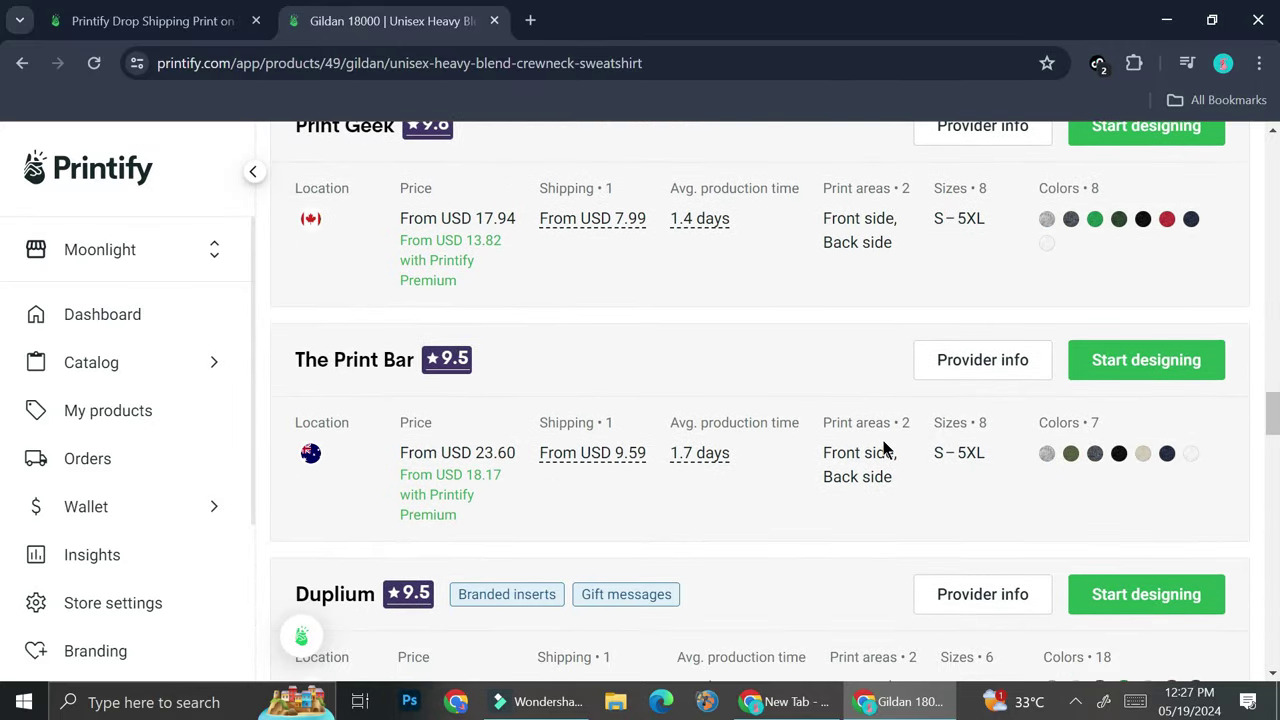
scroll(882, 445, down, 2)
scroll(881, 437, up, 12)
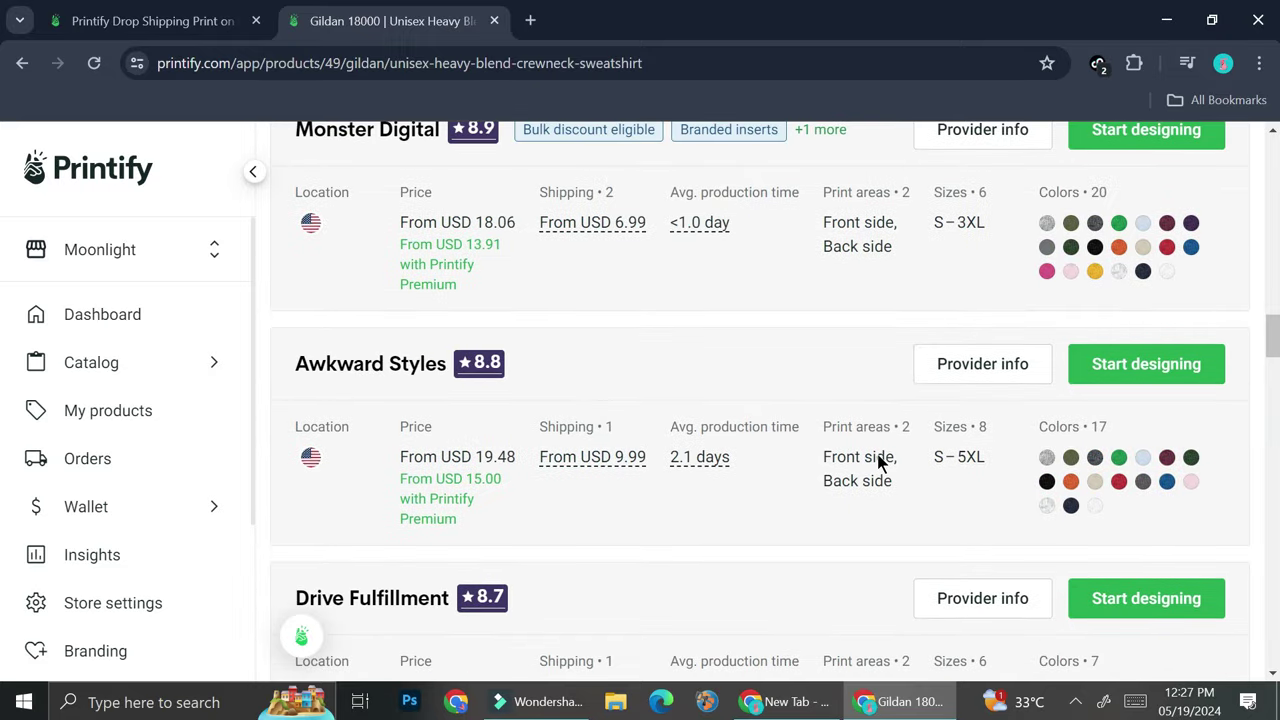
scroll(878, 455, up, 7)
scroll(449, 331, up, 4)
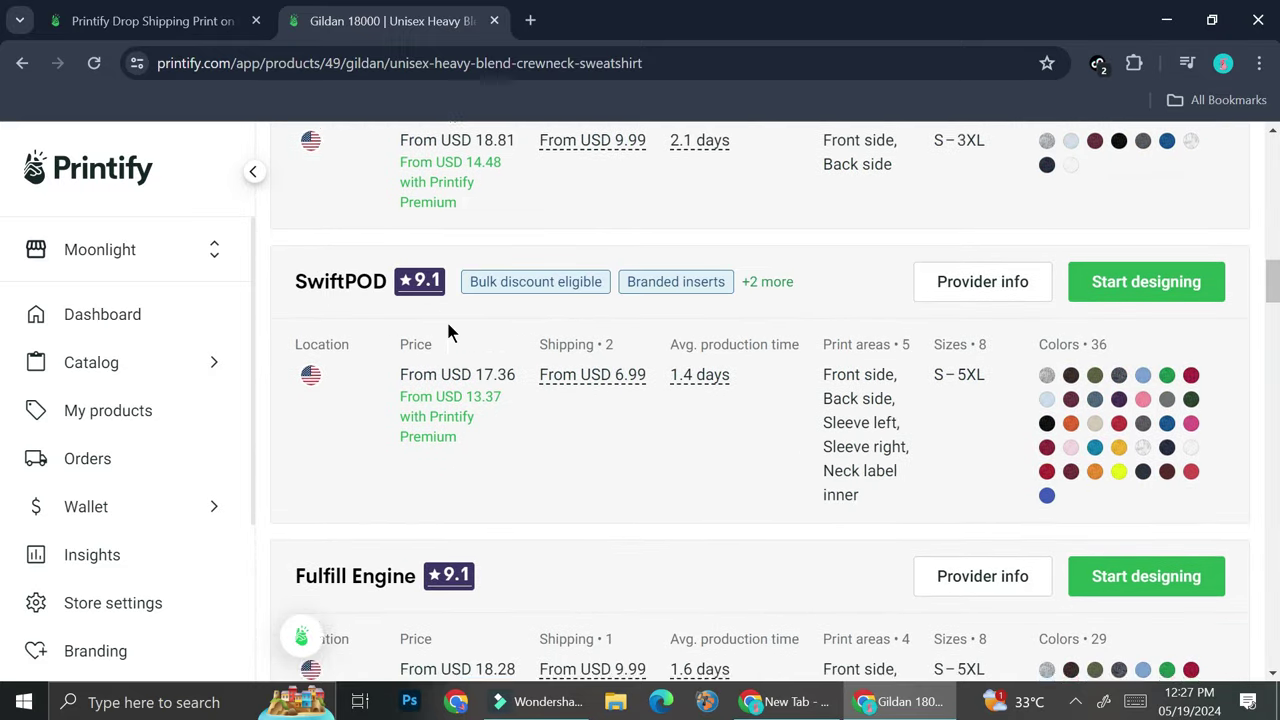
scroll(701, 346, up, 1)
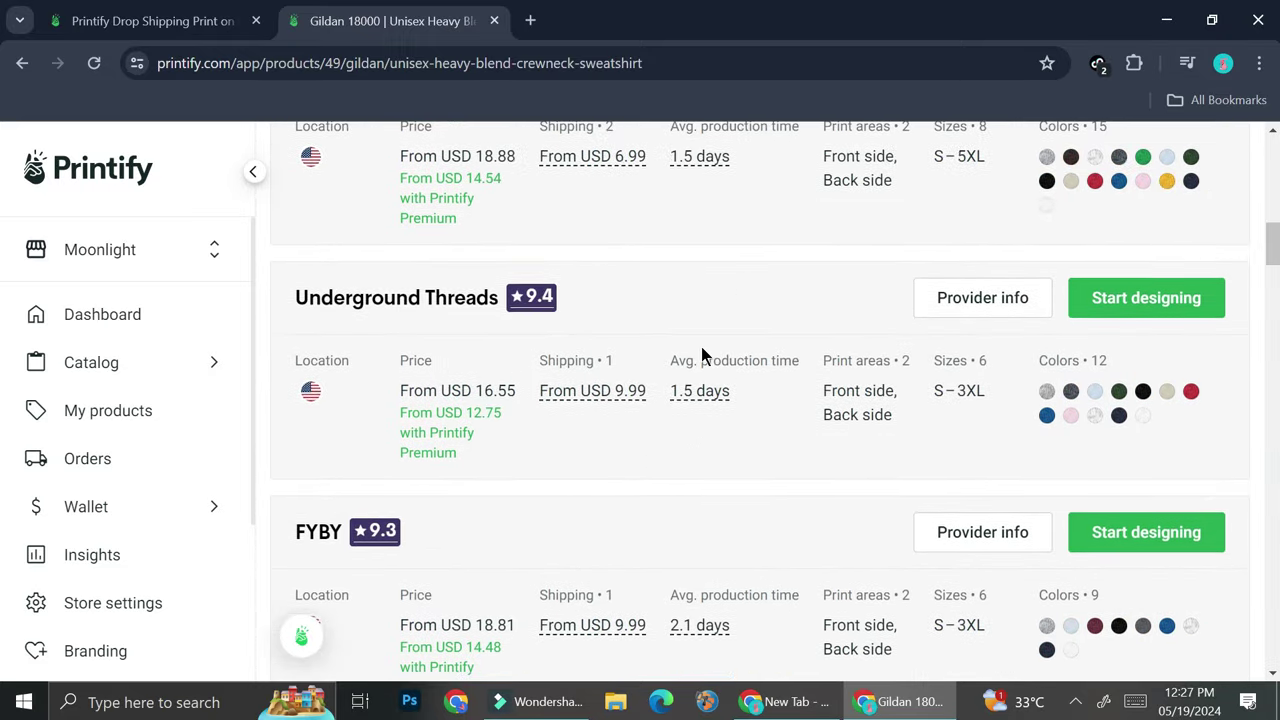
scroll(770, 393, up, 1)
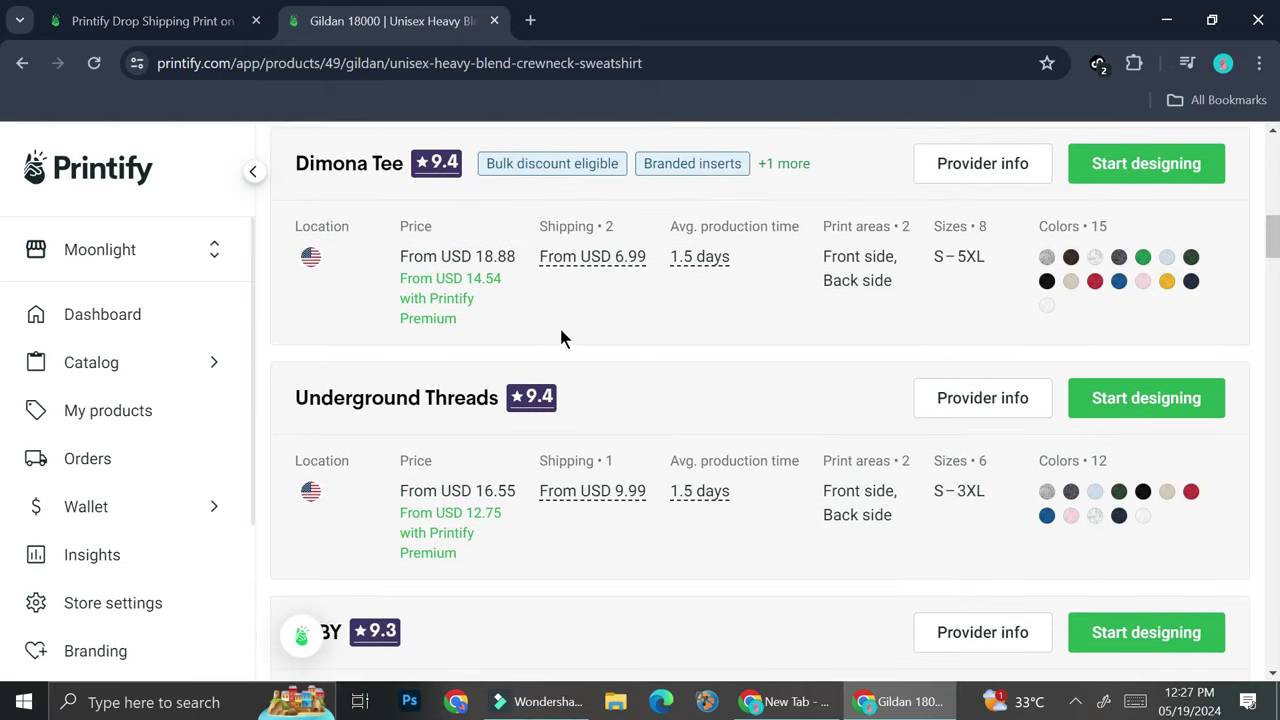
scroll(560, 338, up, 8)
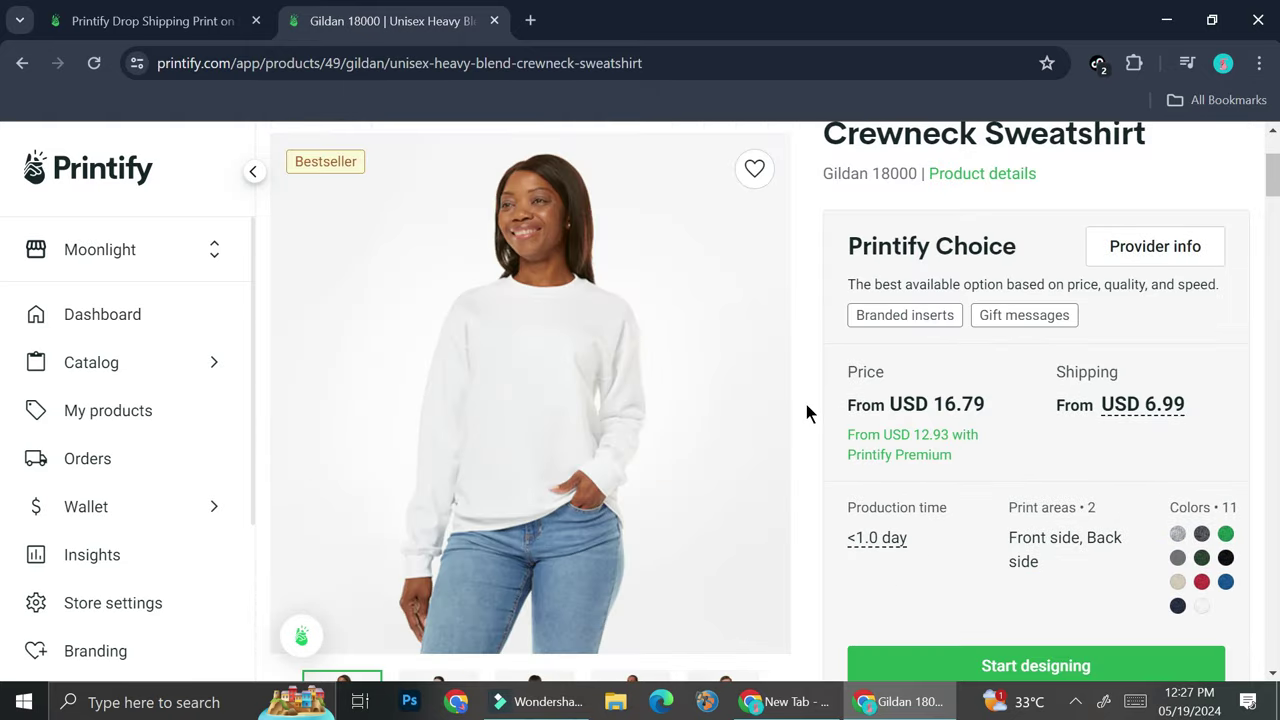
scroll(808, 405, down, 3)
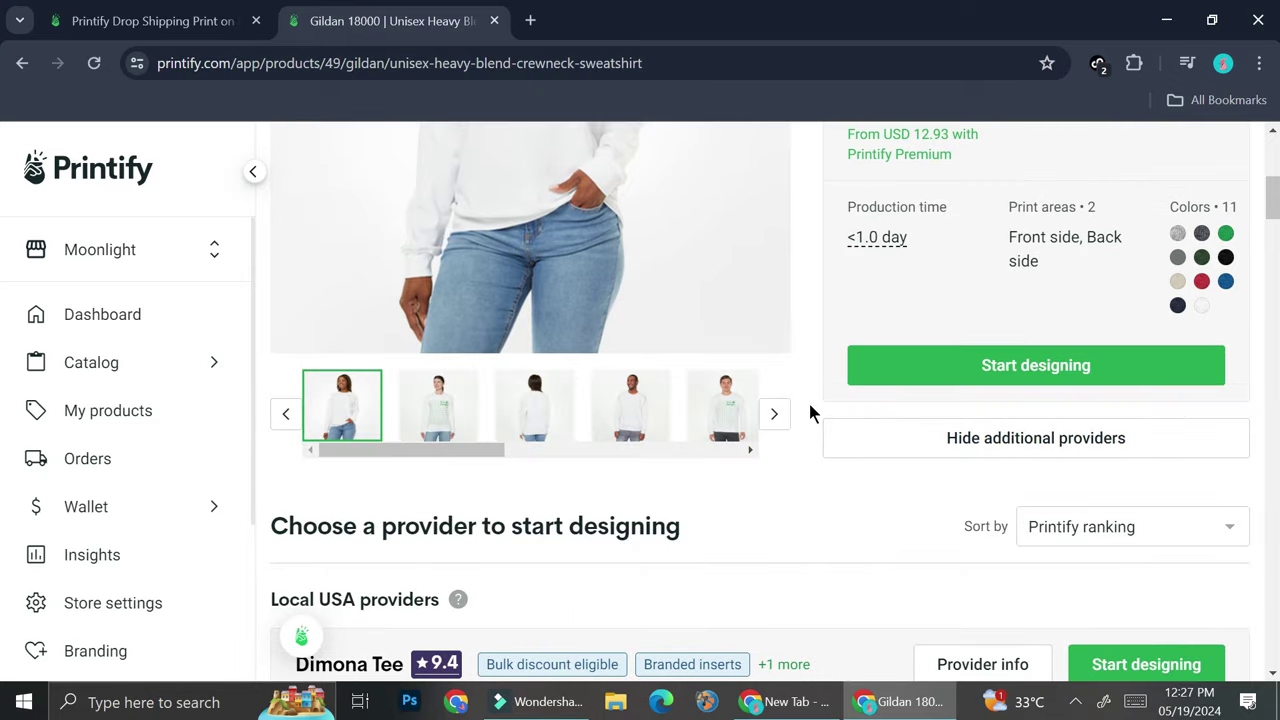
scroll(795, 405, down, 2)
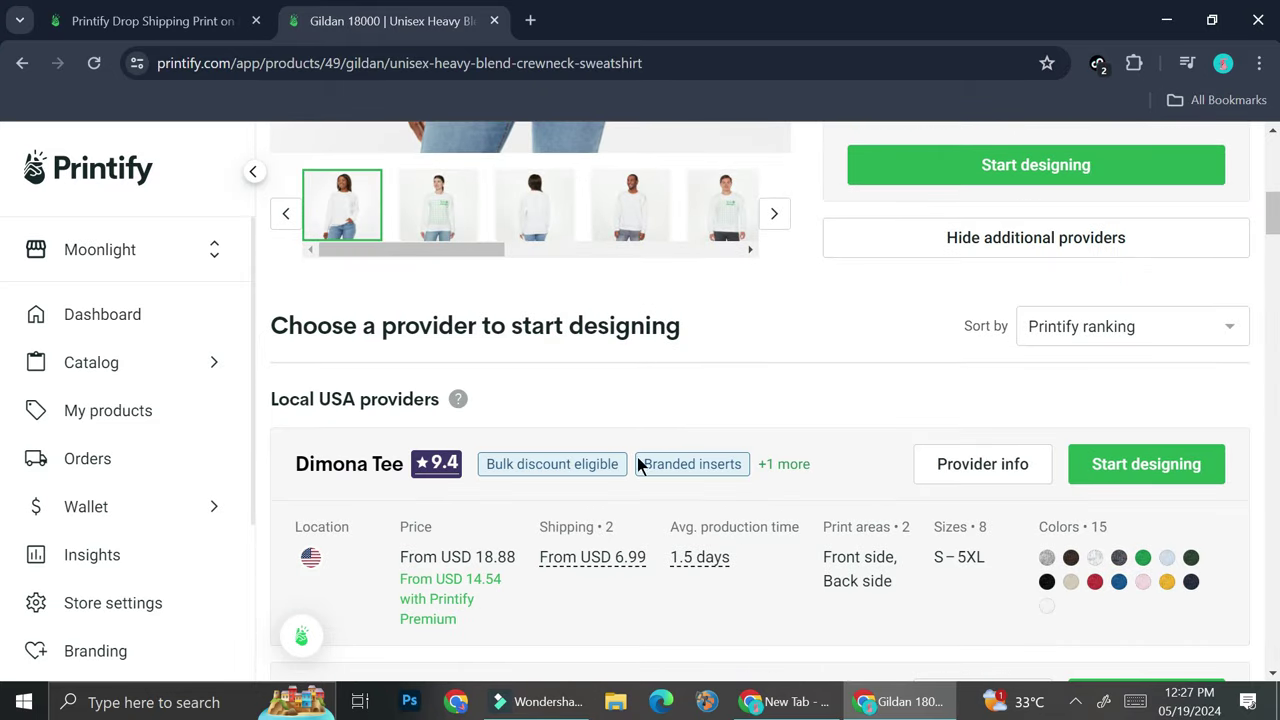
scroll(800, 460, up, 1)
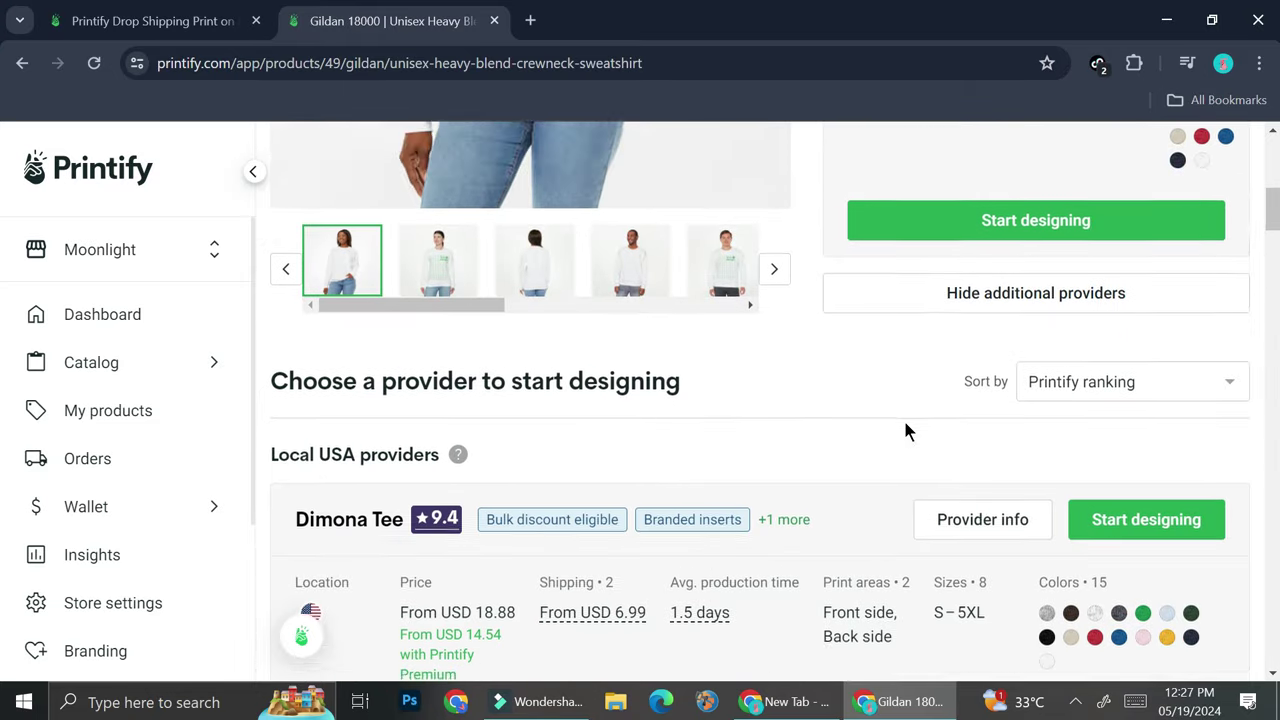
scroll(905, 431, up, 2)
scroll(600, 380, up, 3)
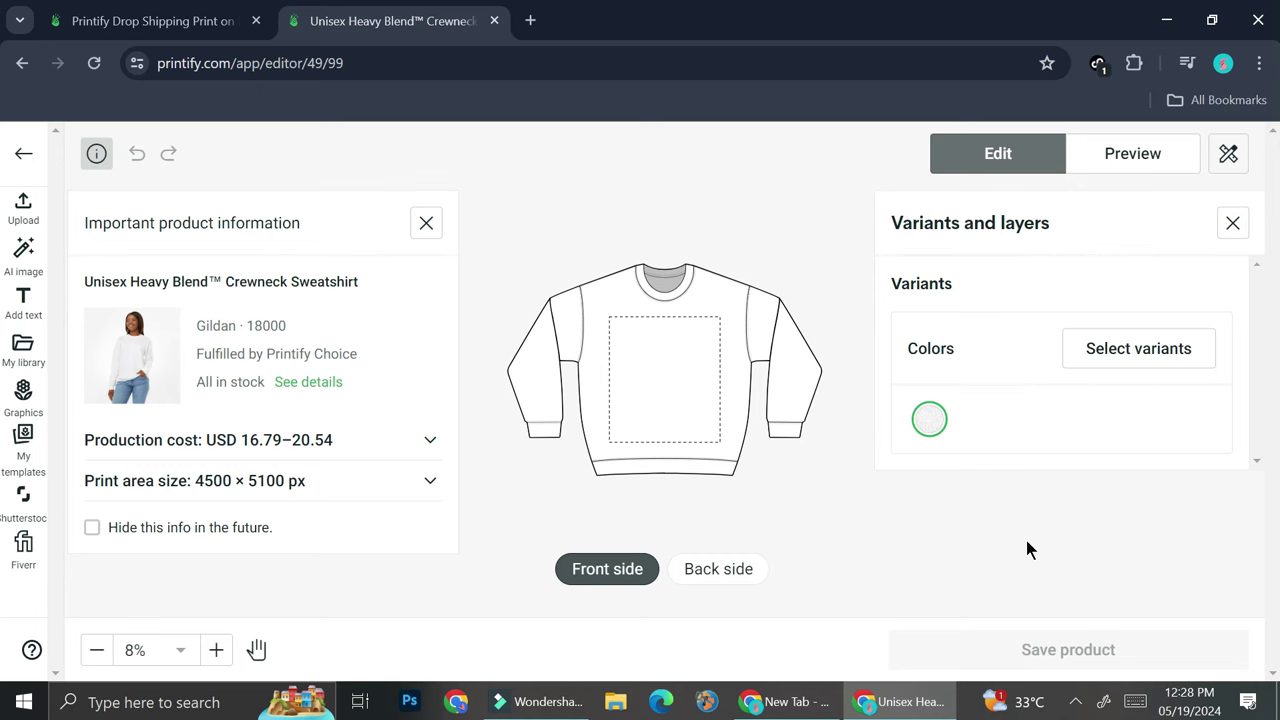
Browse the AI image generator's examples, then close it without generating anything
click(18, 256)
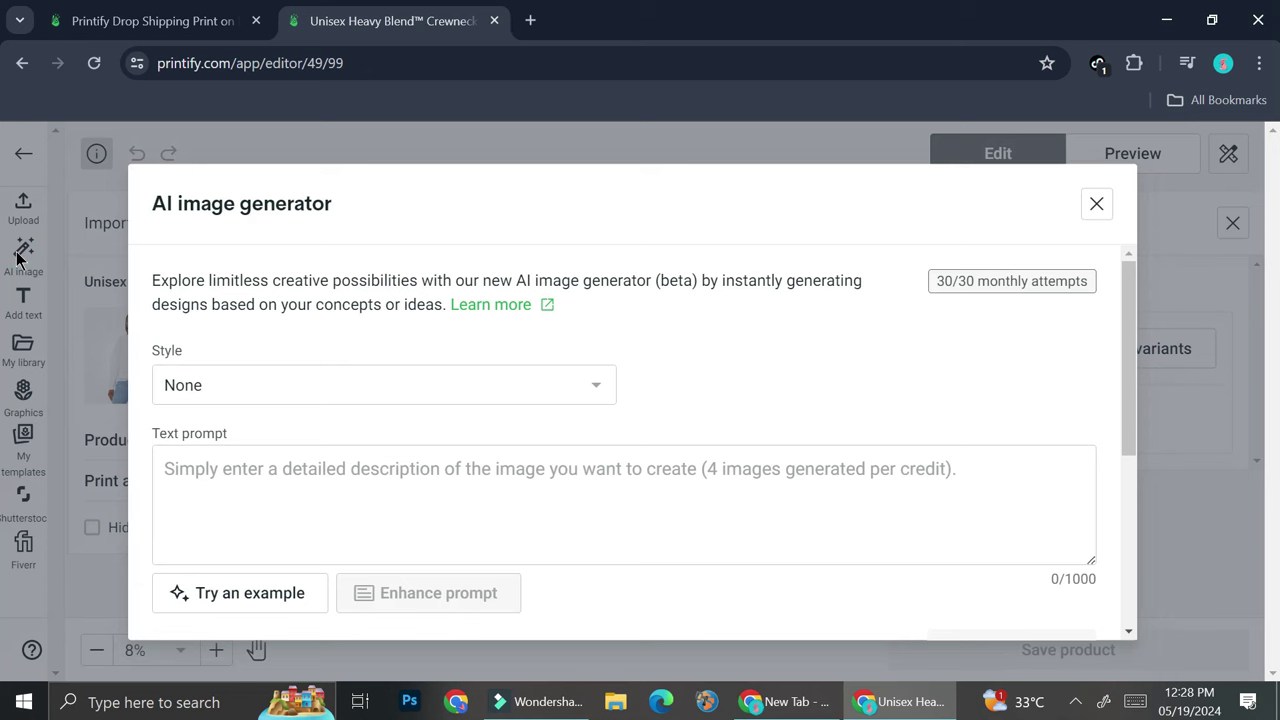
scroll(391, 419, down, 3)
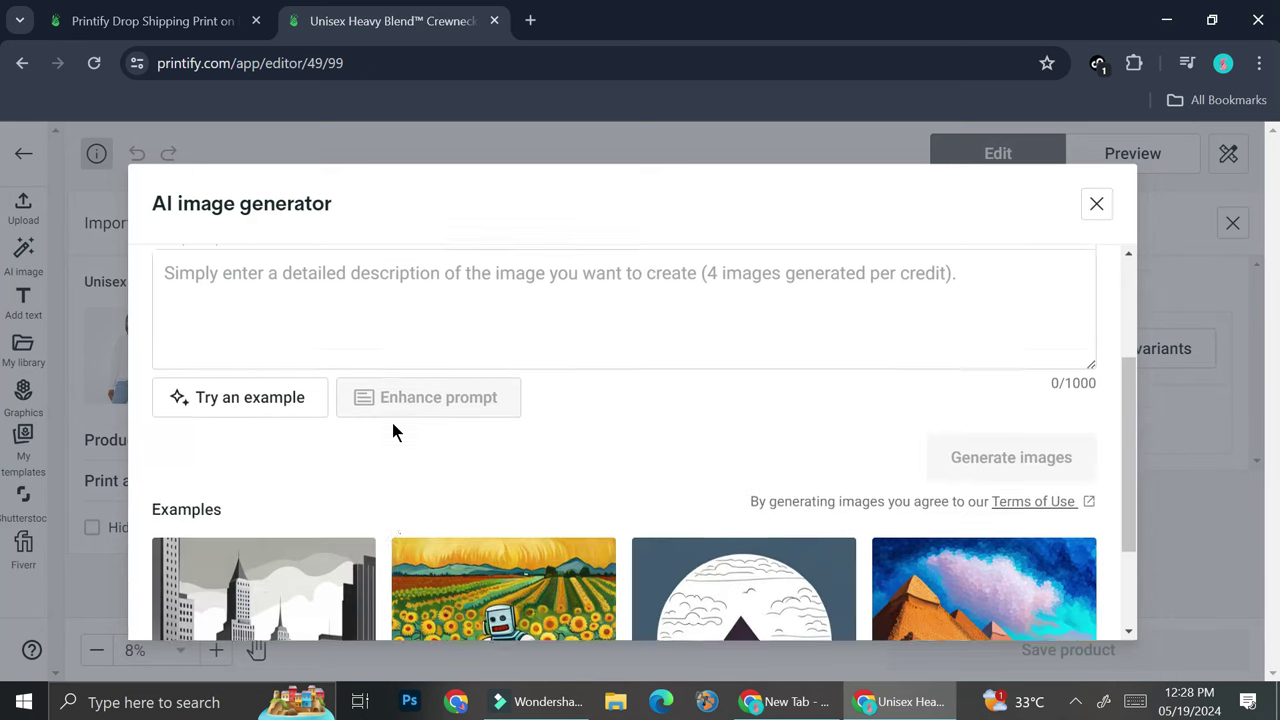
scroll(372, 365, up, 2)
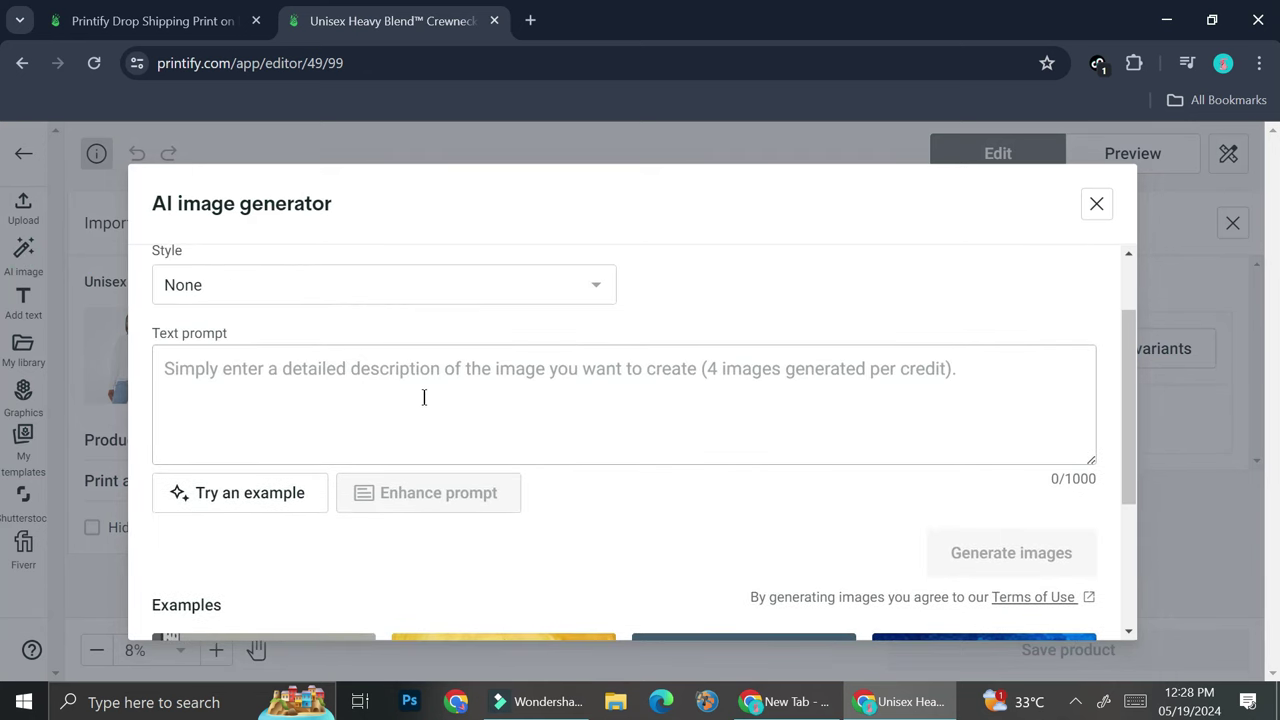
scroll(426, 397, down, 3)
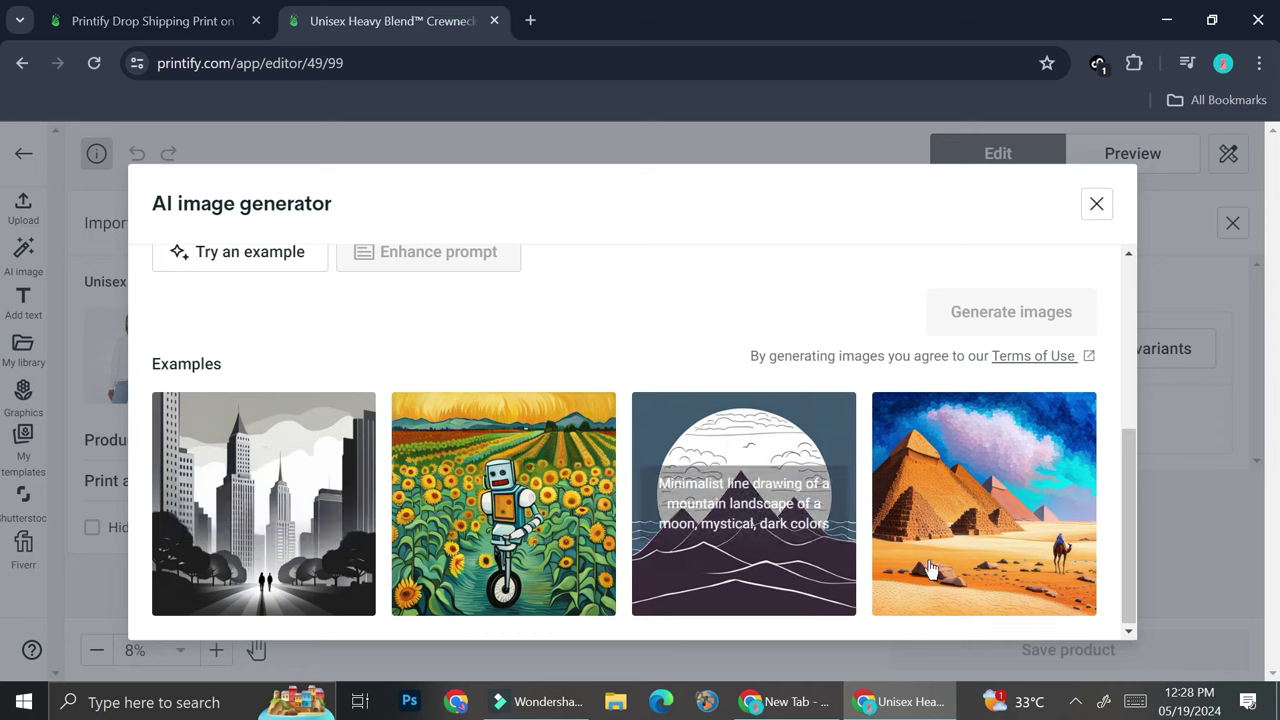
click(1096, 203)
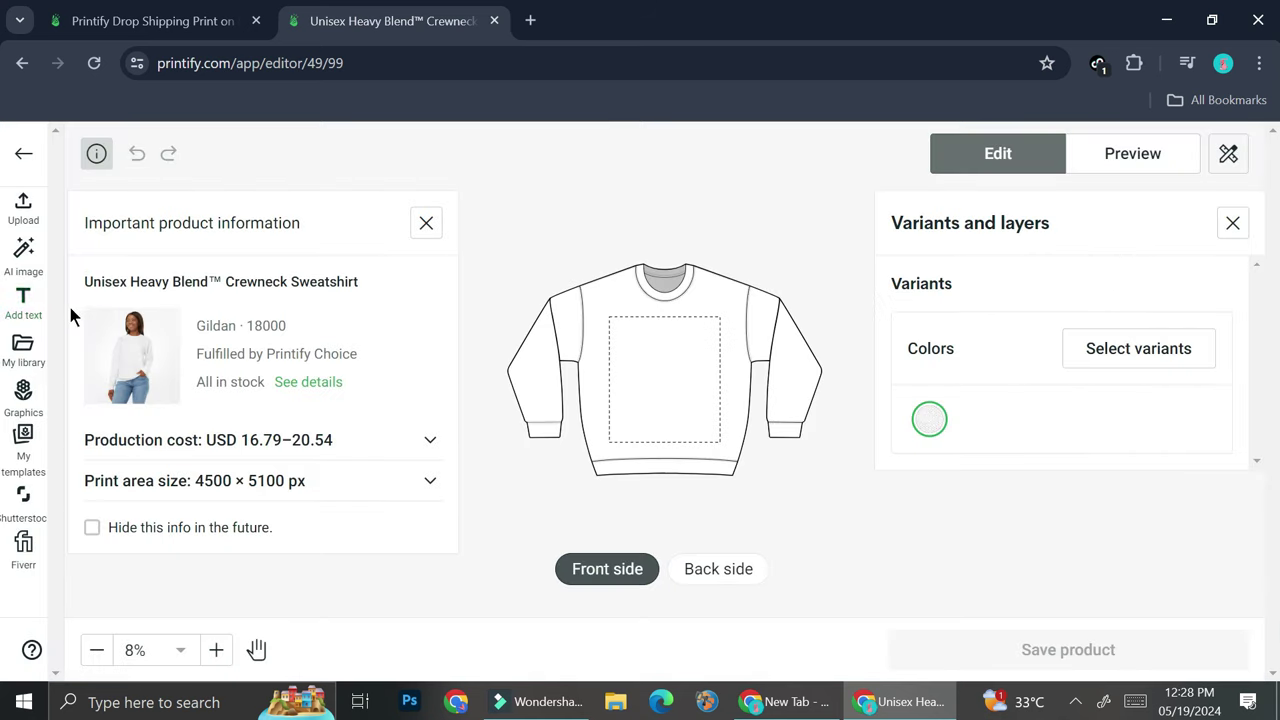
Browse the Graphics library of ready-made elements beside the canvas, then open a new browser tab
click(30, 308)
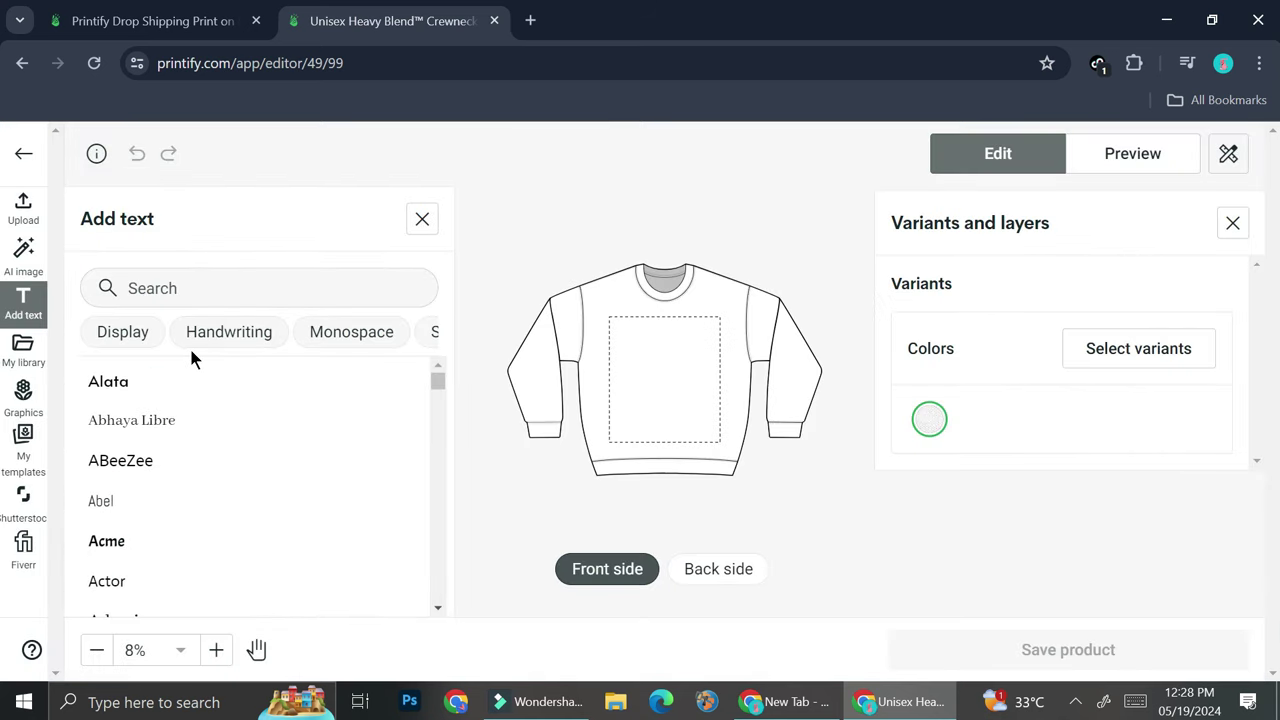
click(23, 391)
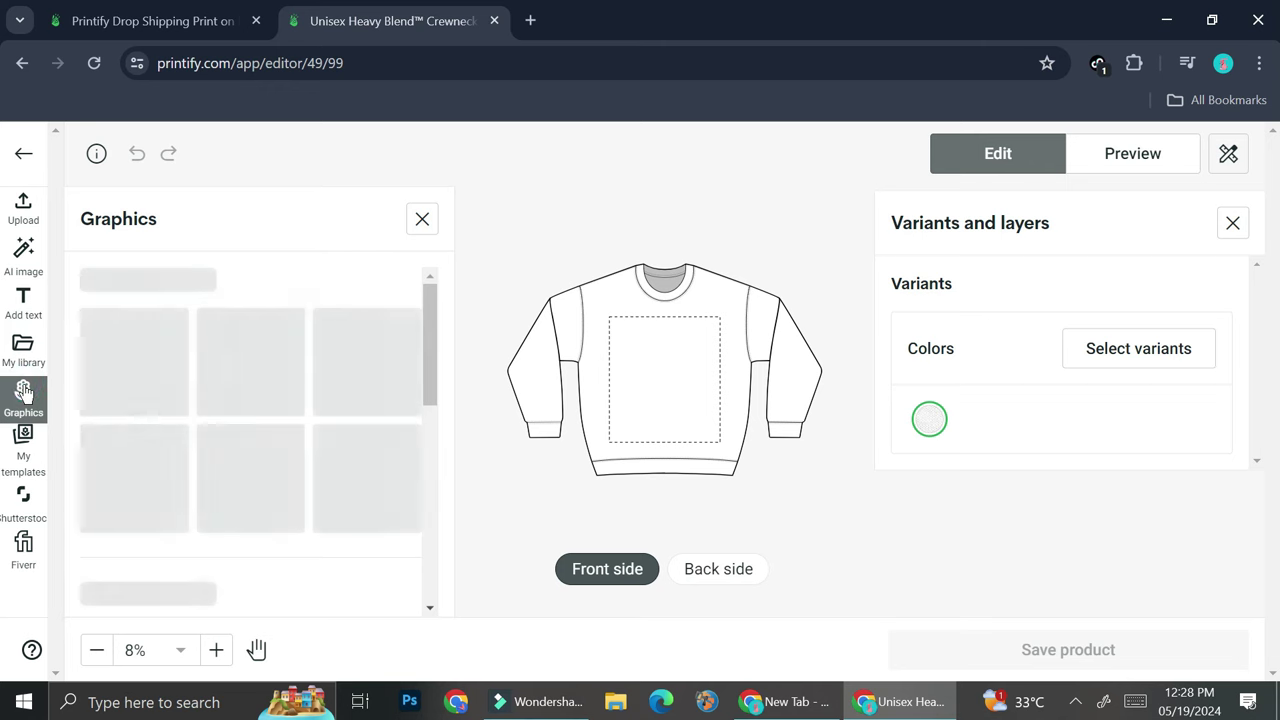
scroll(378, 400, down, 2)
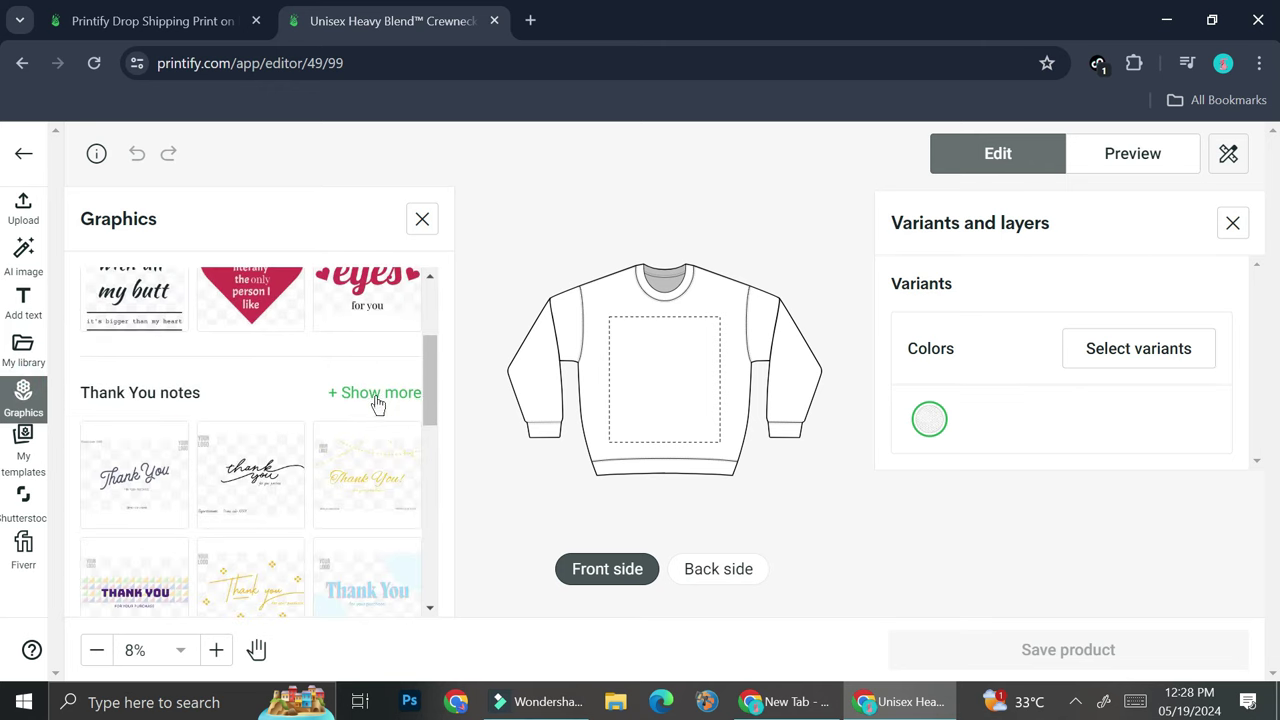
scroll(357, 400, up, 2)
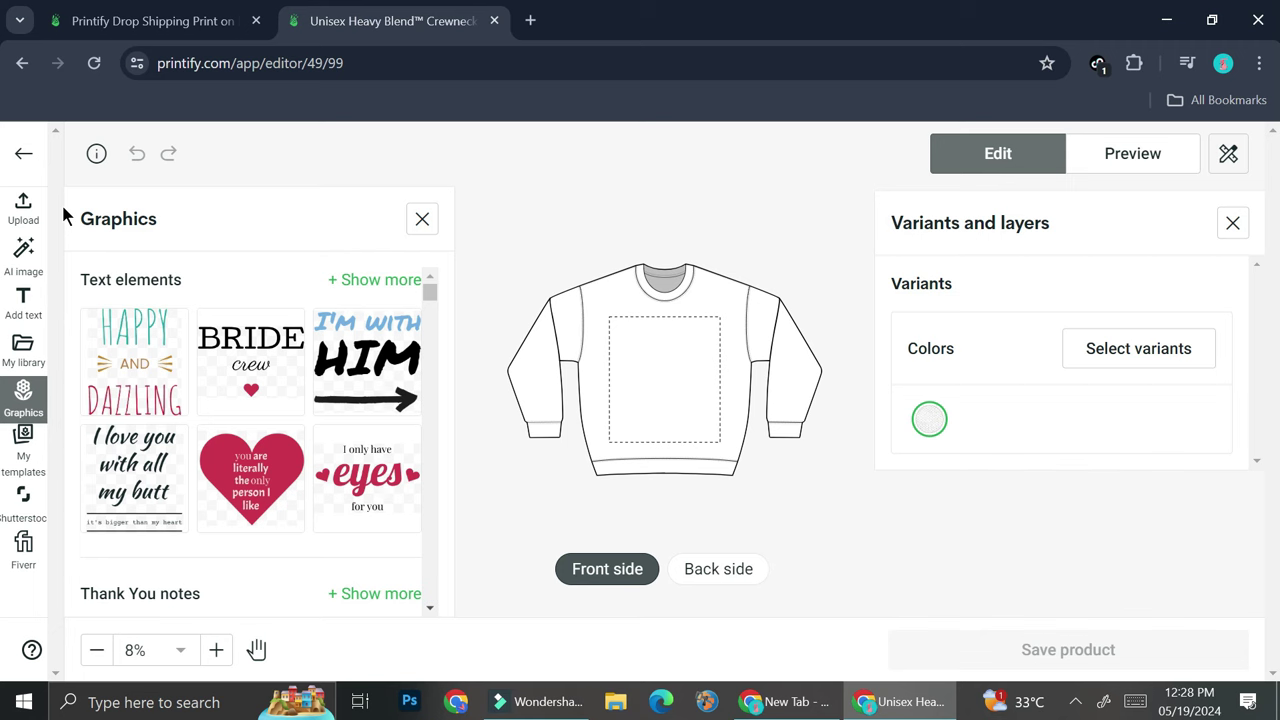
click(530, 21)
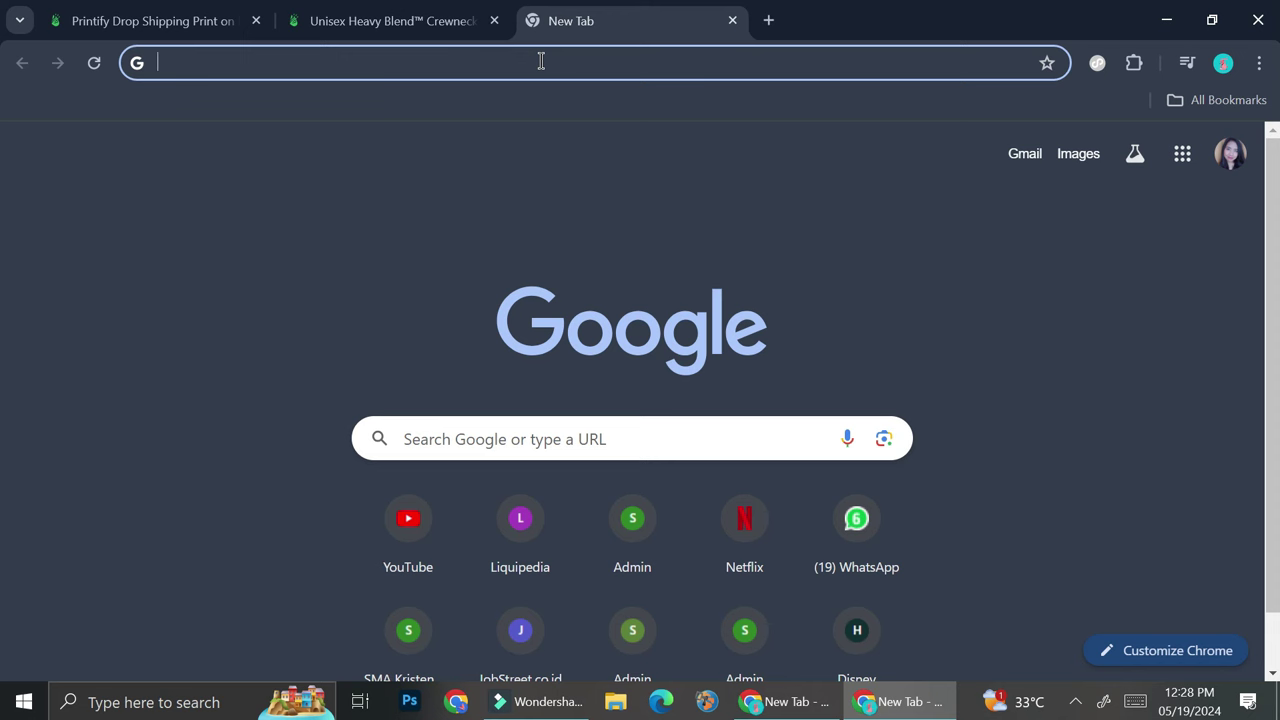
Go to the Canva home page via the 'canv' address search and start a blank T-shirt design
text(canva)
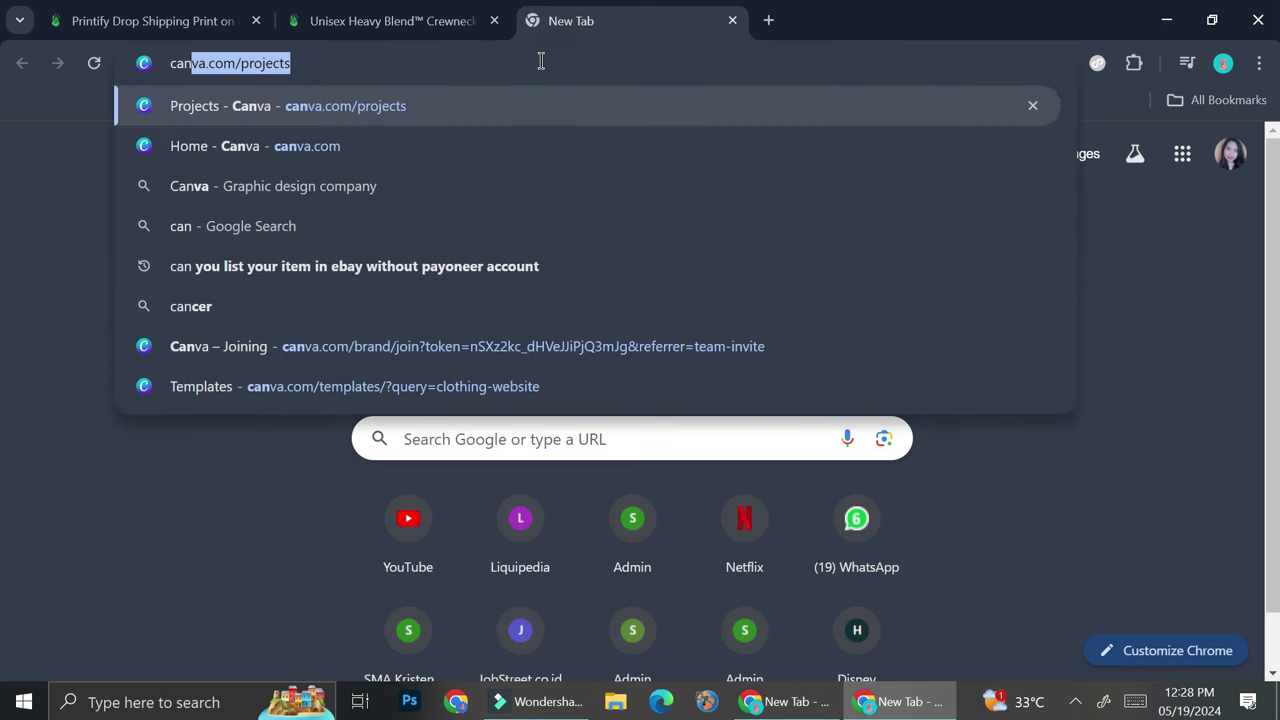
click(486, 150)
click(1107, 230)
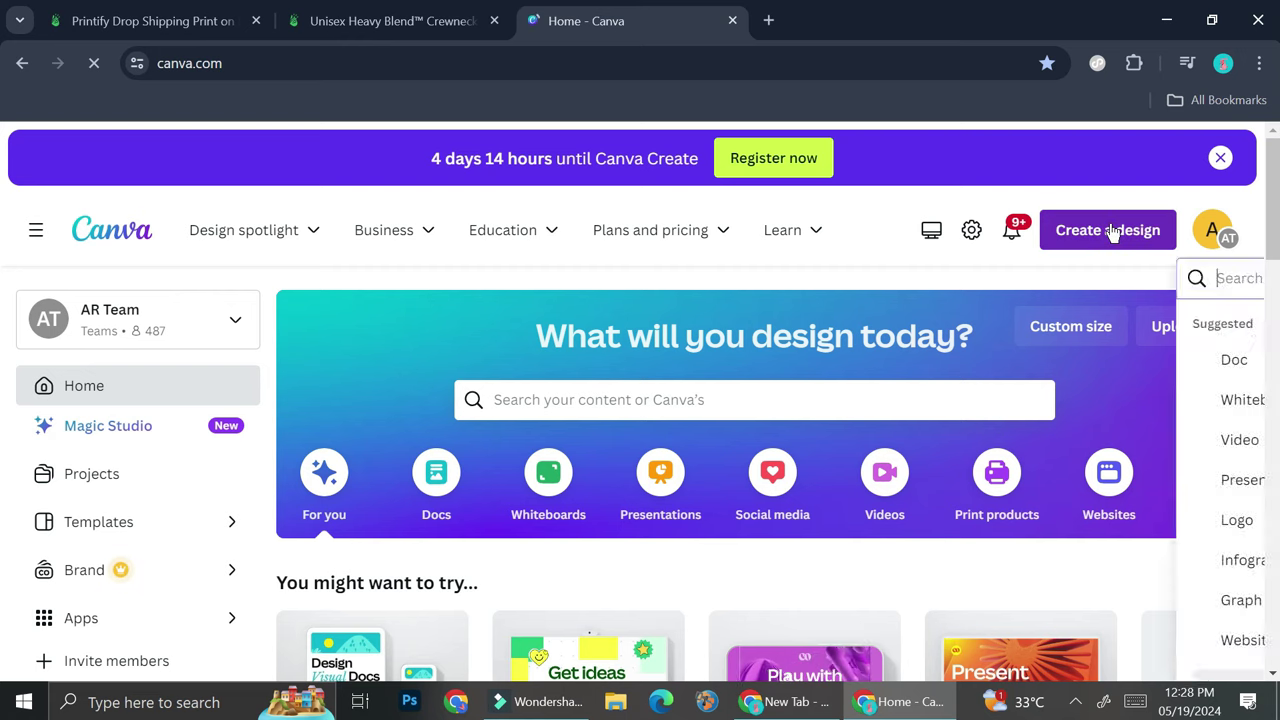
click(895, 232)
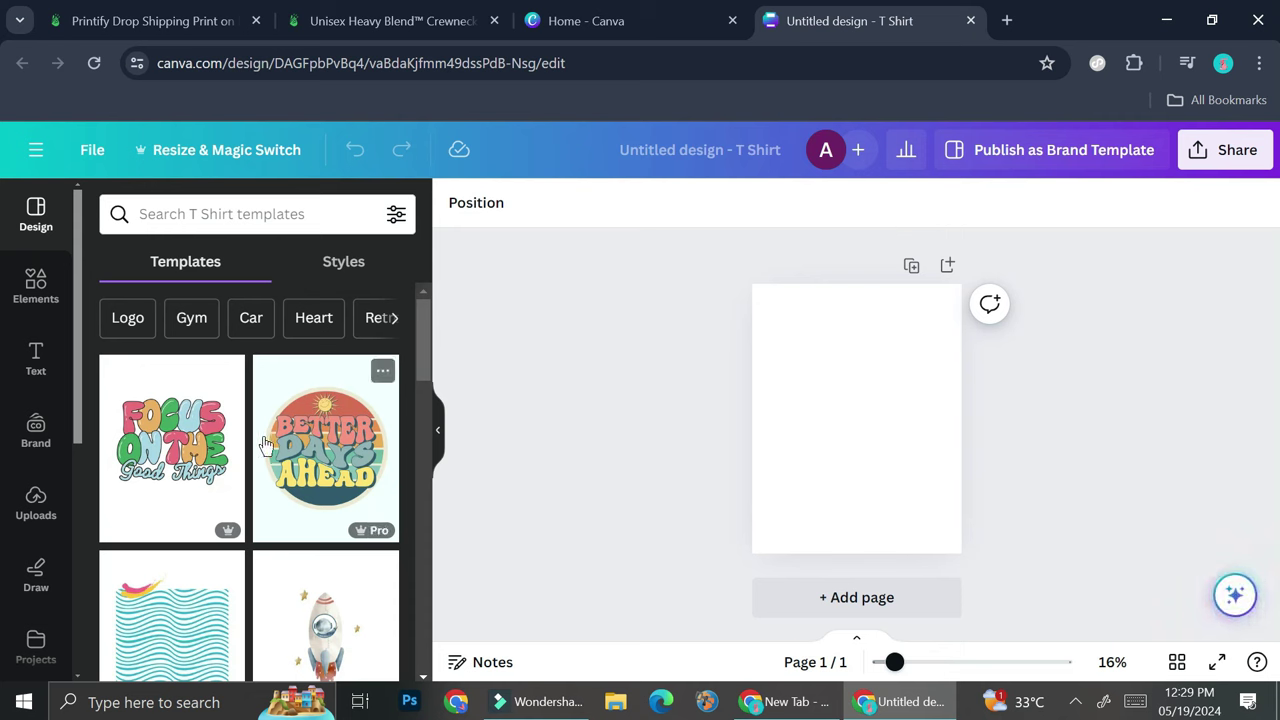
Scroll the T-shirt design and select the 'Elementary my dear Watson' reader illustration
scroll(271, 455, down, 1)
scroll(290, 429, down, 6)
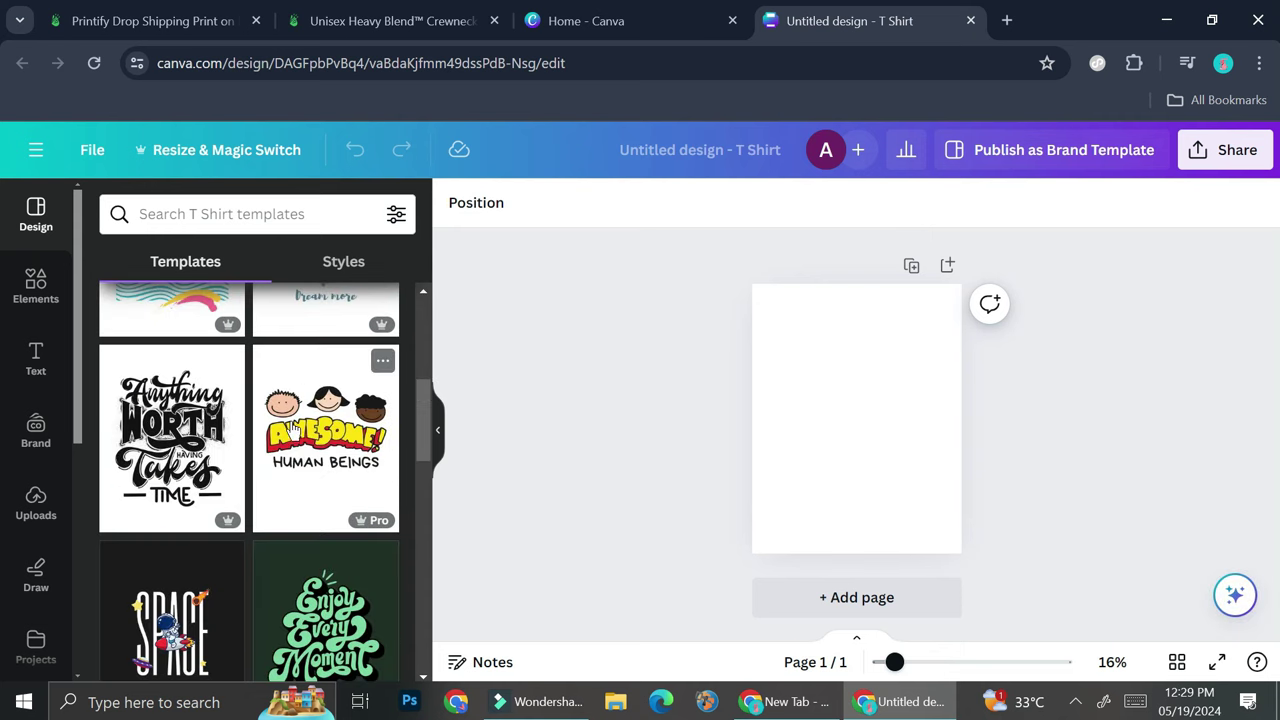
scroll(287, 428, down, 5)
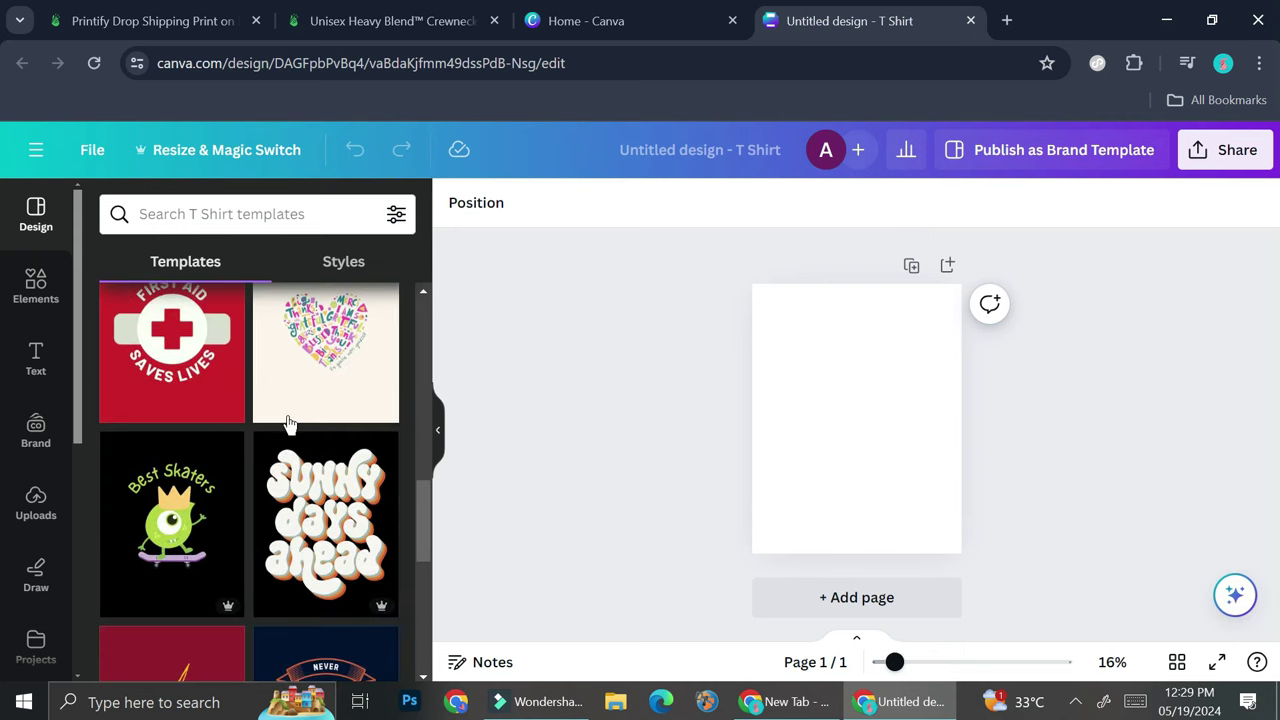
scroll(287, 428, down, 3)
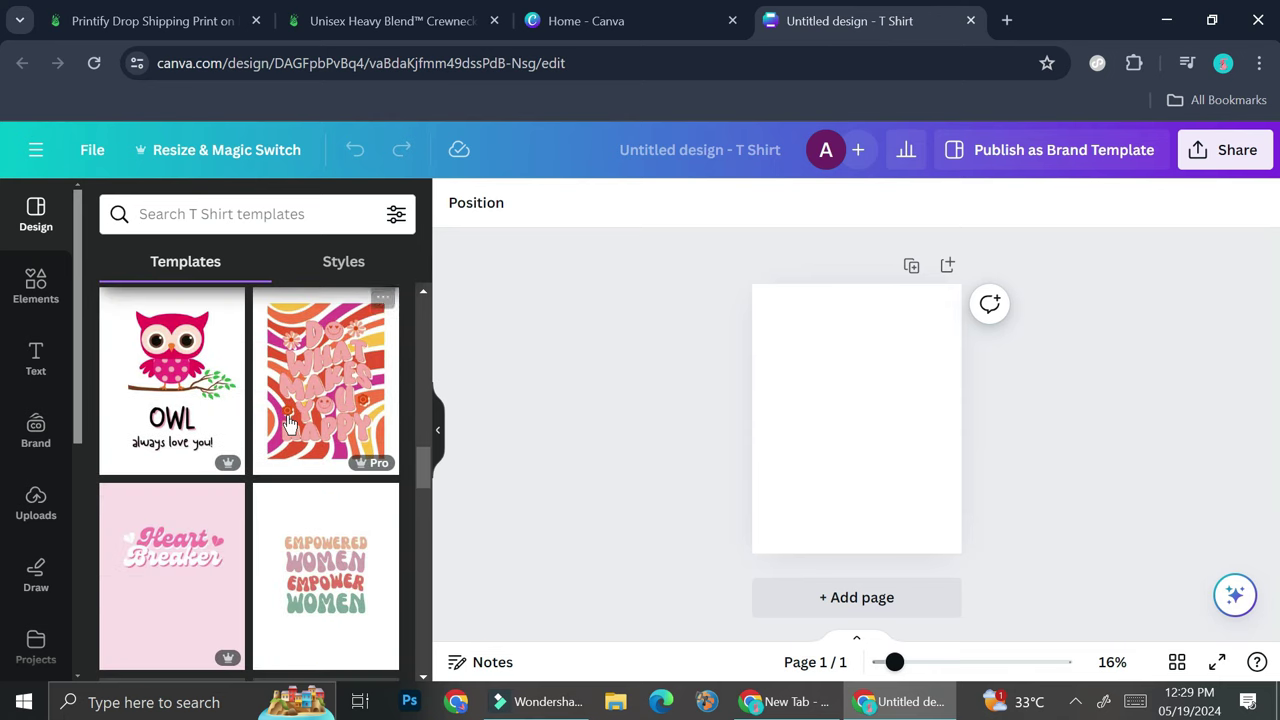
scroll(289, 424, down, 3)
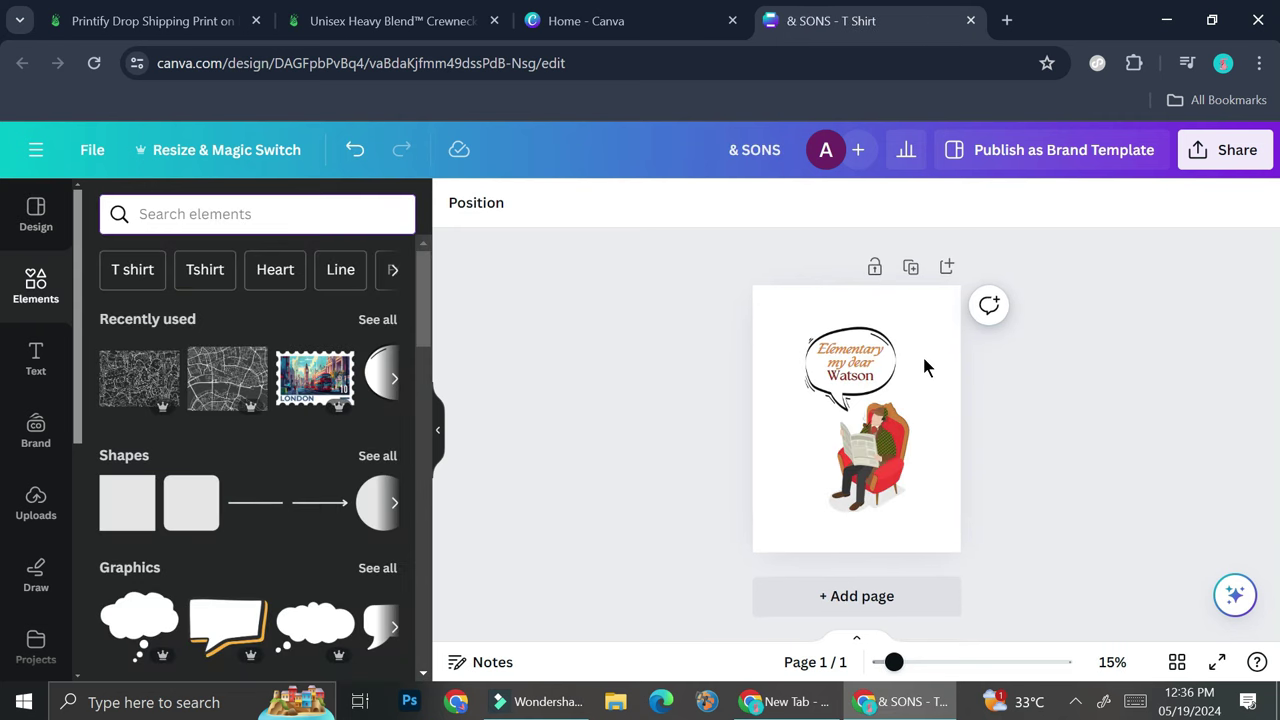
click(820, 434)
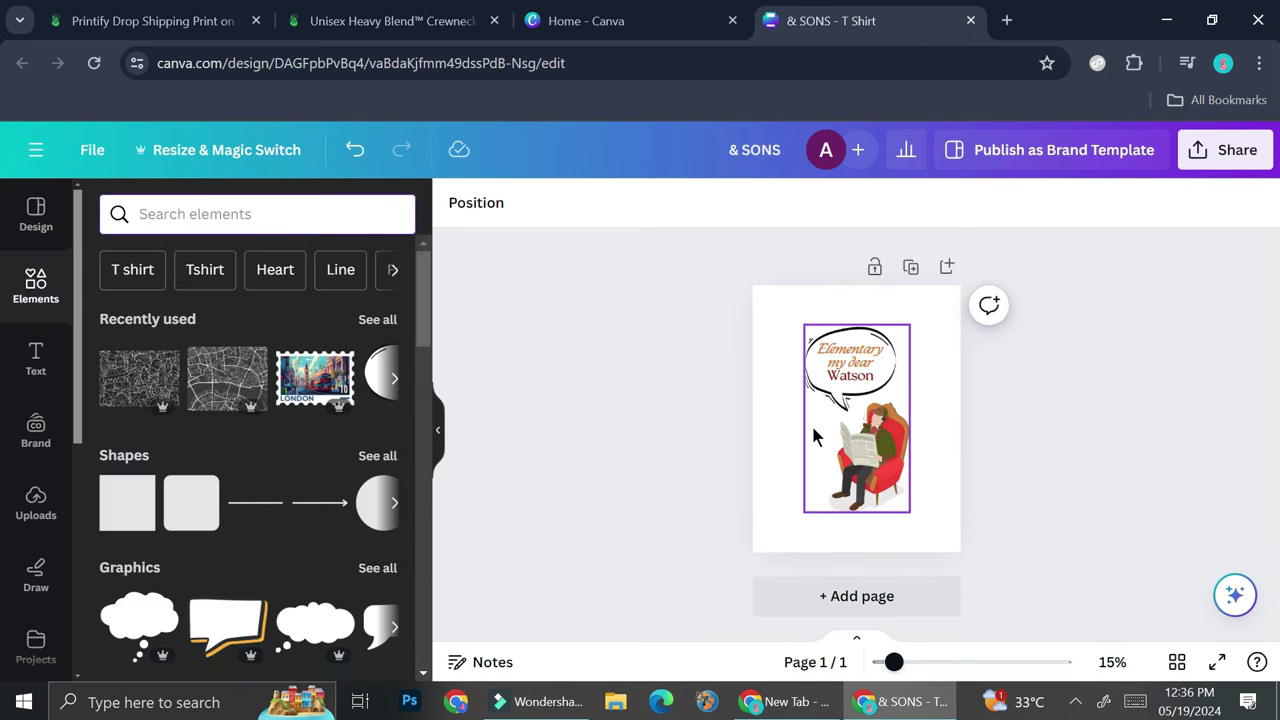
Download the design as a PNG with a transparent background, then return to Printify
click(1240, 150)
scroll(1075, 515, down, 2)
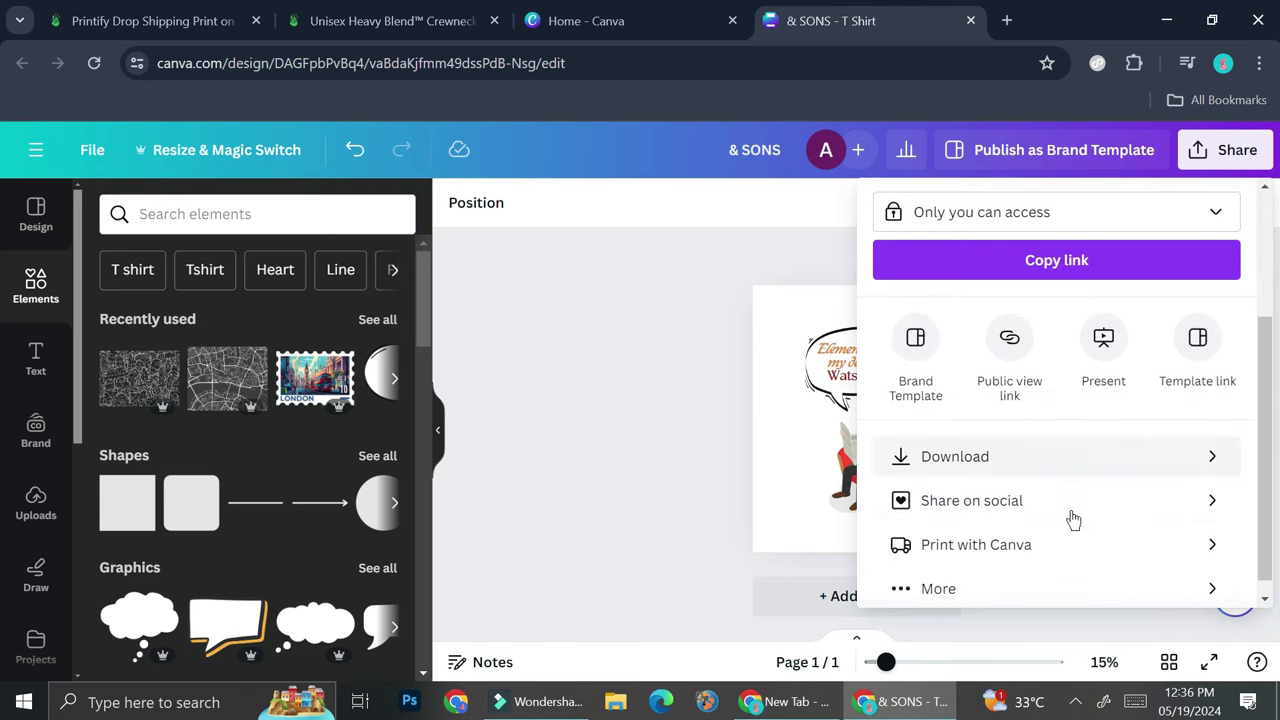
click(1050, 468)
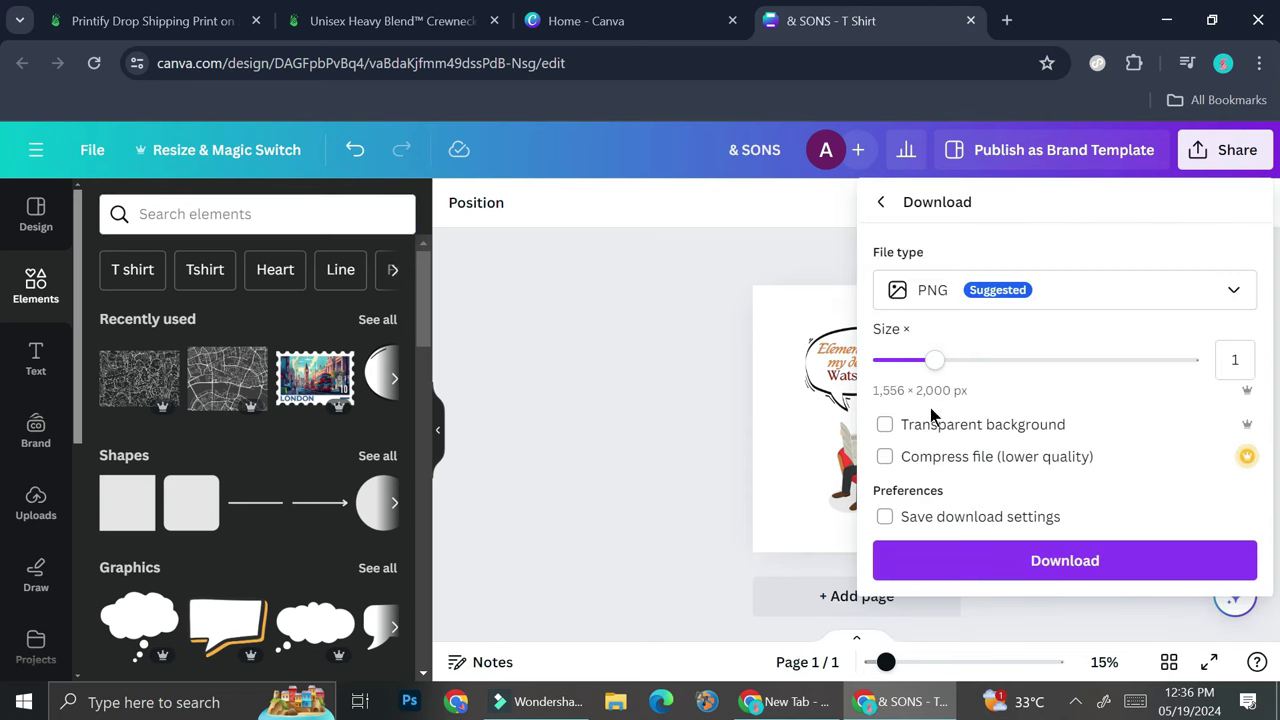
click(885, 424)
click(1029, 561)
click(397, 20)
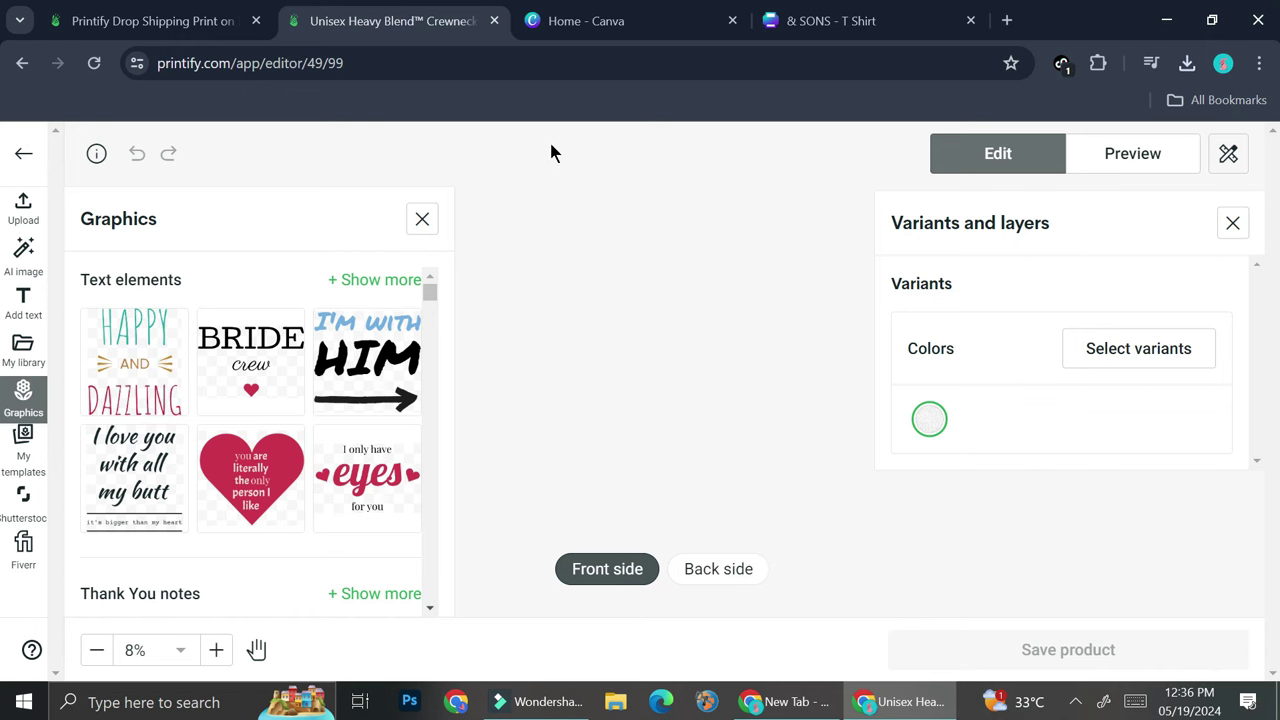
Upload & SONS.png from this computer and place it on the sweatshirt front
click(18, 350)
click(28, 222)
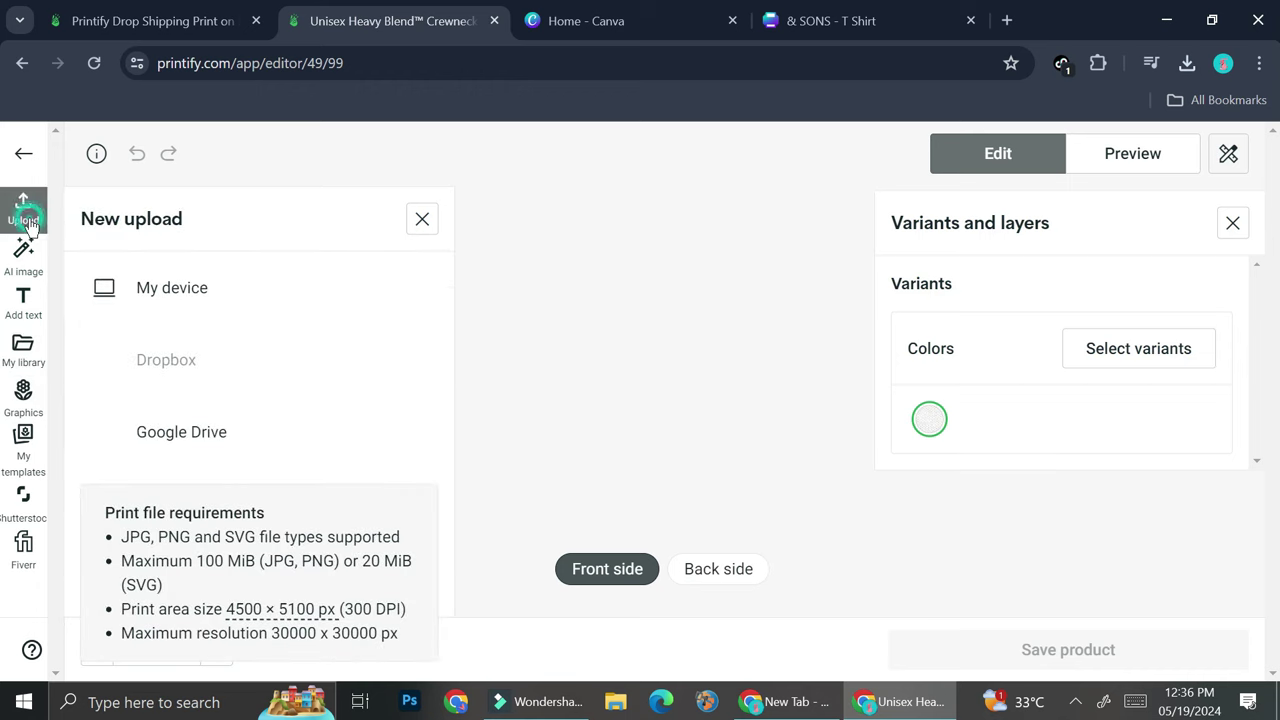
click(148, 310)
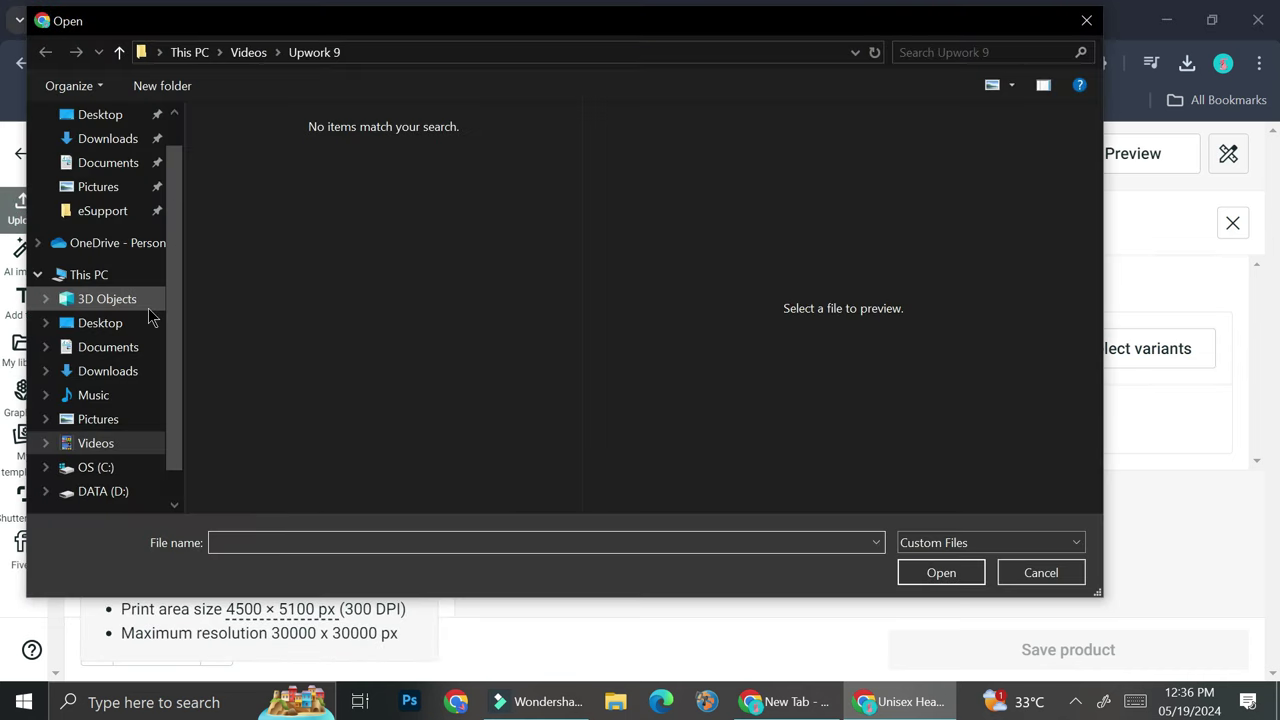
click(108, 138)
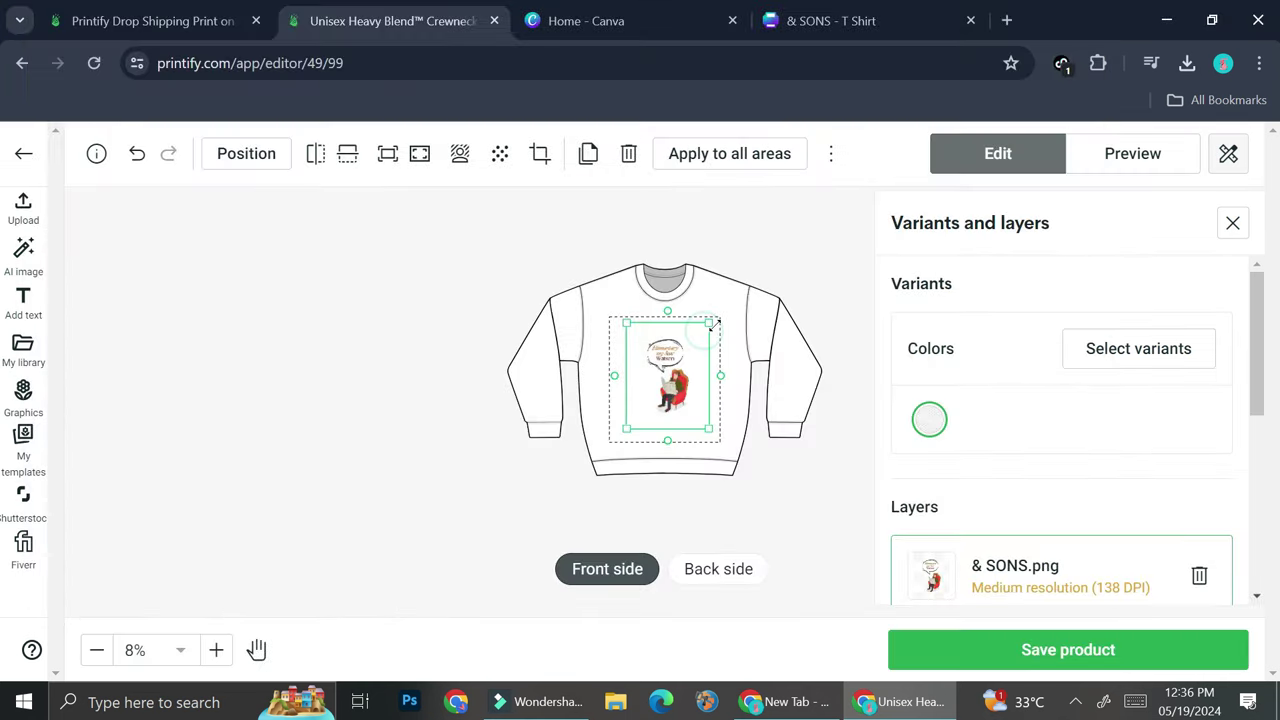
Enlarge the & SONS design to fill the front print area, then deselect it
drag(712, 322, 718, 316)
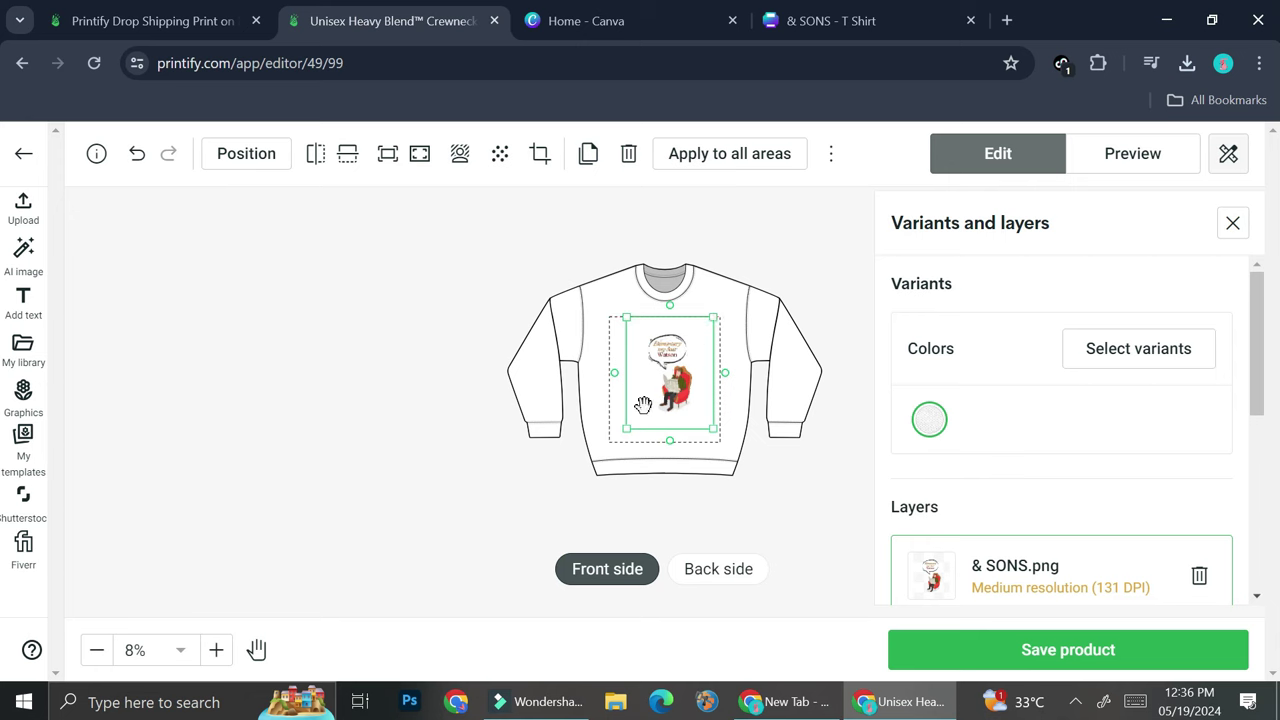
drag(622, 430, 602, 442)
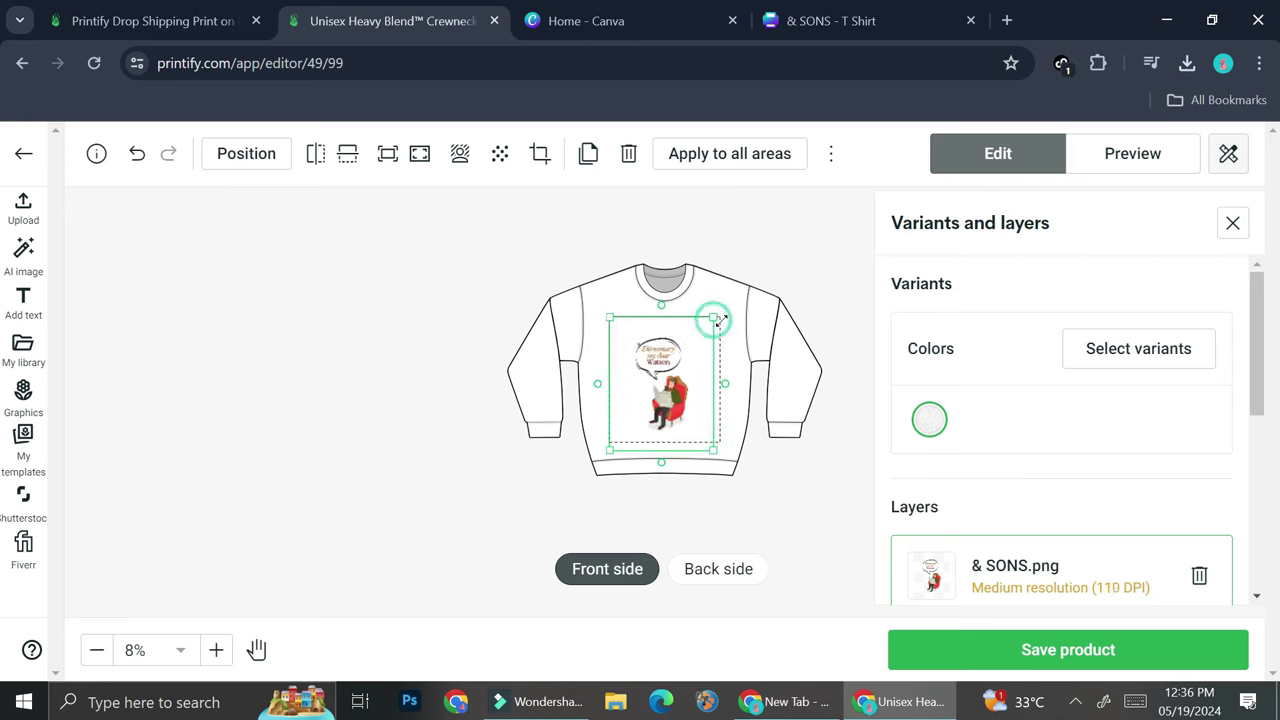
drag(714, 316, 720, 309)
click(750, 479)
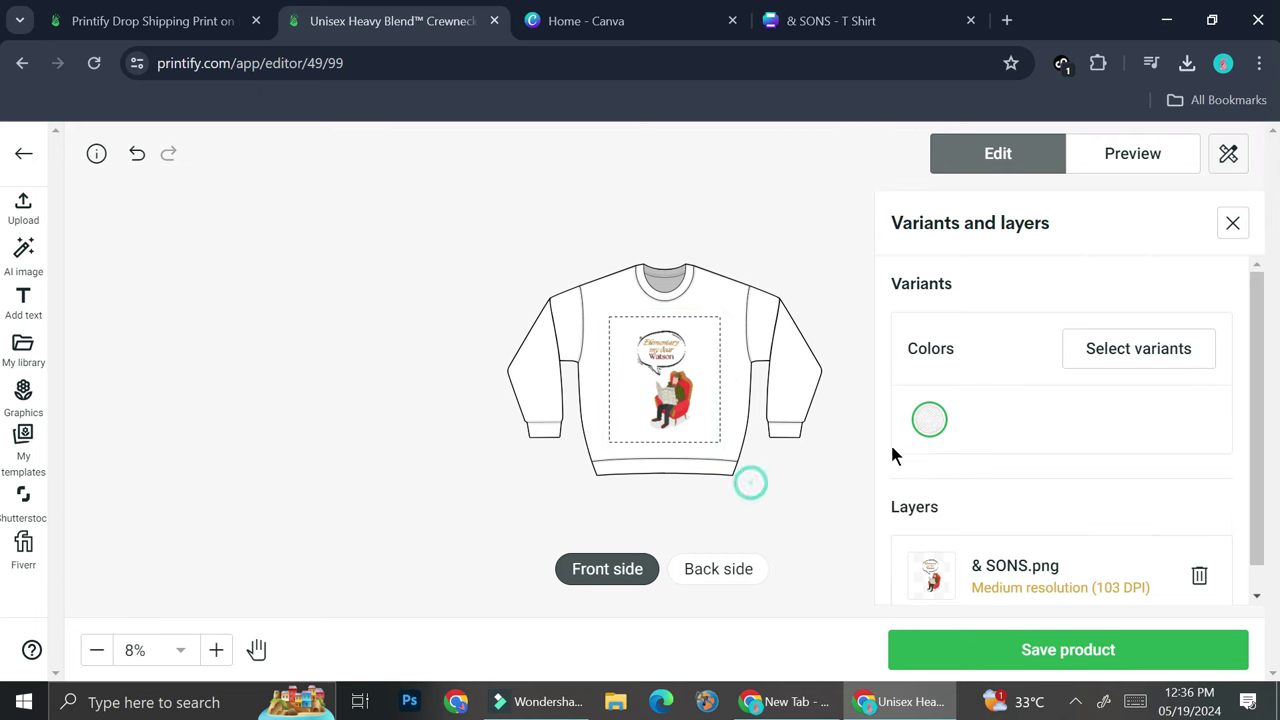
Tick the Sport Grey, Dark Heather, Black and Red options in the colour variant list
click(1095, 352)
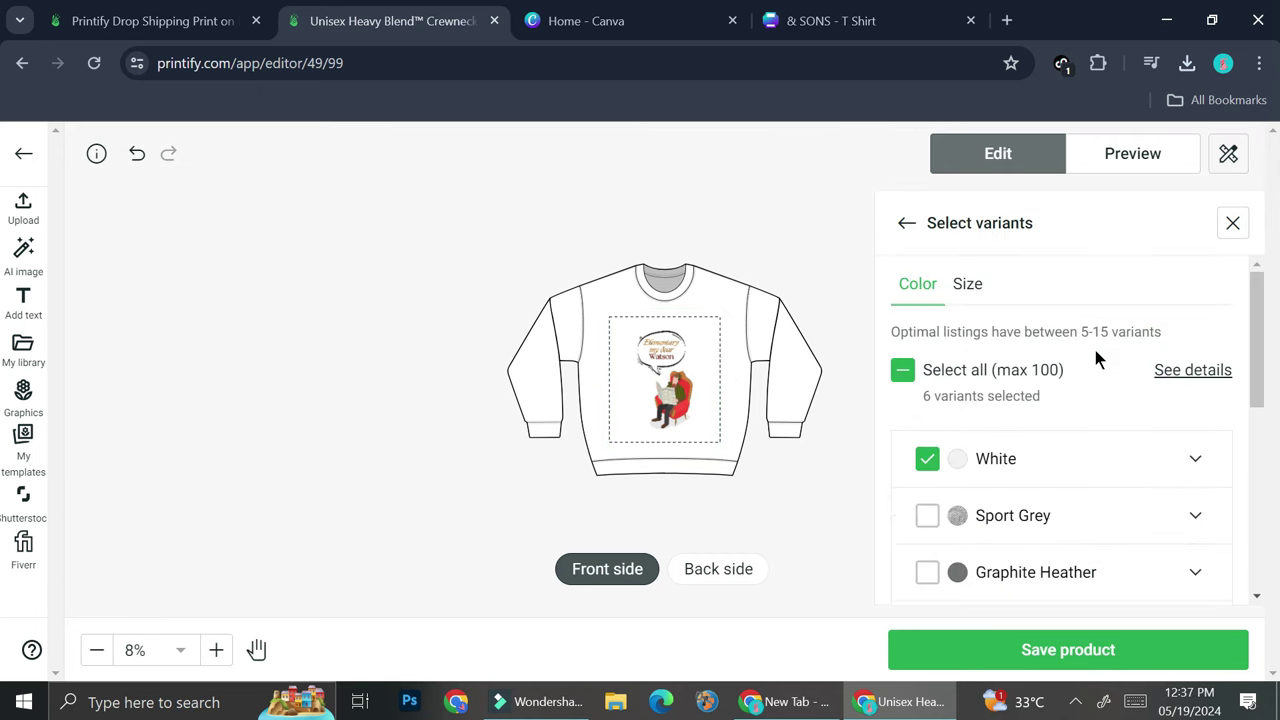
click(927, 515)
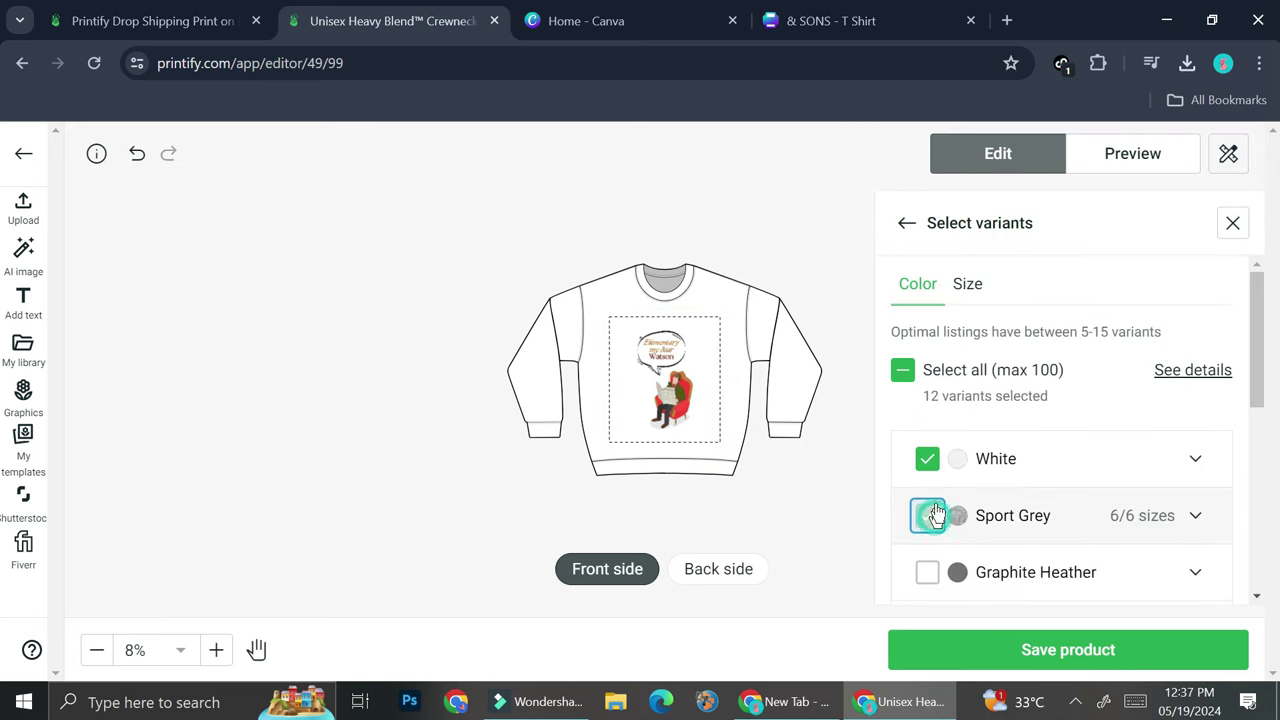
scroll(948, 488, down, 2)
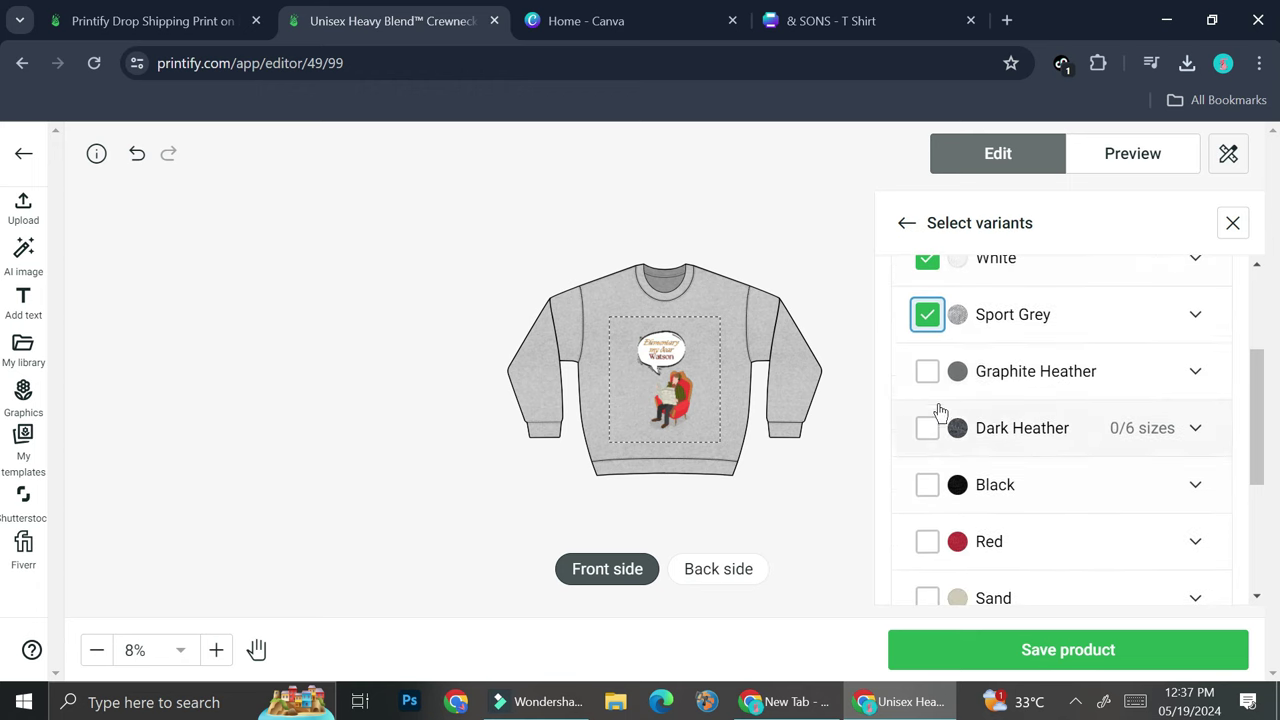
click(927, 430)
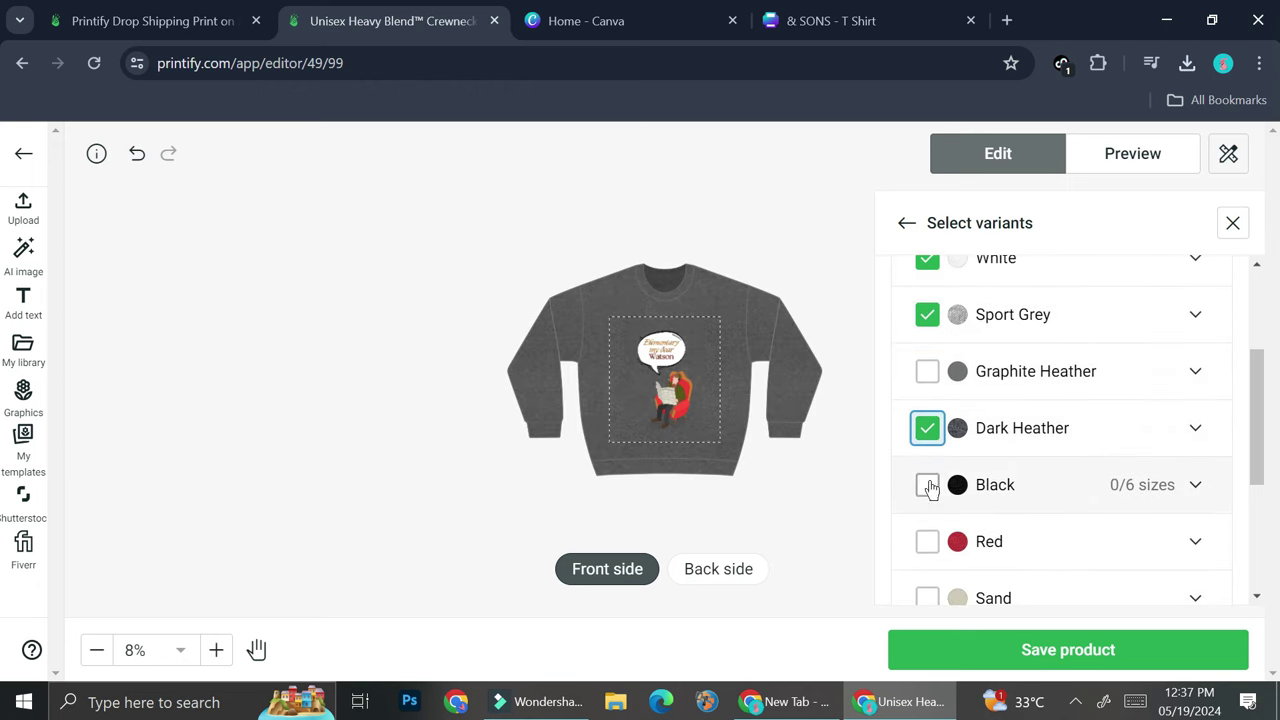
click(927, 485)
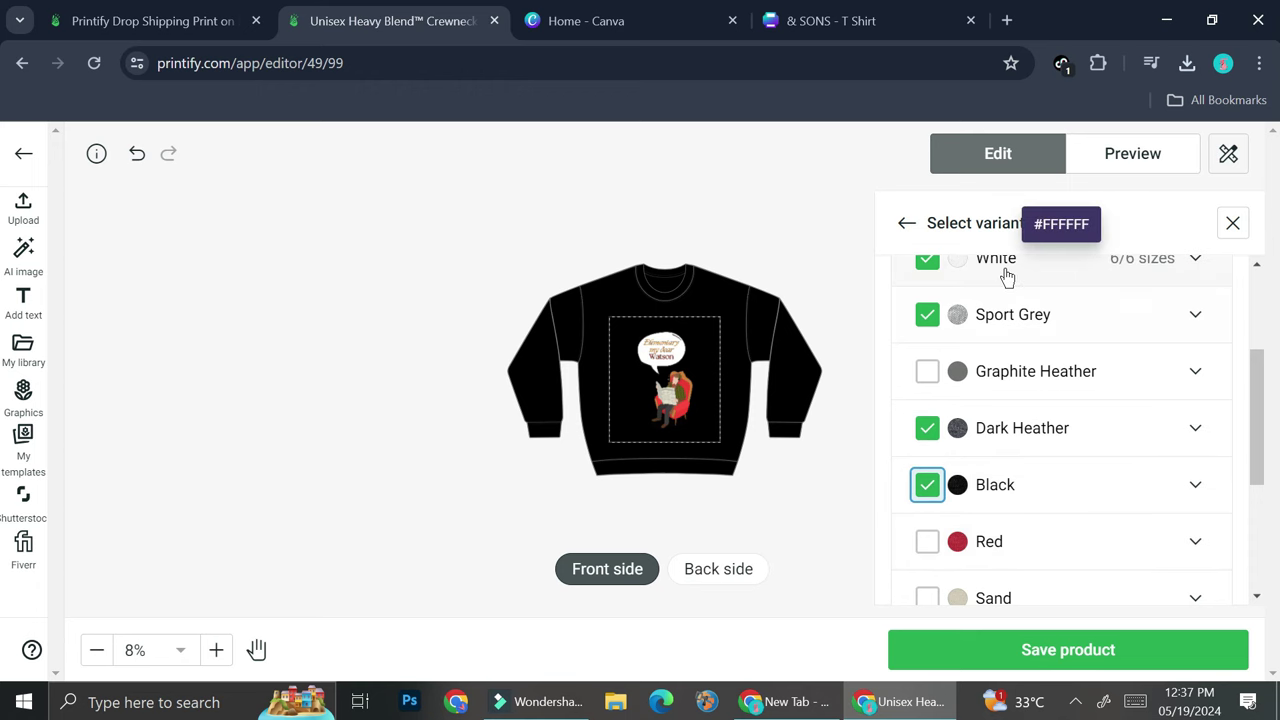
click(930, 544)
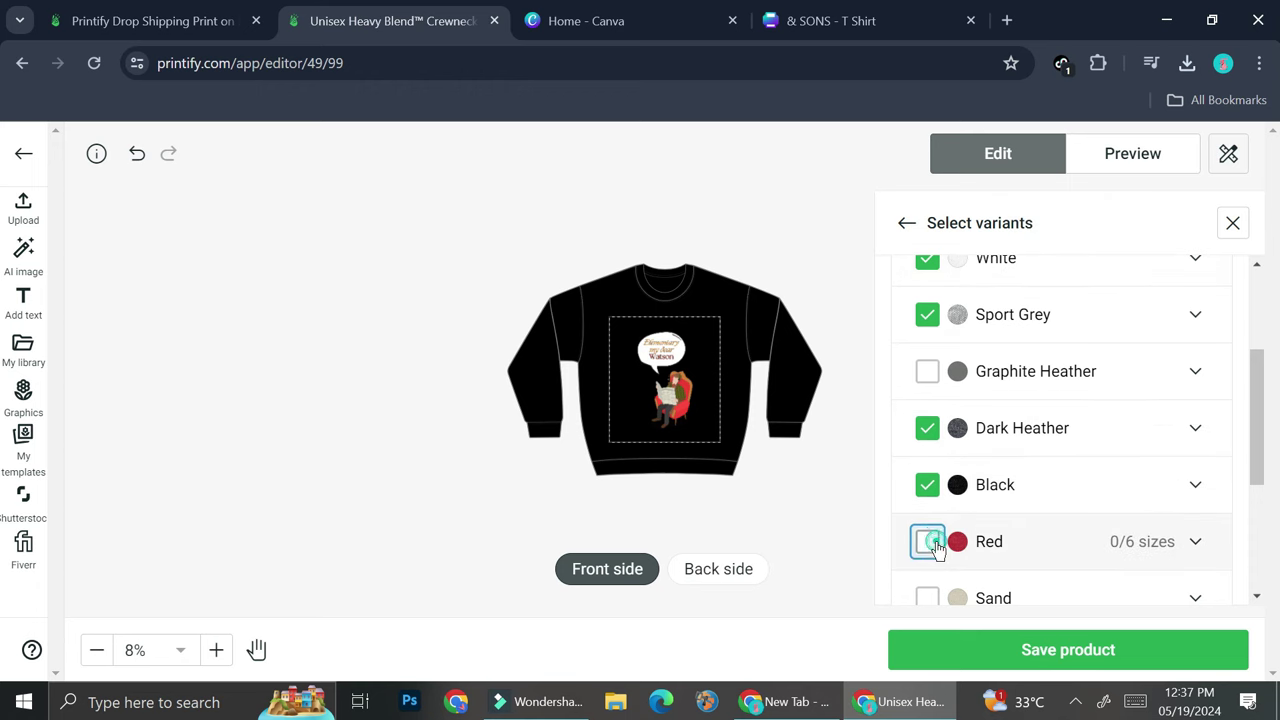
scroll(971, 451, down, 1)
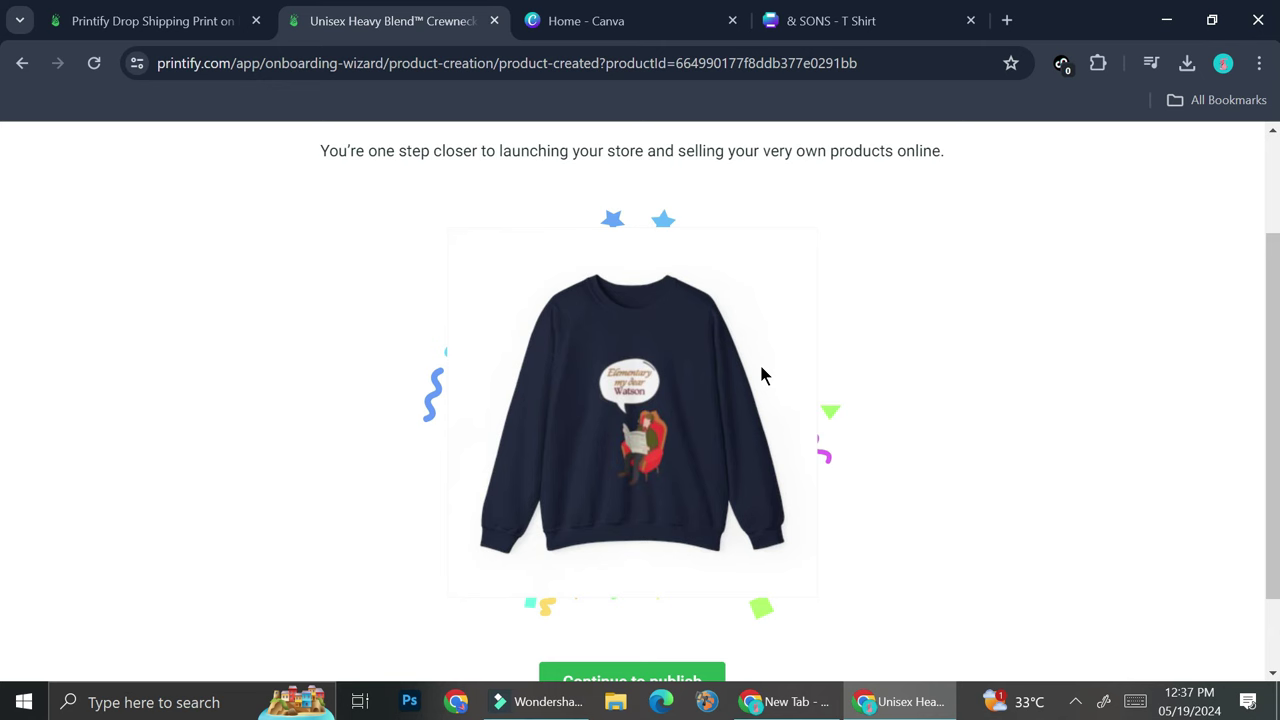
Scroll down the product-created page and continue to publishing the sweatshirt
scroll(640, 350, down, 1)
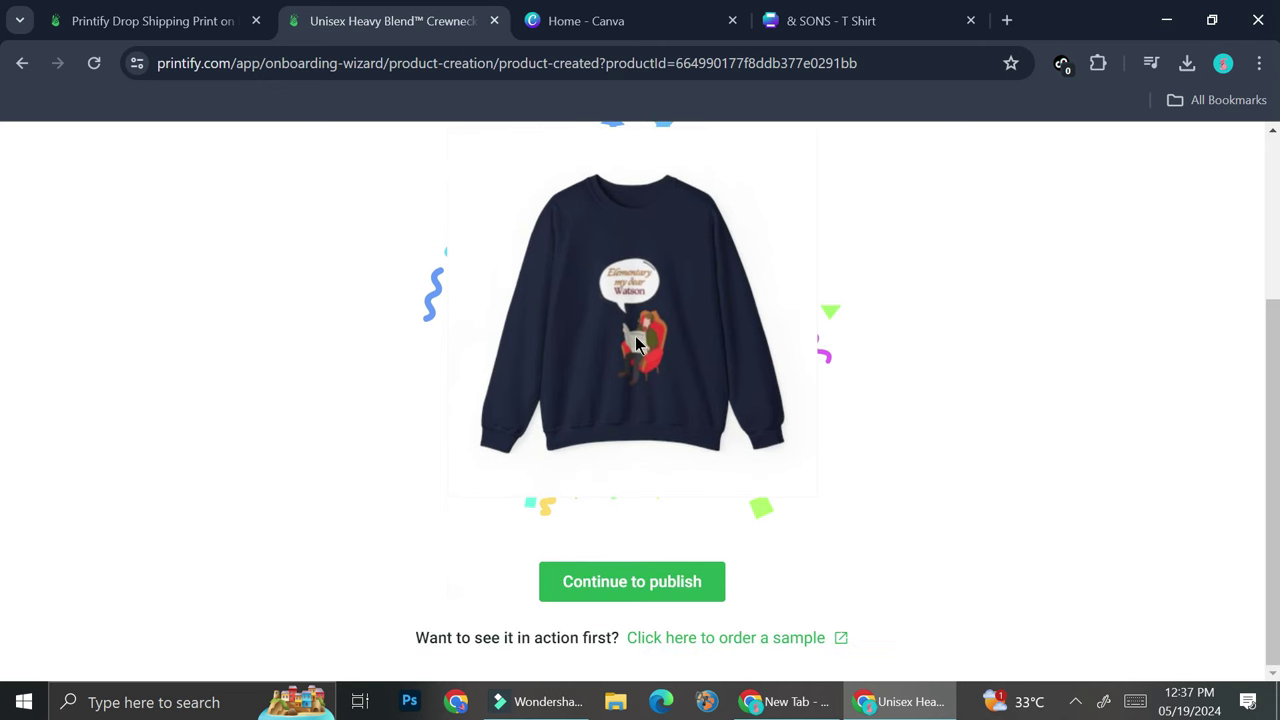
click(627, 588)
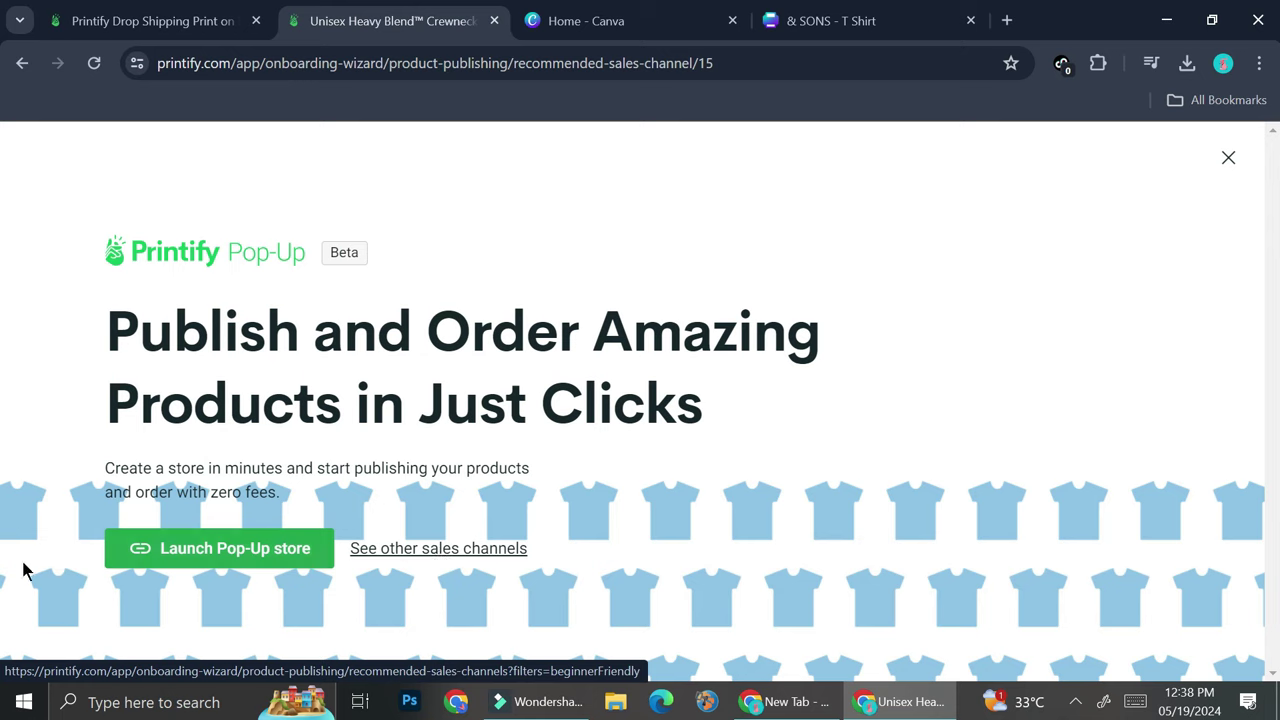
Start launching a Printify Pop-Up store for the sweatshirt
click(163, 555)
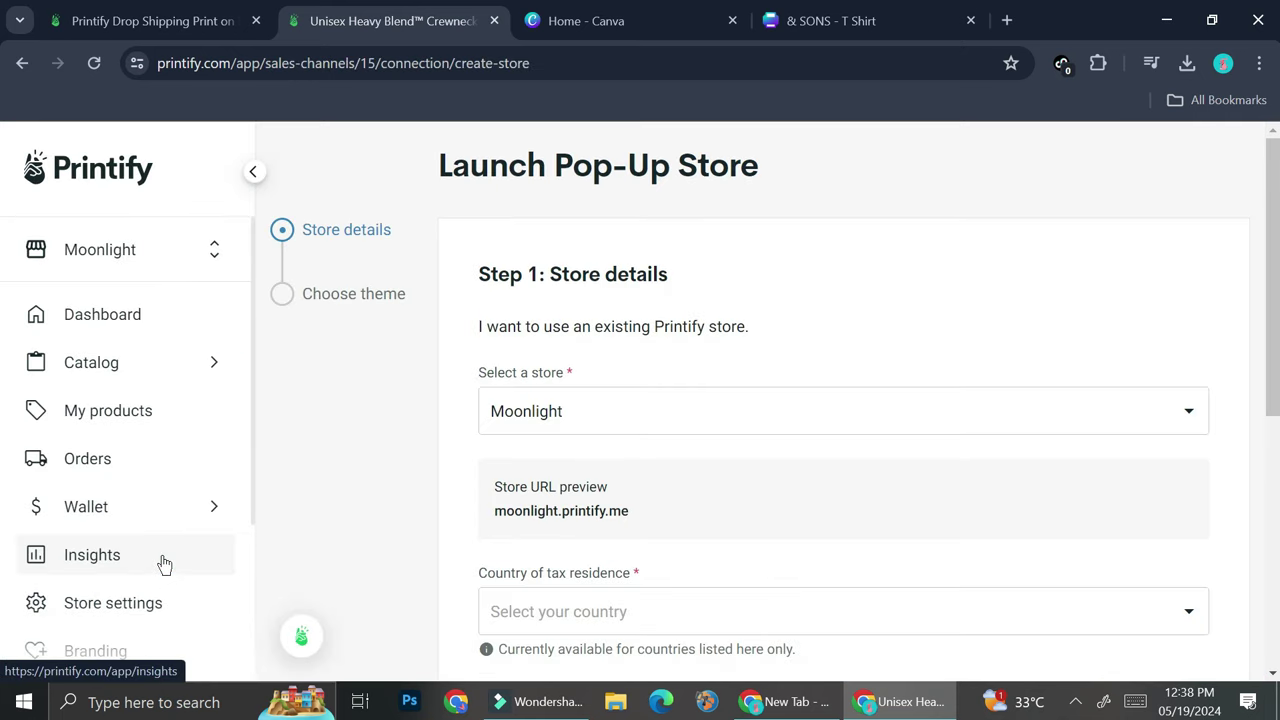